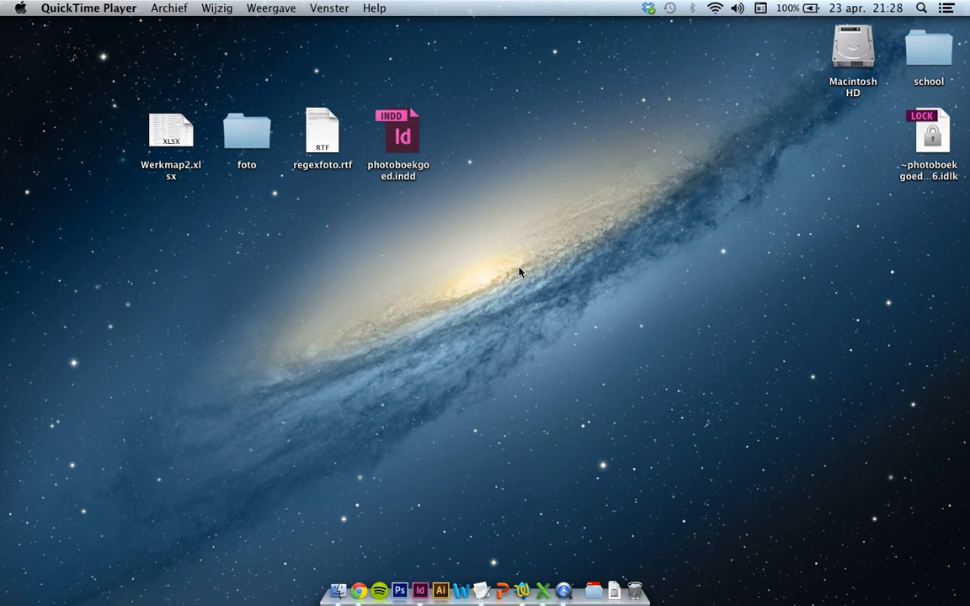
Open photoboekgoed.indd in InDesign to view the finished student photo page, and minimize its window
{"action": "left_click", "coordinate": [396, 580]}
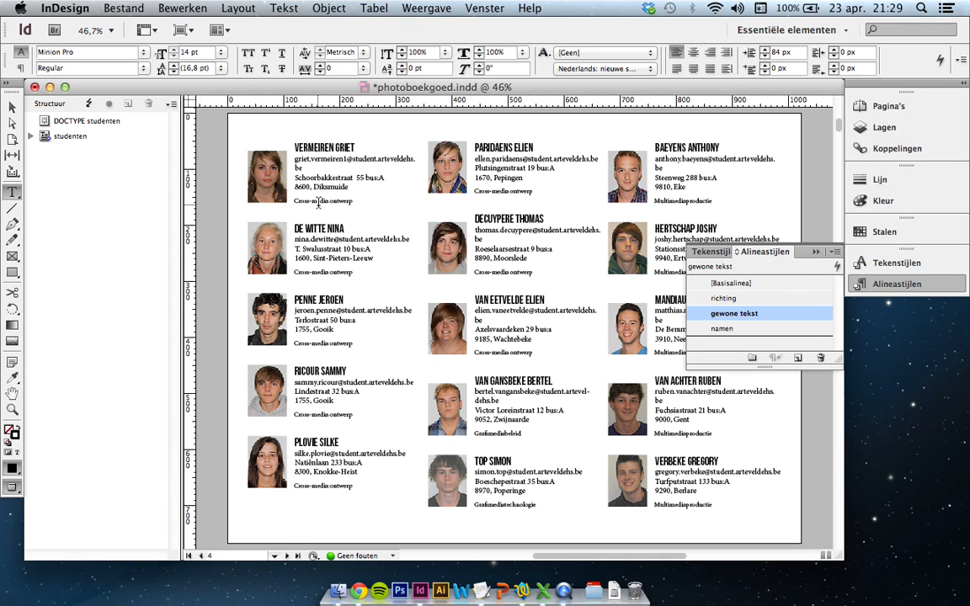
{"action": "left_click", "coordinate": [49, 87]}
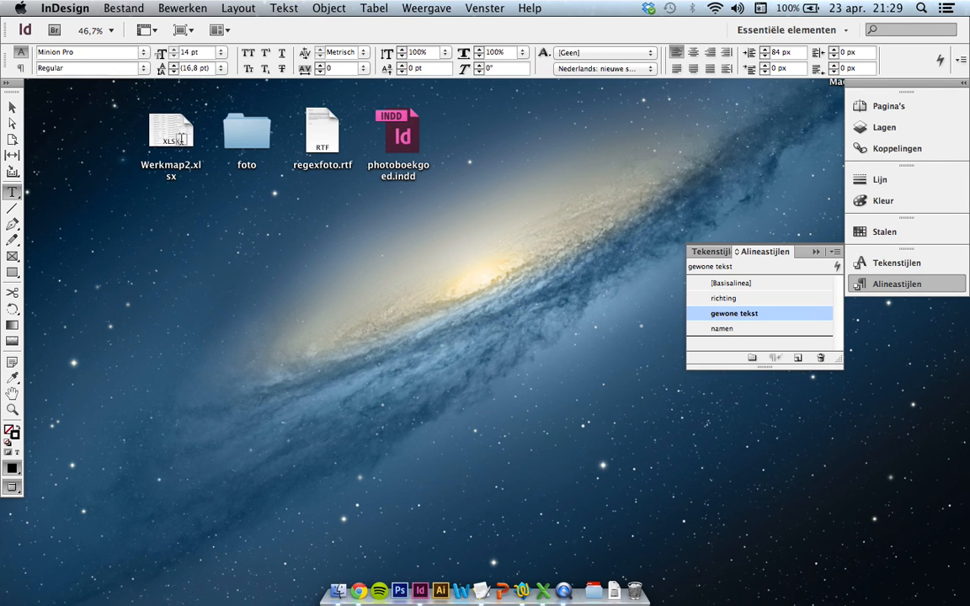
Open Werkmap2.xlsx in Excel and set up a save-as copy on the desktop in tab-delimited text (.txt) format
{"action": "double_click", "coordinate": [172, 139]}
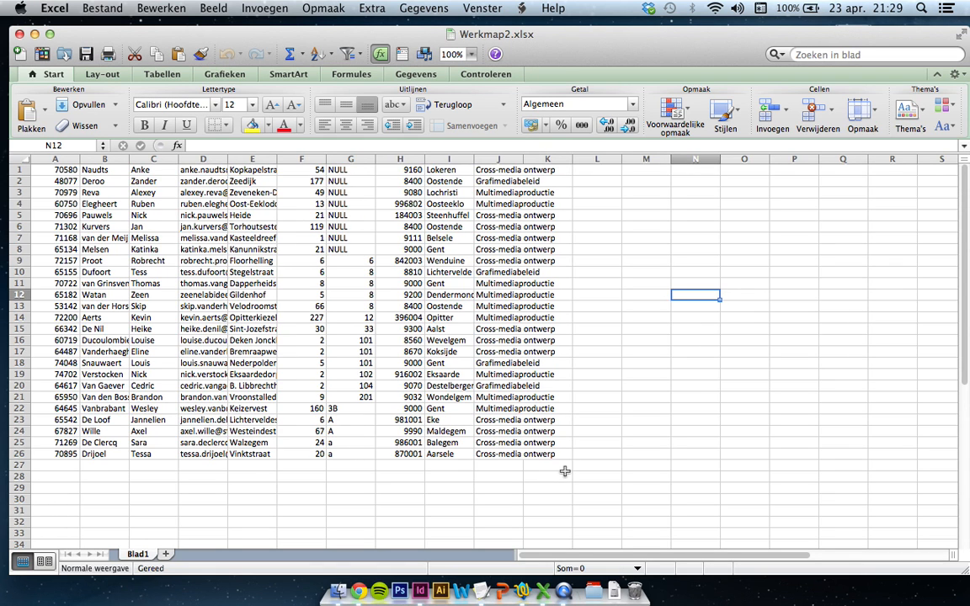
{"action": "left_click_drag", "start_coordinate": [568, 34], "coordinate": [576, 26]}
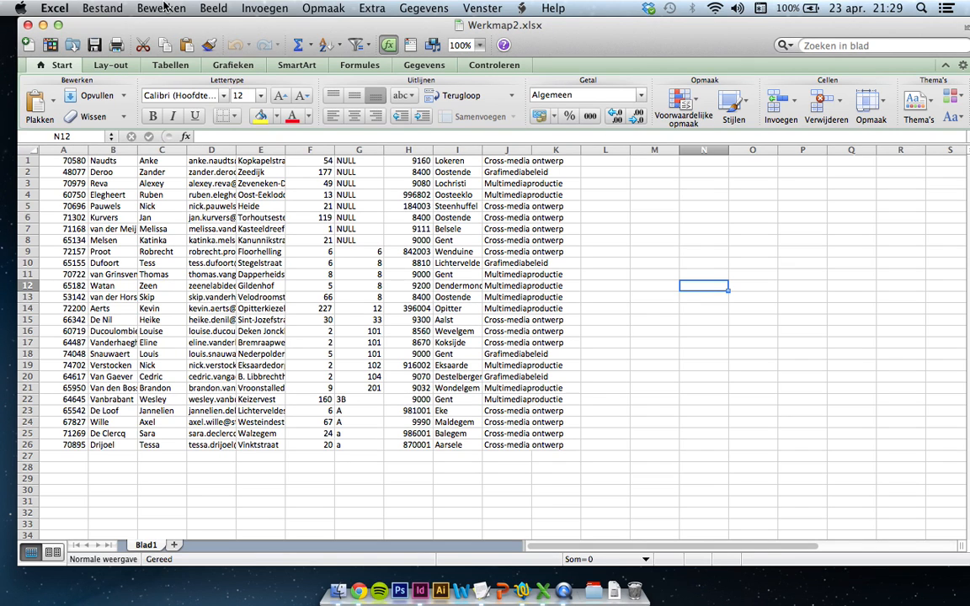
{"action": "left_click", "coordinate": [102, 8]}
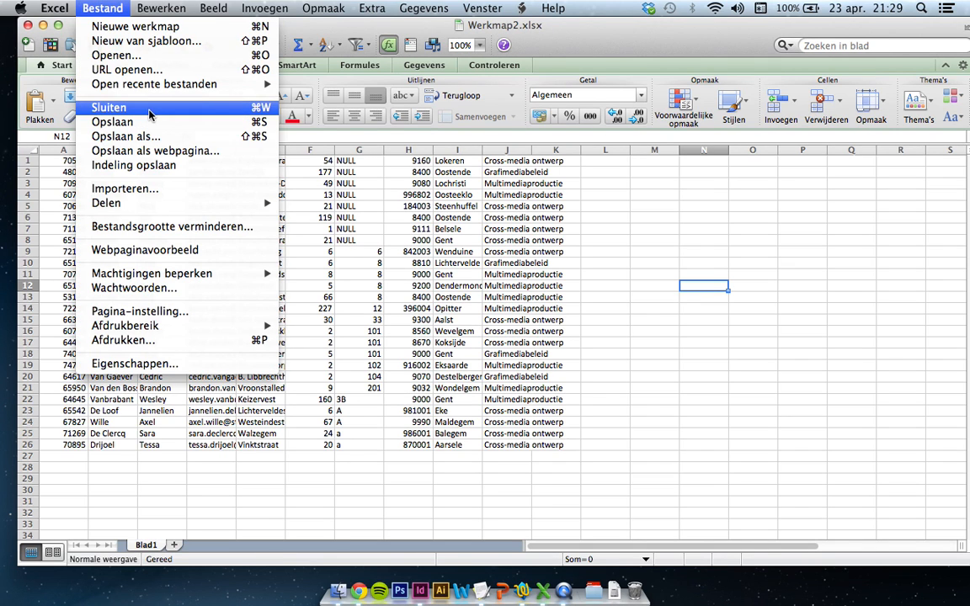
{"action": "left_click", "coordinate": [150, 137]}
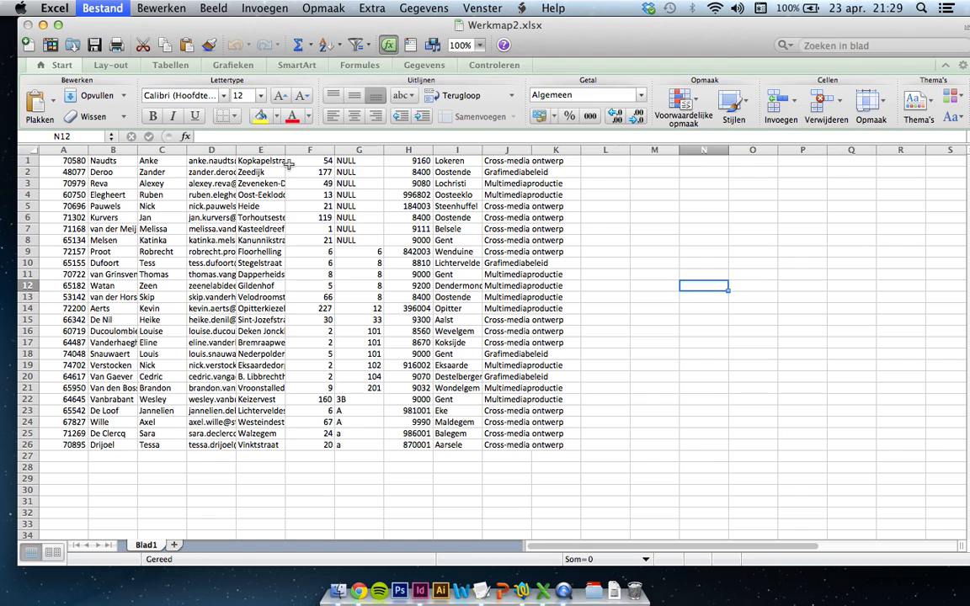
{"action": "left_click", "coordinate": [418, 135]}
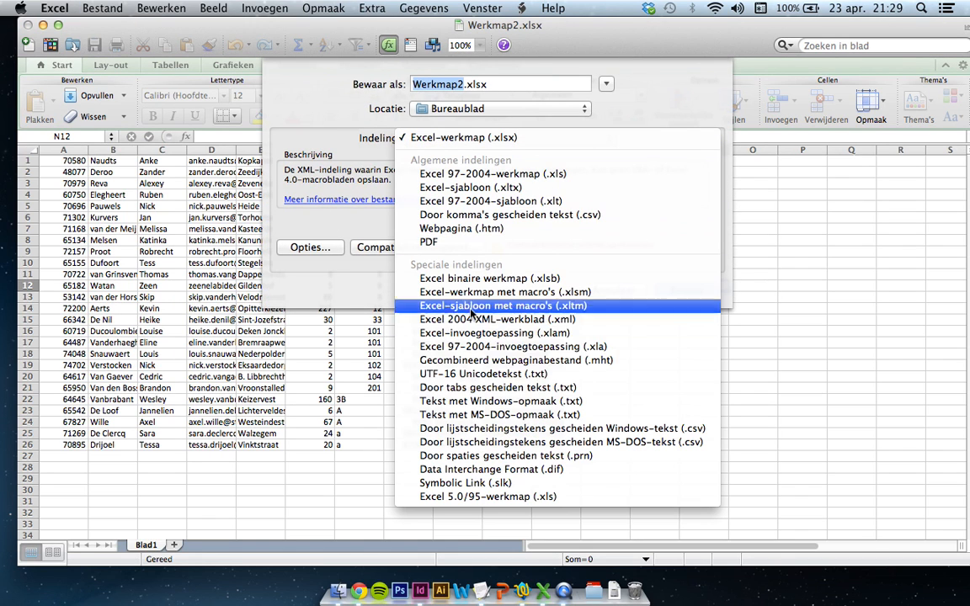
{"action": "left_click", "coordinate": [488, 387]}
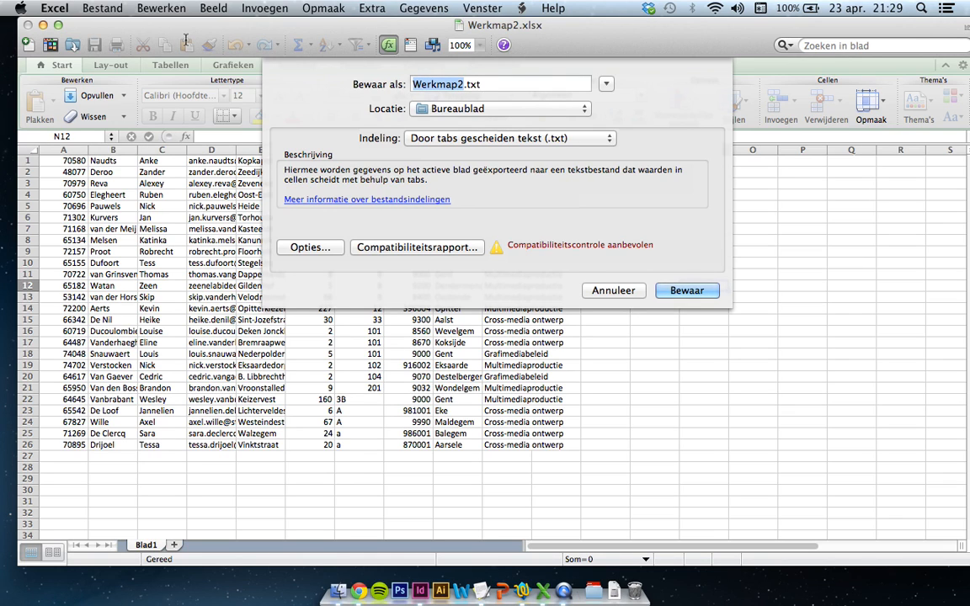
Save the copy as students20.txt, accepting the loss of unsupported features, and close the workbook
{"action": "type", "text": "stui"}
{"action": "key", "text": "BackSpace"}
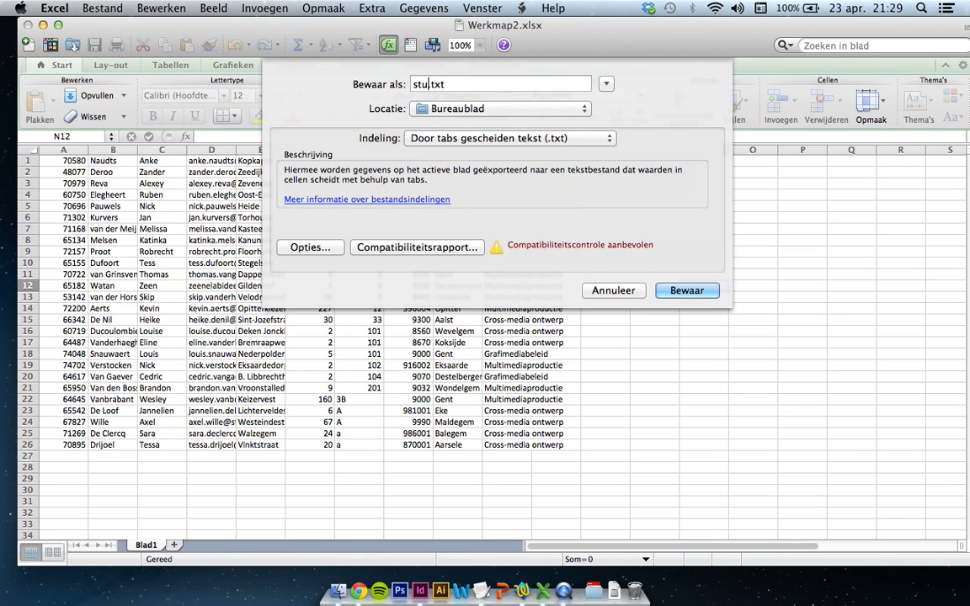
{"action": "type", "text": "dents20"}
{"action": "left_click", "coordinate": [702, 291]}
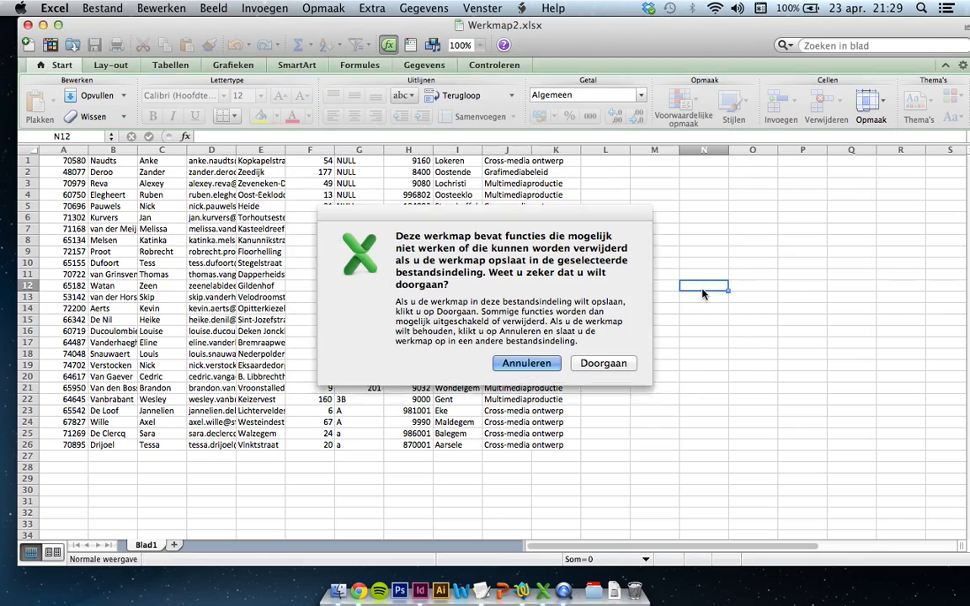
{"action": "left_click", "coordinate": [589, 364]}
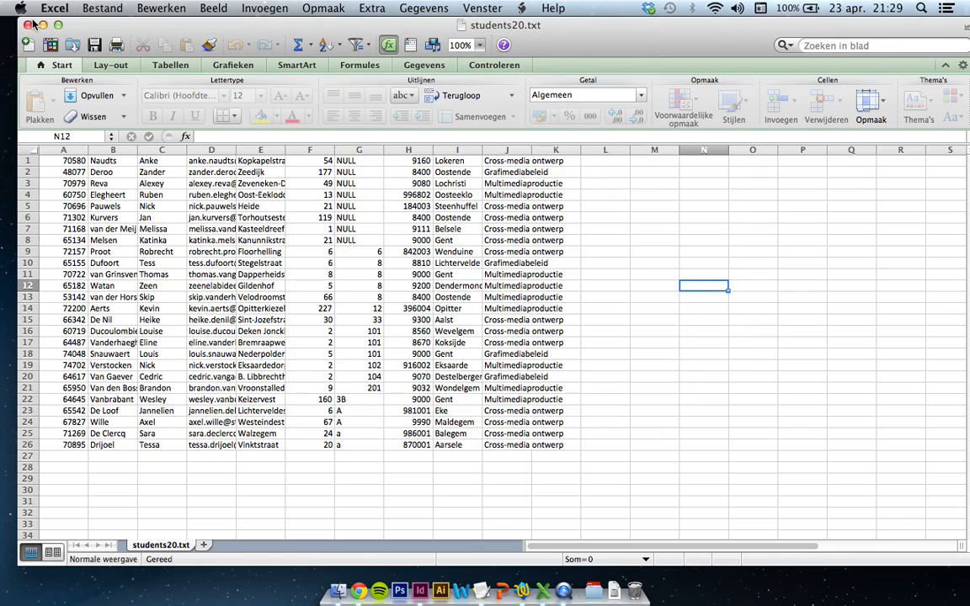
{"action": "left_click", "coordinate": [28, 25]}
Open students20.txt in TextWrangler and load the bookmarked RegExr page in Chrome, leaving part of the text file in view
{"action": "left_click_drag", "start_coordinate": [946, 244], "coordinate": [515, 589]}
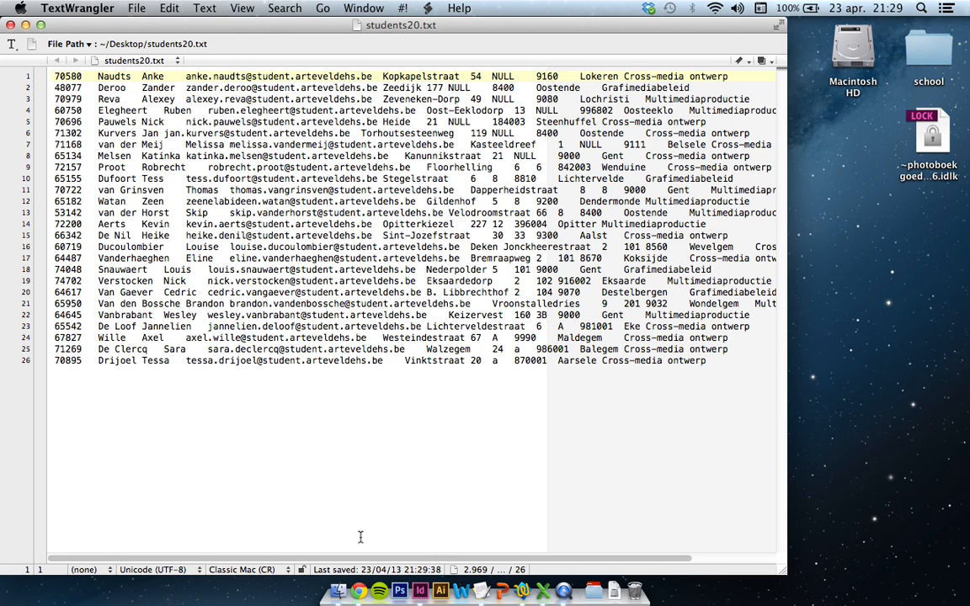
{"action": "left_click", "coordinate": [359, 589]}
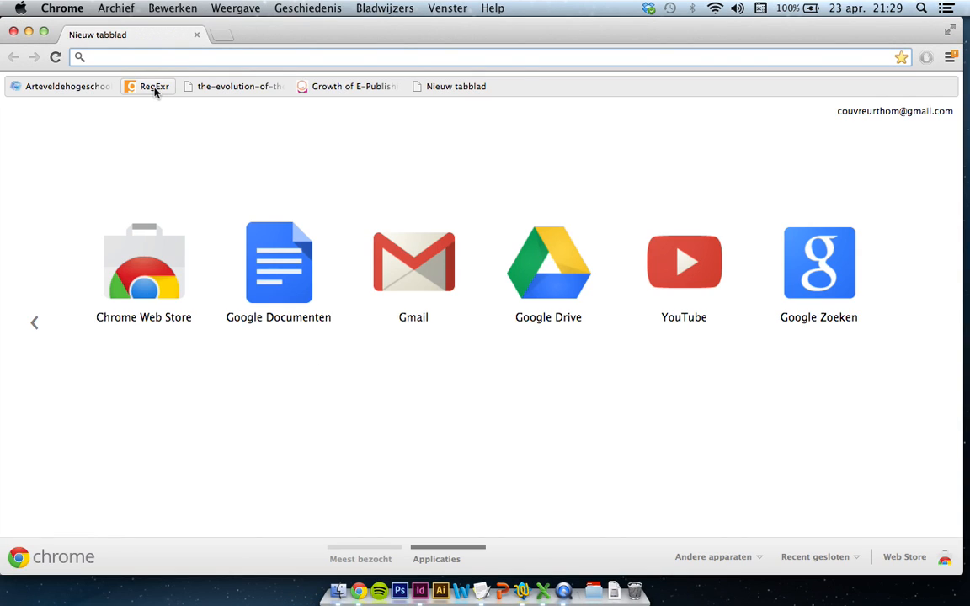
{"action": "left_click", "coordinate": [149, 86]}
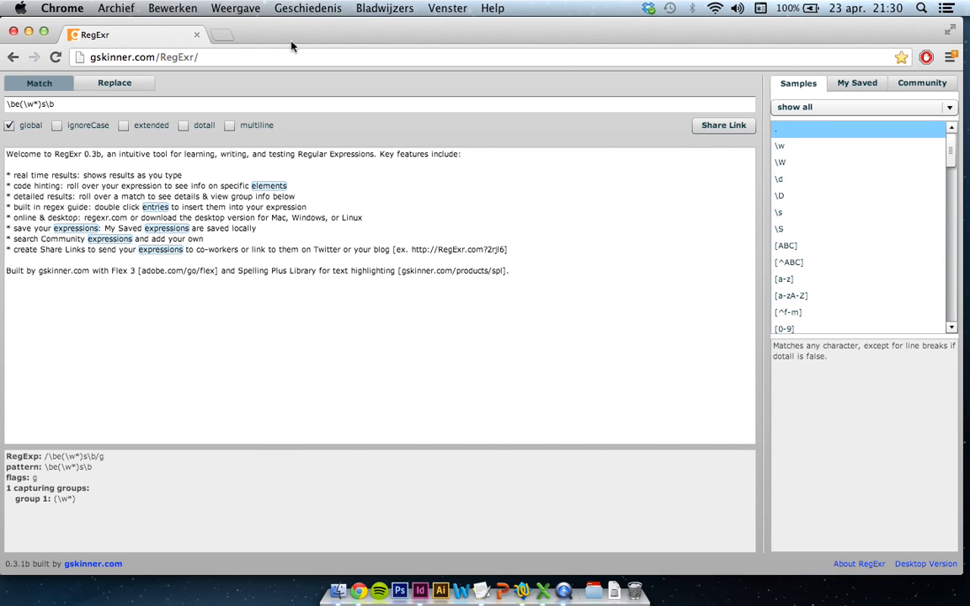
{"action": "left_click_drag", "start_coordinate": [291, 45], "coordinate": [431, 44]}
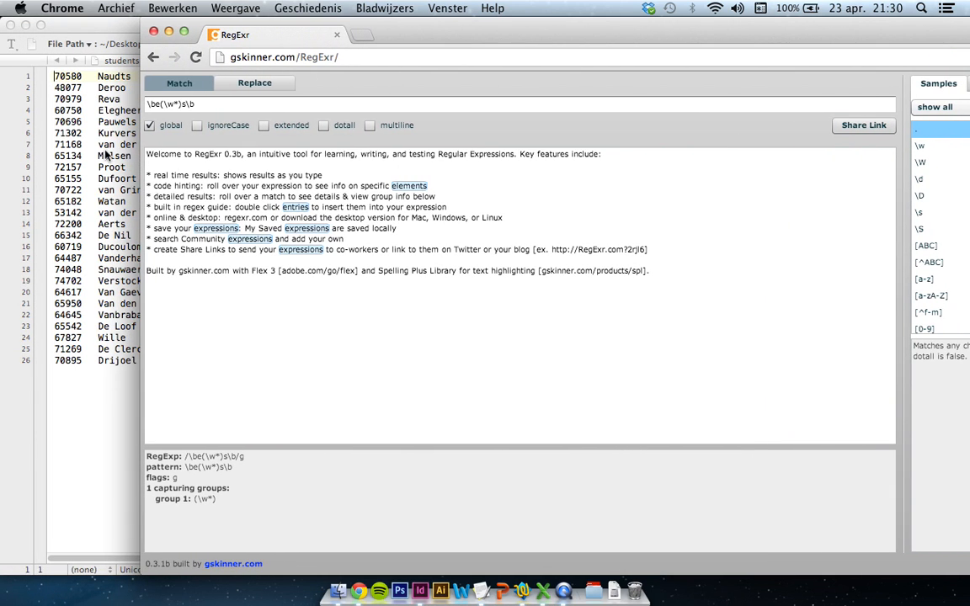
Switch RegExr to replace mode and clear its sample text, search pattern and replacement string
{"action": "left_click", "coordinate": [249, 84]}
{"action": "left_click_drag", "start_coordinate": [434, 292], "coordinate": [163, 132]}
{"action": "key", "text": "super+a"}
{"action": "key", "text": "BackSpace"}
{"action": "left_click", "coordinate": [216, 104]}
{"action": "key", "text": "super+a"}
{"action": "key", "text": "BackSpace"}
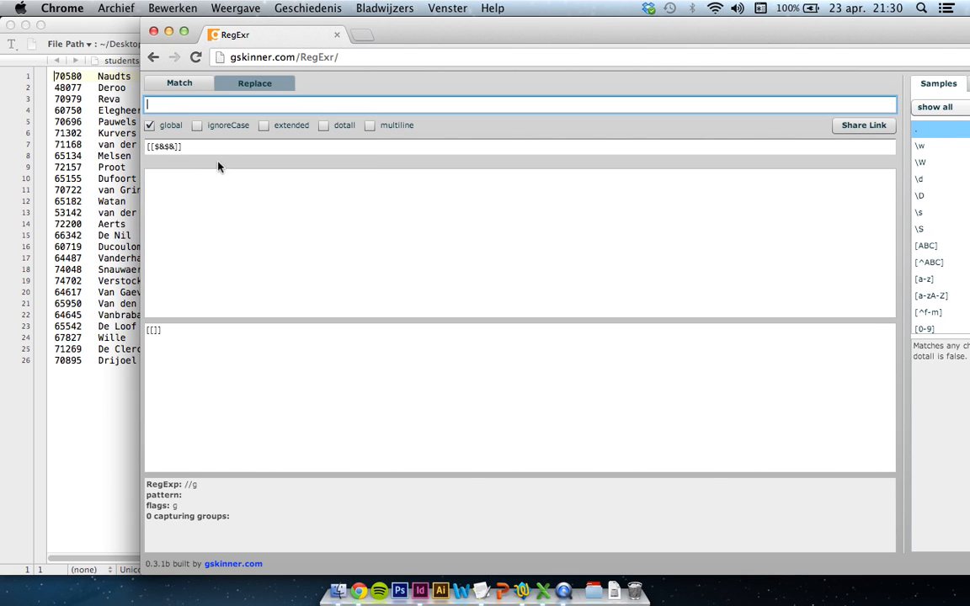
{"action": "left_click", "coordinate": [211, 149]}
{"action": "key", "text": "super+a"}
{"action": "key", "text": "BackSpace"}
Copy the entire contents of students20.txt from TextWrangler into RegExr's source text area
{"action": "left_click", "coordinate": [75, 166]}
{"action": "left_click", "coordinate": [139, 201]}
{"action": "key", "text": "super+a"}
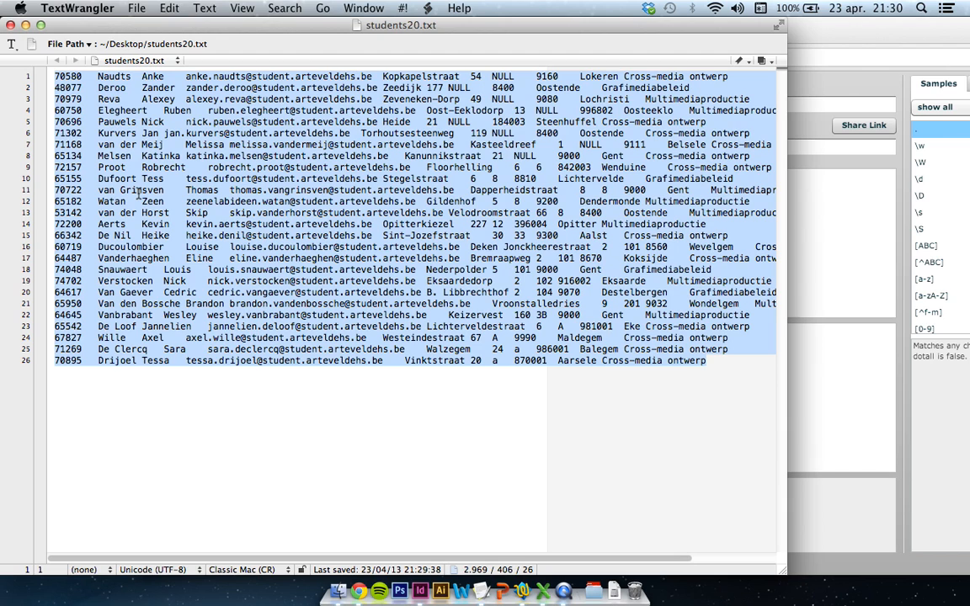
{"action": "right_click", "coordinate": [196, 158]}
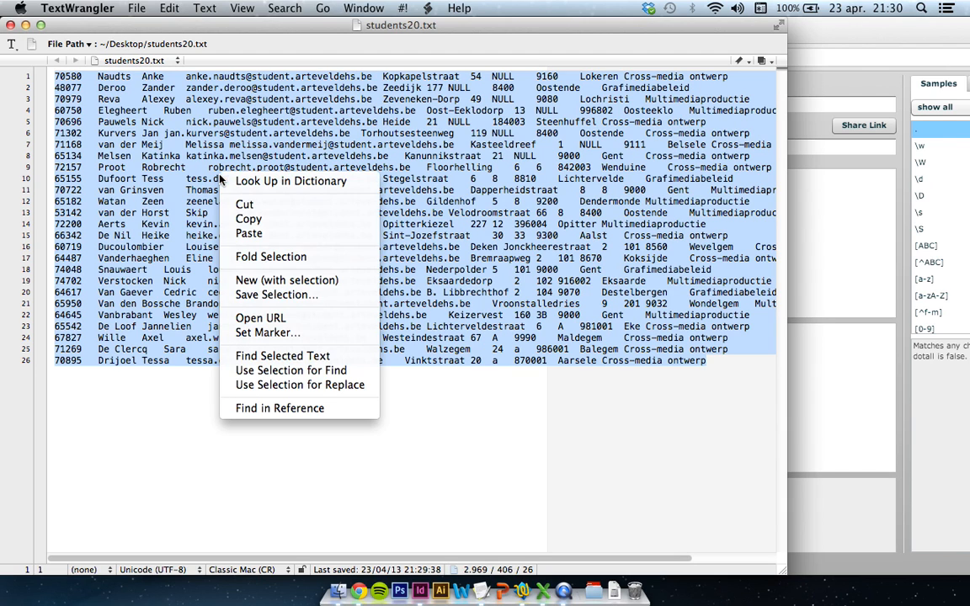
{"action": "left_click", "coordinate": [244, 216]}
{"action": "left_click", "coordinate": [822, 257]}
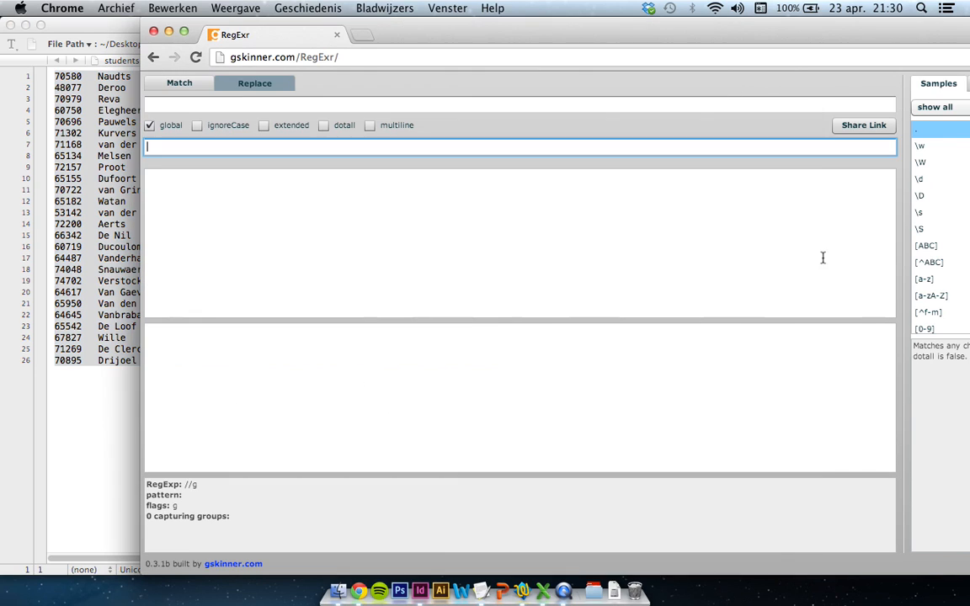
{"action": "right_click", "coordinate": [321, 215]}
{"action": "left_click", "coordinate": [352, 252]}
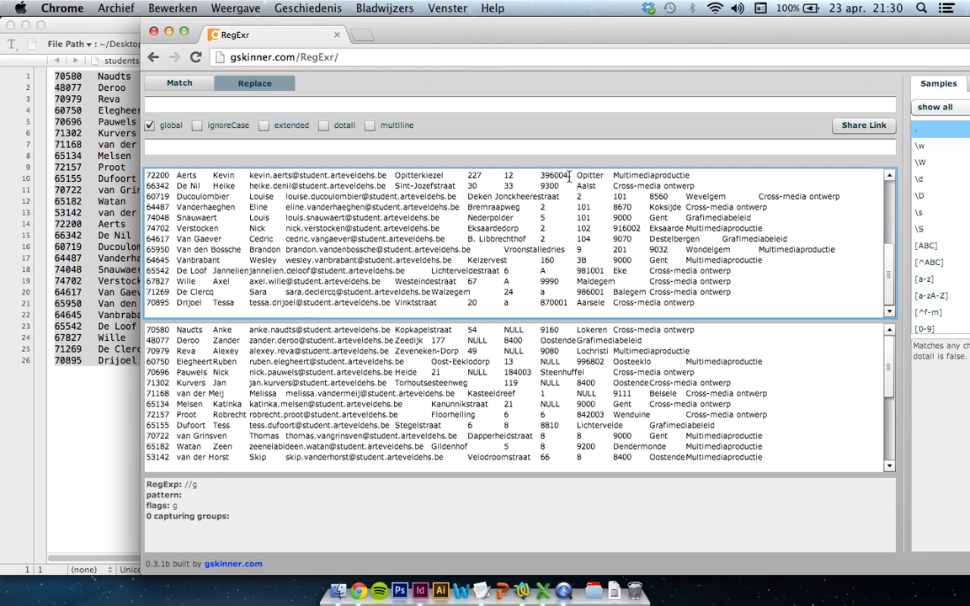
Enter the search pattern \d\d\d\d\d\d to match the six-digit postal codes
{"action": "left_click_drag", "start_coordinate": [566, 176], "coordinate": [542, 173]}
{"action": "left_click_drag", "start_coordinate": [563, 175], "coordinate": [566, 175]}
{"action": "left_click", "coordinate": [348, 103]}
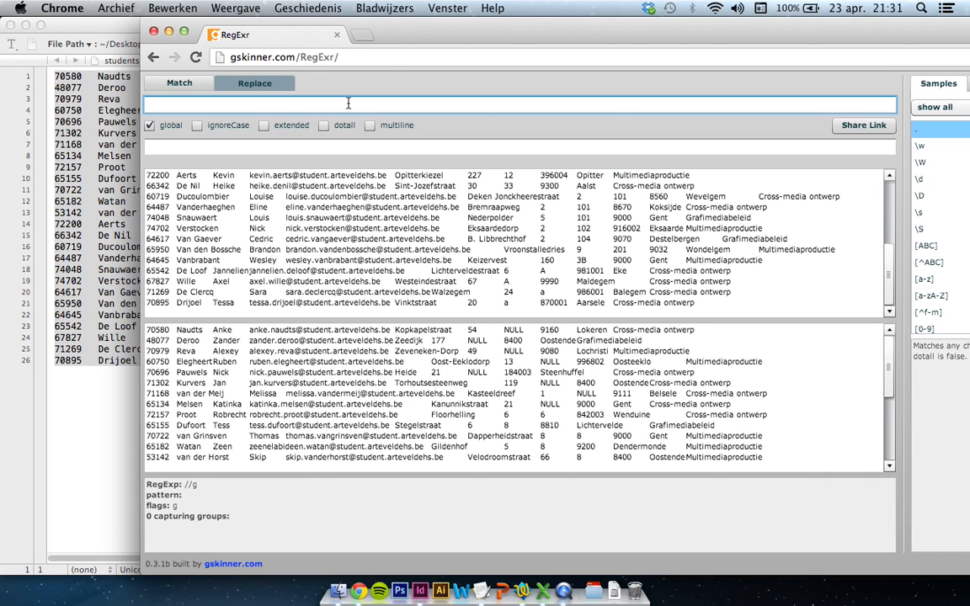
{"action": "type", "text": "\\d"}
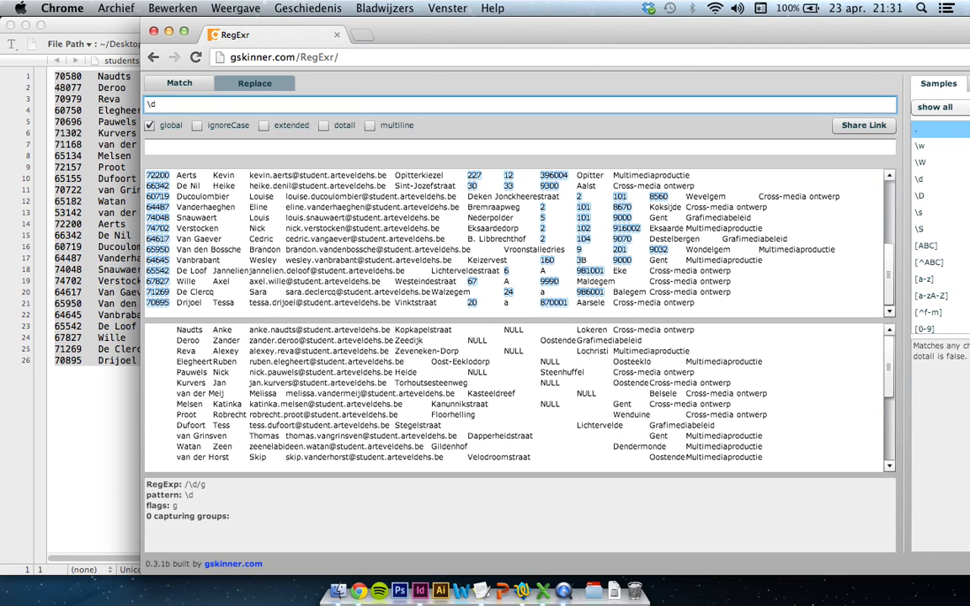
{"action": "type", "text": "\\d"}
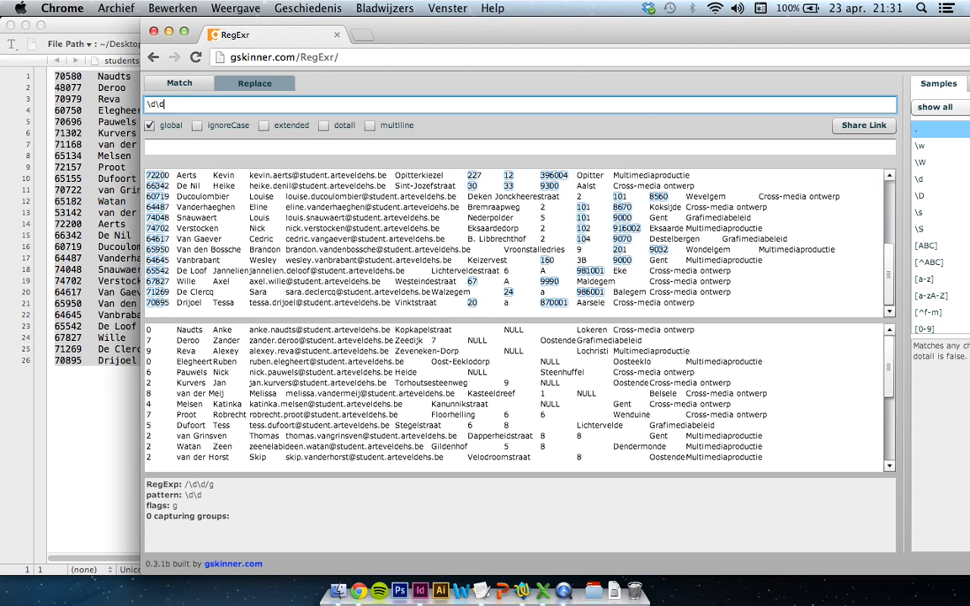
{"action": "type", "text": "\\d\\"}
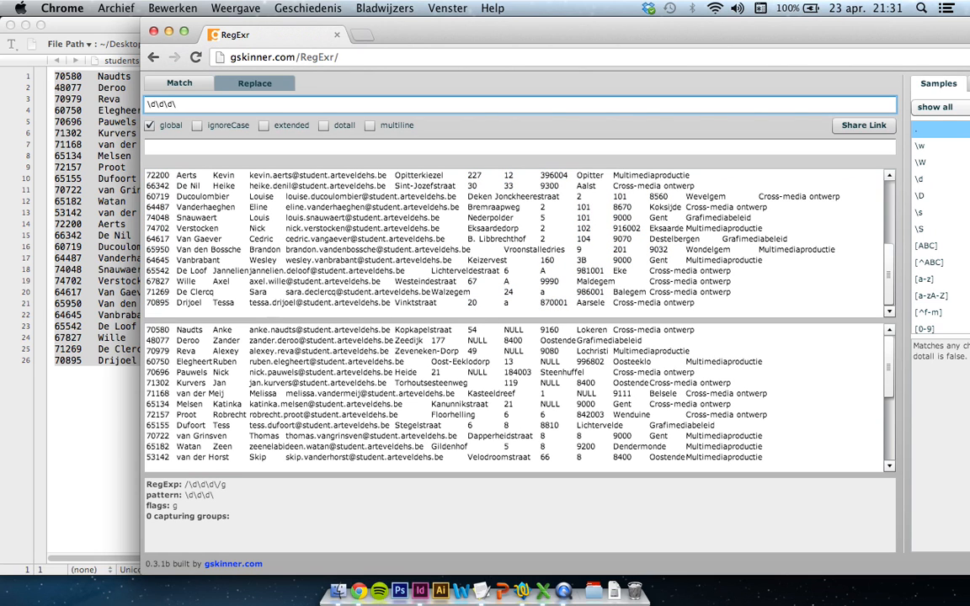
{"action": "type", "text": "d\\d\\d"}
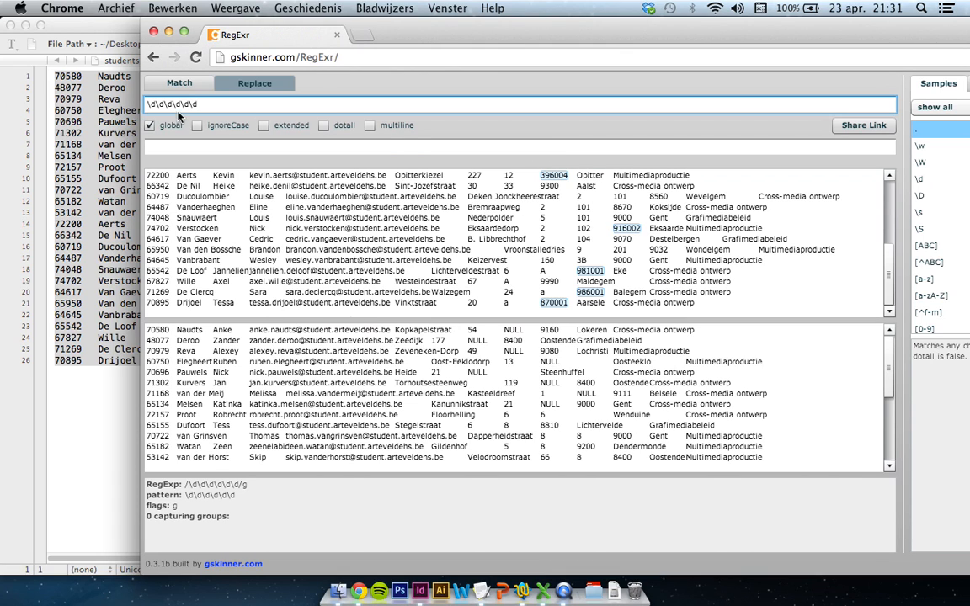
Group the first four digits so the pattern reads (\d\d\d\d)\d\d, and set the replacement to $1
{"action": "type", "text": "("}
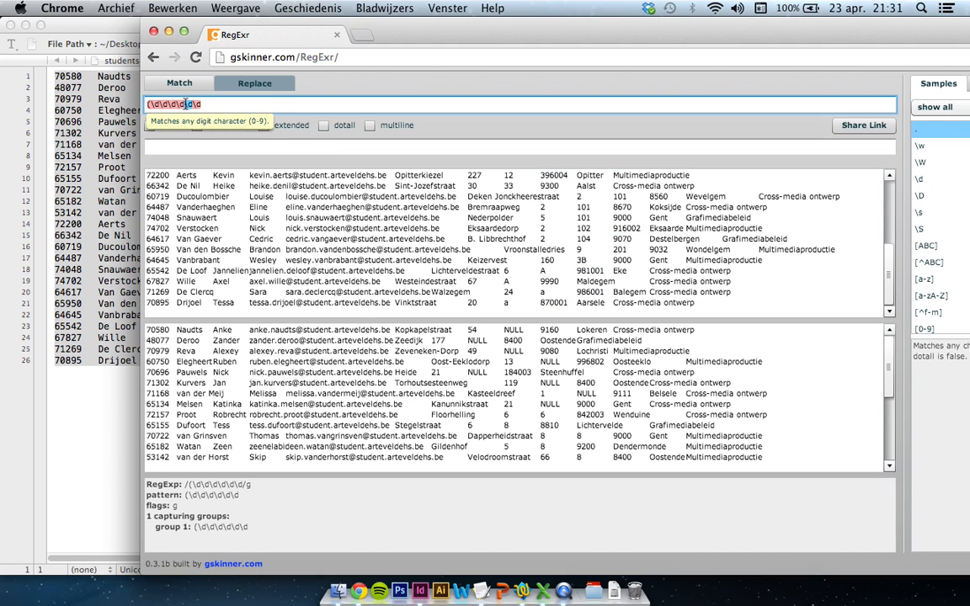
{"action": "type", "text": ")"}
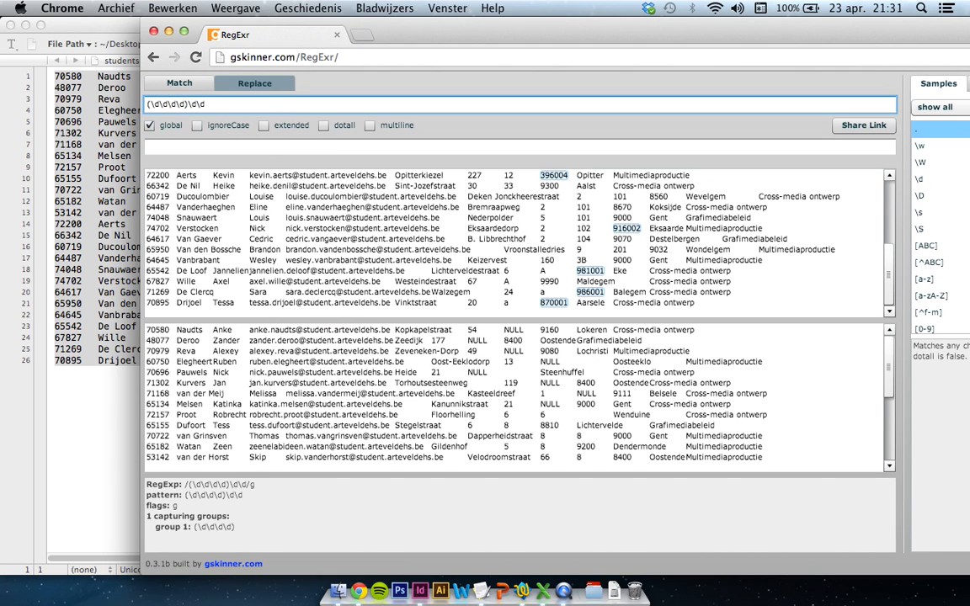
{"action": "left_click", "coordinate": [207, 149]}
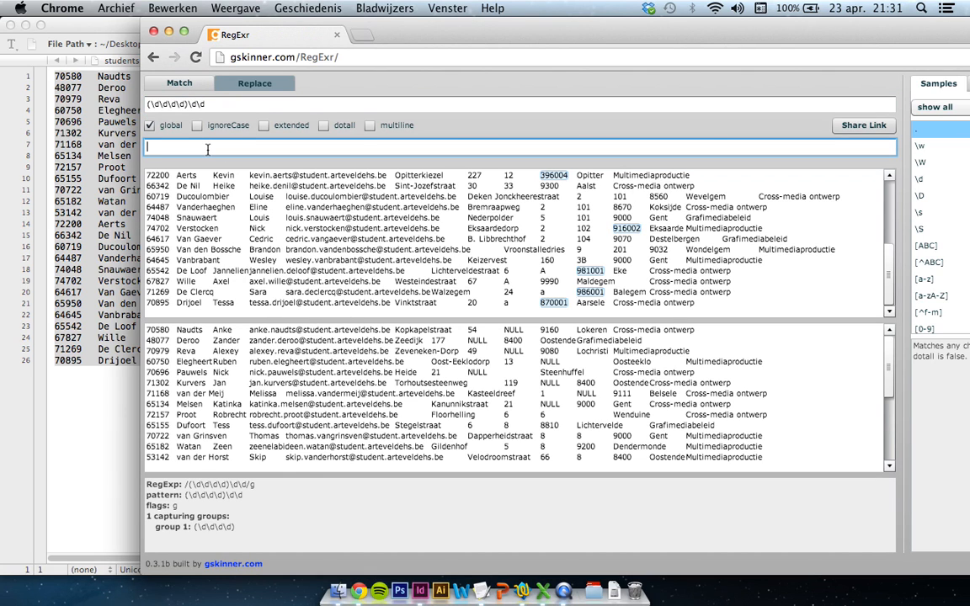
{"action": "type", "text": "$1"}
Copy the complete replacement result and paste it over the whole source text
{"action": "left_click", "coordinate": [542, 412]}
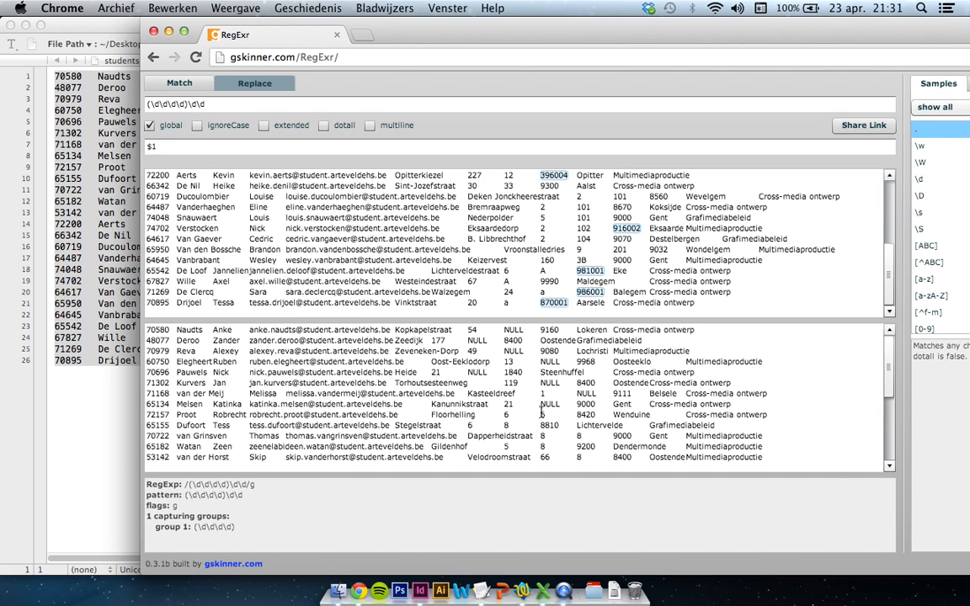
{"action": "key", "text": "super+a"}
{"action": "right_click", "coordinate": [484, 371]}
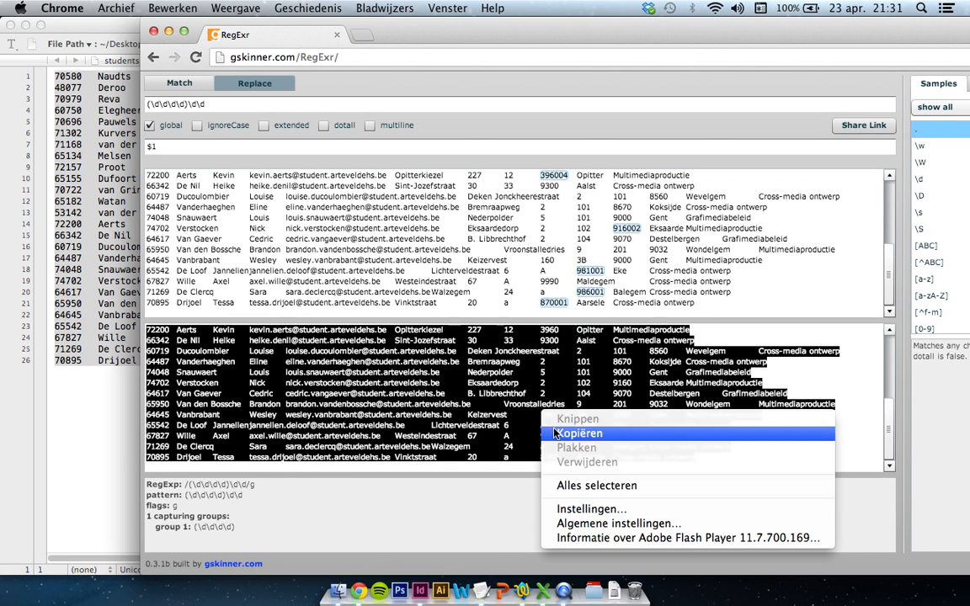
{"action": "left_click", "coordinate": [501, 390]}
{"action": "left_click", "coordinate": [522, 294]}
{"action": "key", "text": "super+a"}
{"action": "key", "text": "super+v"}
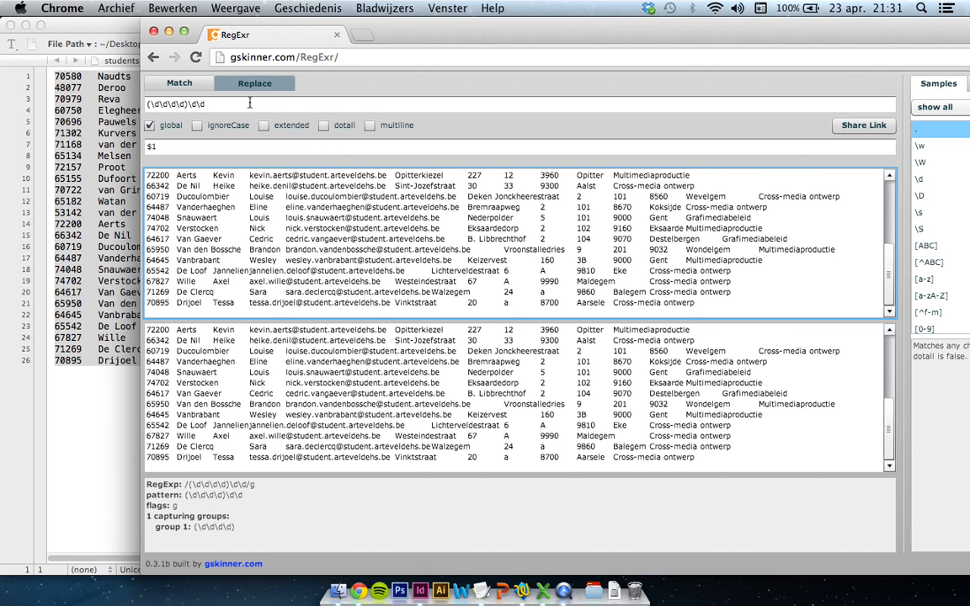
Clear the search pattern and the $1 replacement string
{"action": "left_click_drag", "start_coordinate": [215, 104], "coordinate": [25, 112]}
{"action": "key", "text": "BackSpace"}
{"action": "left_click", "coordinate": [183, 145]}
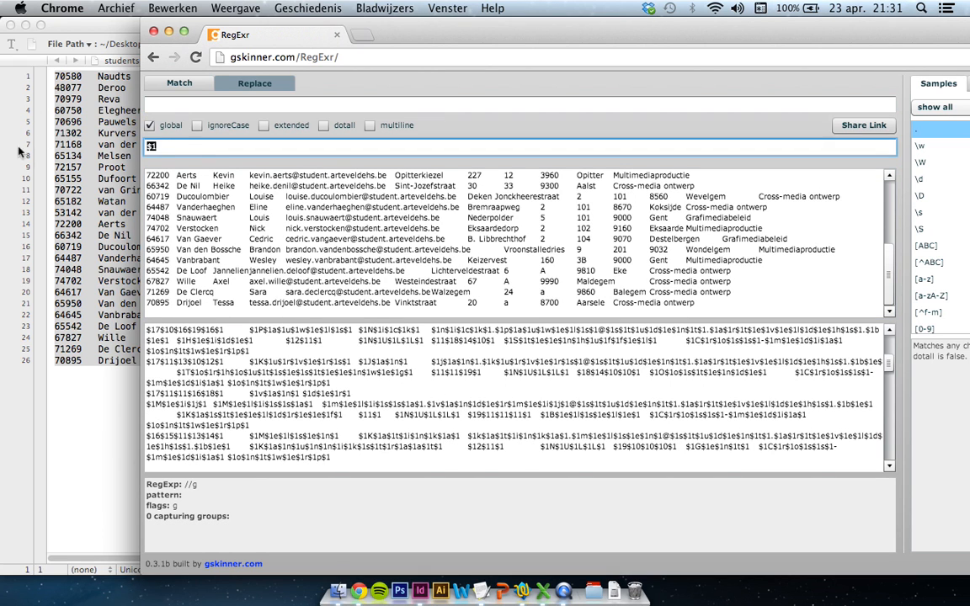
{"action": "key", "text": "BackSpace"}
{"action": "key", "text": "BackSpace"}
Close the students20.txt window, open regexfoto.rtf from the desktop, and arrange the browser window over its right part
{"action": "left_click_drag", "start_coordinate": [444, 45], "coordinate": [612, 45]}
{"action": "left_click", "coordinate": [26, 25]}
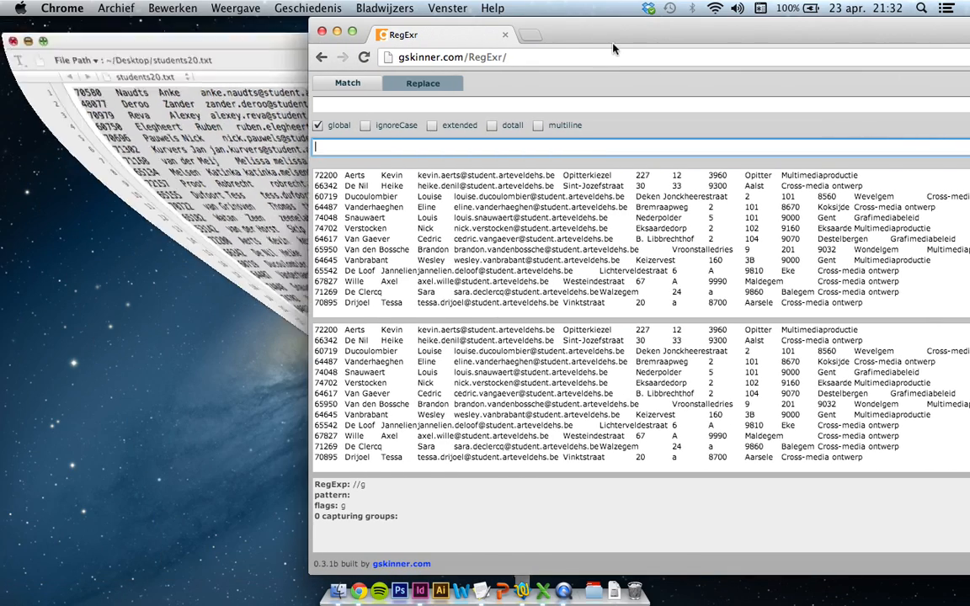
{"action": "left_click_drag", "start_coordinate": [551, 38], "coordinate": [685, 38]}
{"action": "double_click", "coordinate": [324, 135]}
{"action": "left_click_drag", "start_coordinate": [733, 28], "coordinate": [651, 10]}
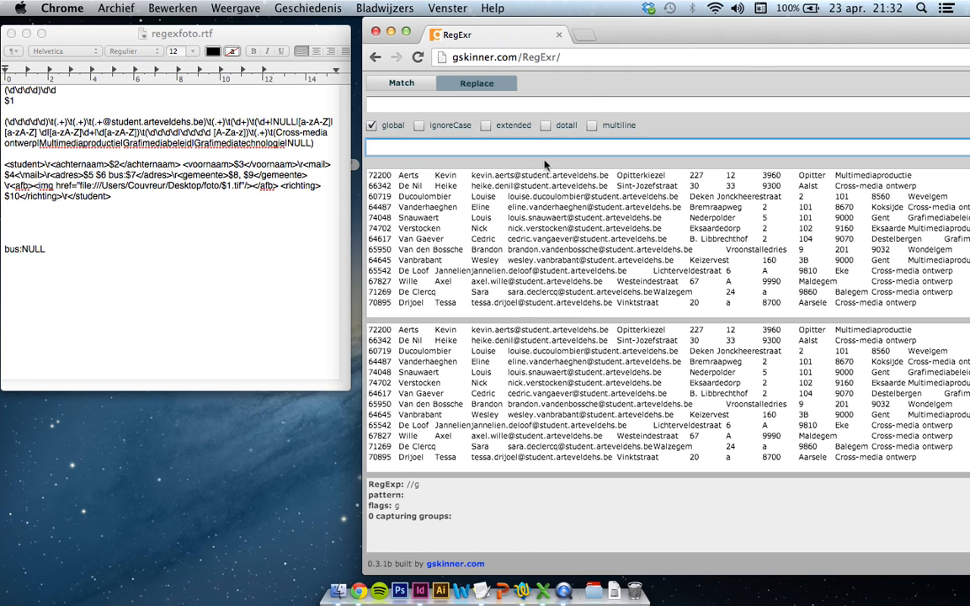
{"action": "left_click_drag", "start_coordinate": [674, 27], "coordinate": [581, 15]}
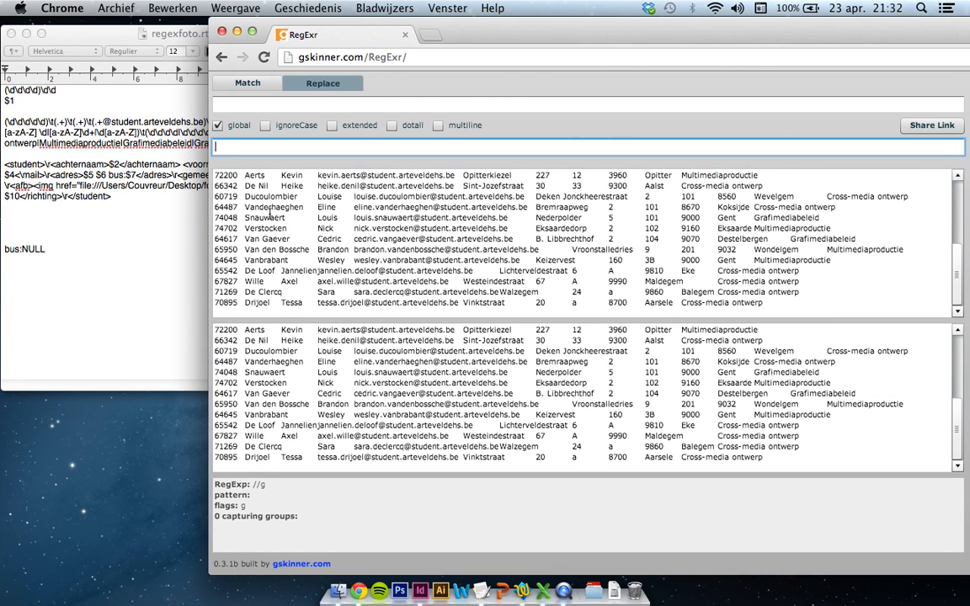
Start the search pattern with a captured five-digit student number followed by a tab: (\d{5})\t
{"action": "left_click", "coordinate": [237, 106]}
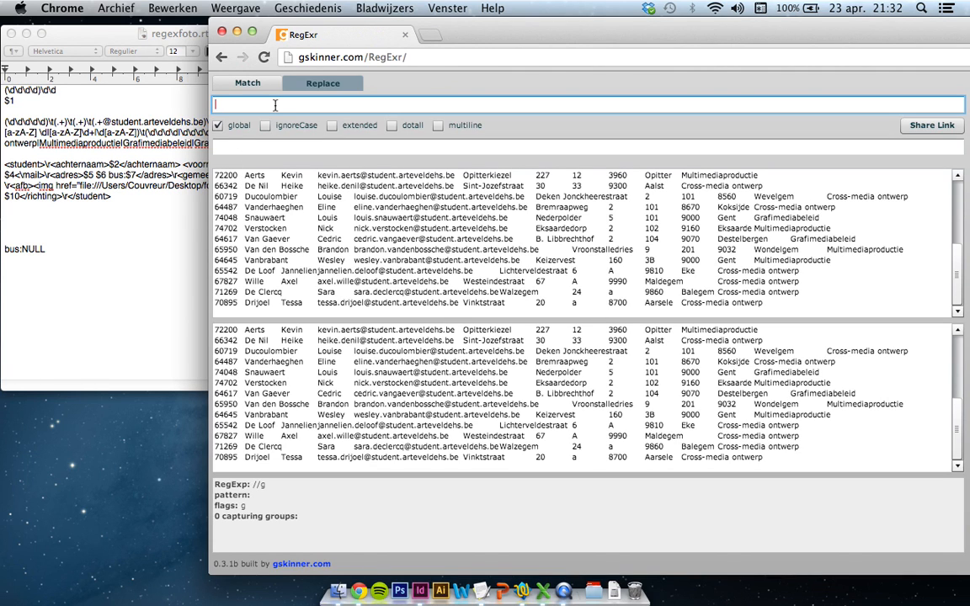
{"action": "type", "text": "(\\d"}
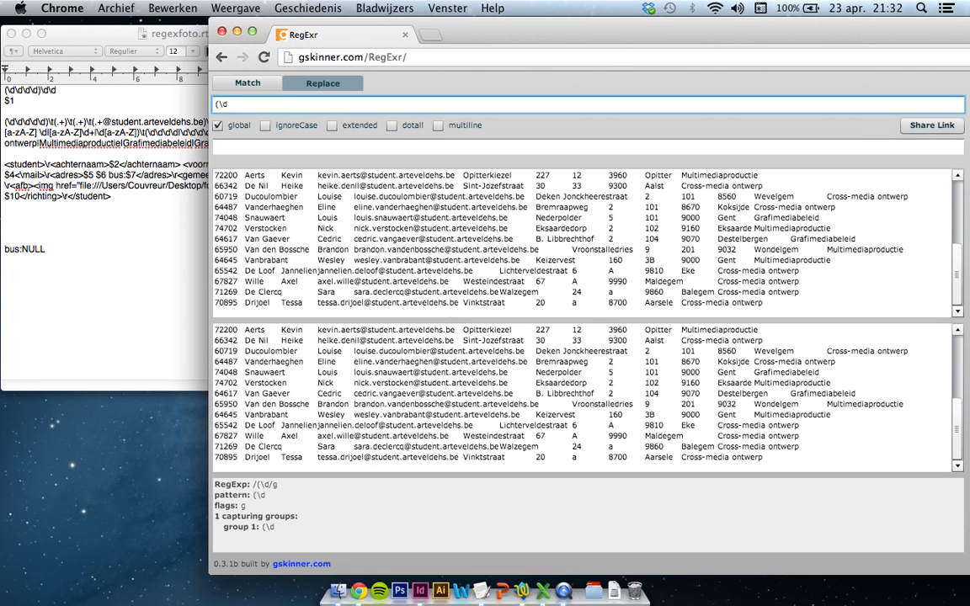
{"action": "type", "text": "{5}))"}
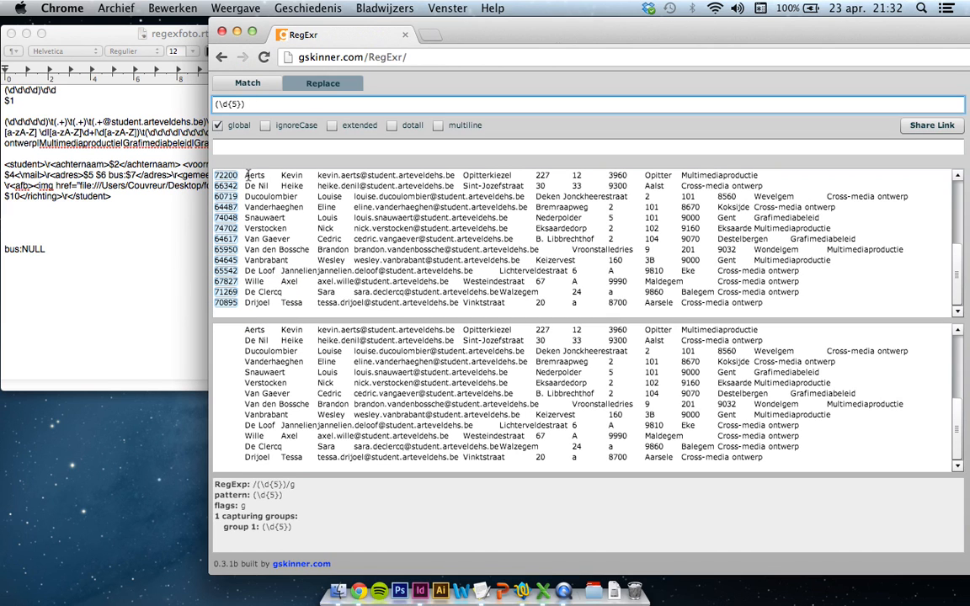
{"action": "type", "text": "\\t"}
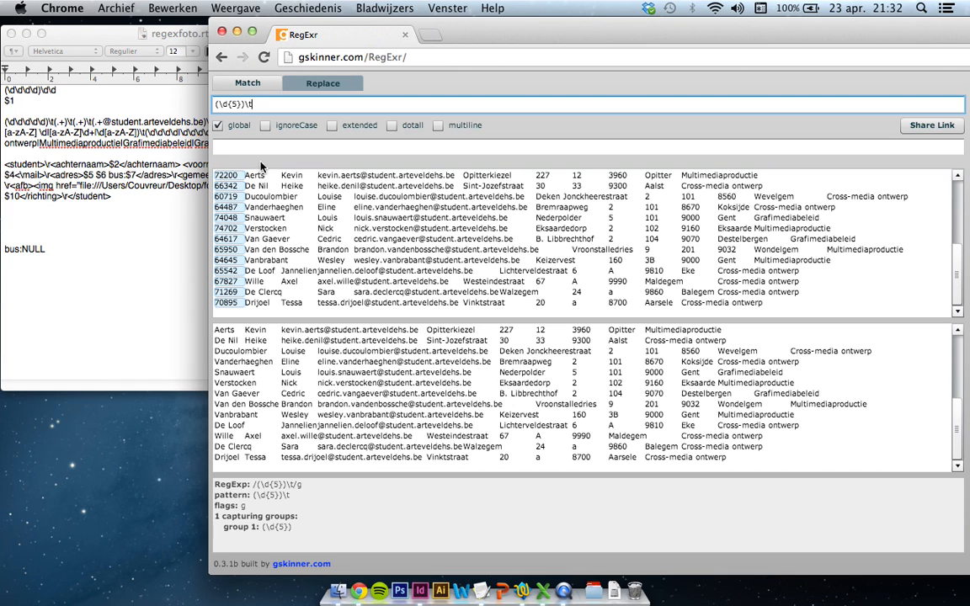
Append two capture groups for surname and first name, each followed by a tab: (.+)\t(.+)\t
{"action": "mouse_move", "coordinate": [241, 175]}
{"action": "type", "text": "("}
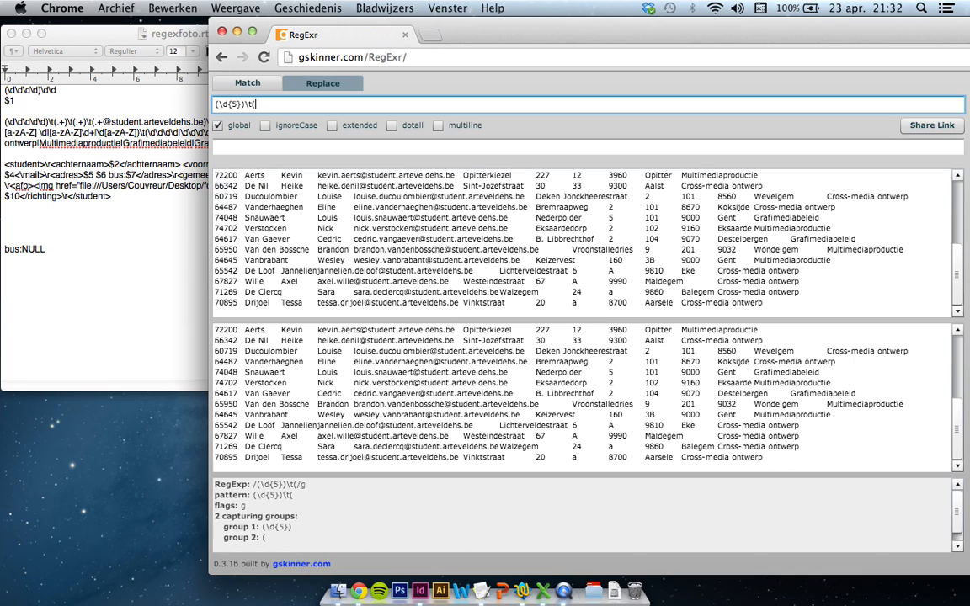
{"action": "type", "text": ".+"}
{"action": "type", "text": ")"}
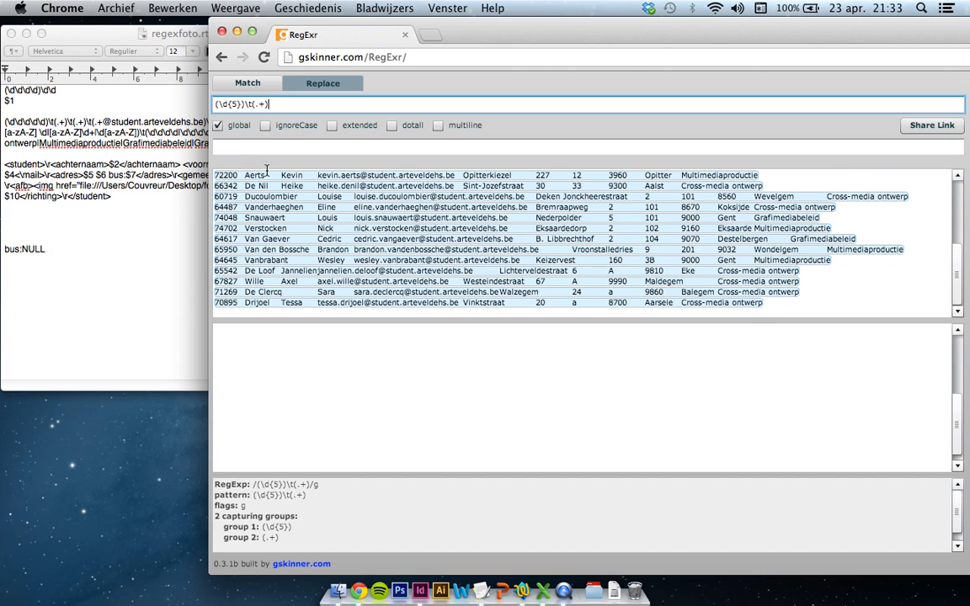
{"action": "type", "text": "\\t"}
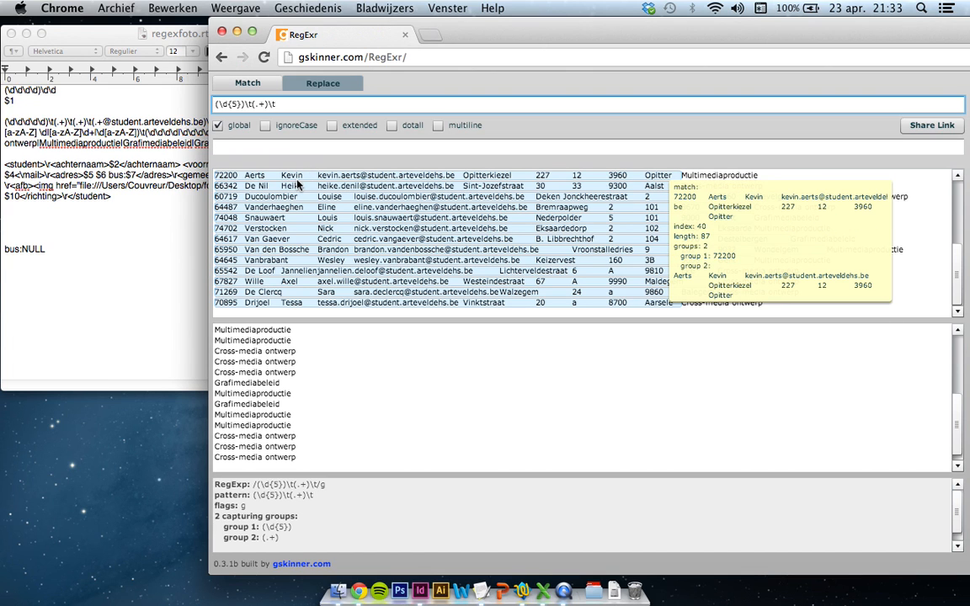
{"action": "type", "text": "(."}
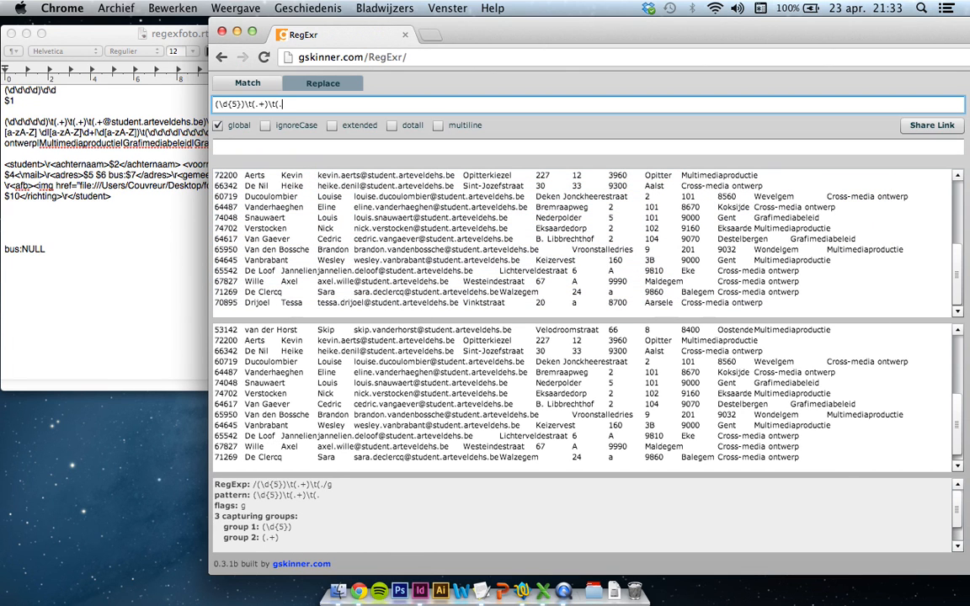
{"action": "type", "text": "+)"}
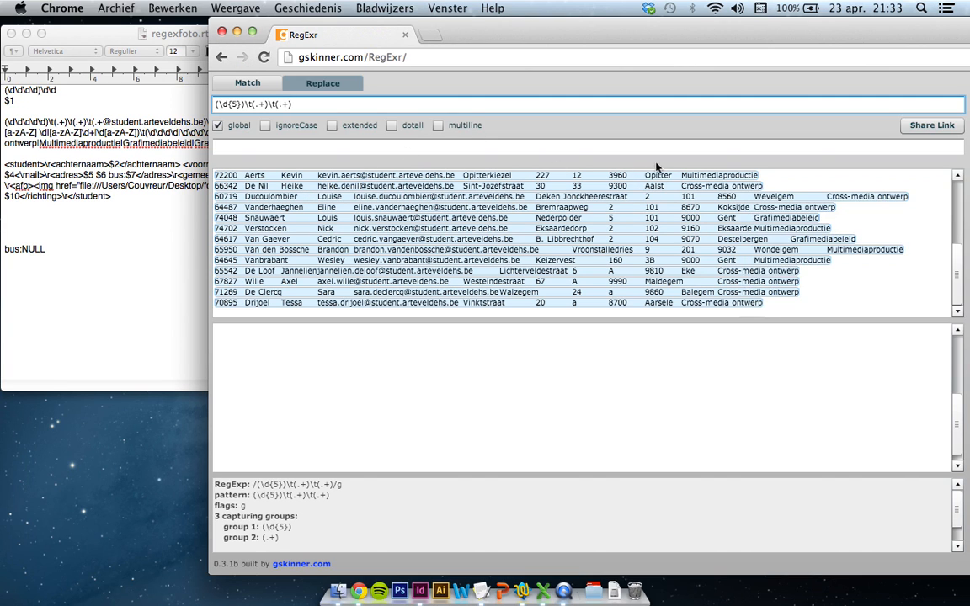
{"action": "mouse_move", "coordinate": [475, 178]}
{"action": "mouse_move", "coordinate": [333, 184]}
{"action": "type", "text": "\\"}
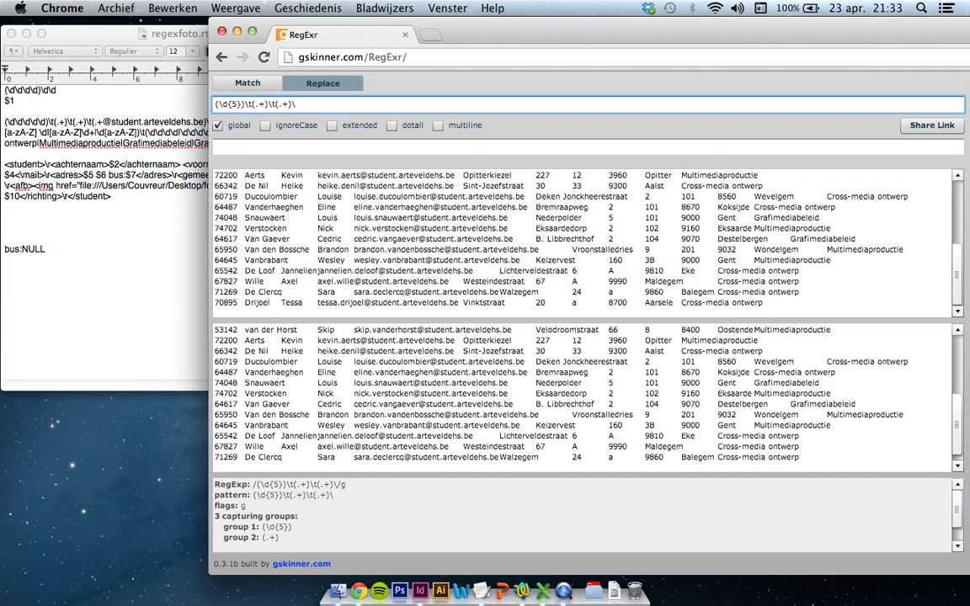
{"action": "type", "text": "t"}
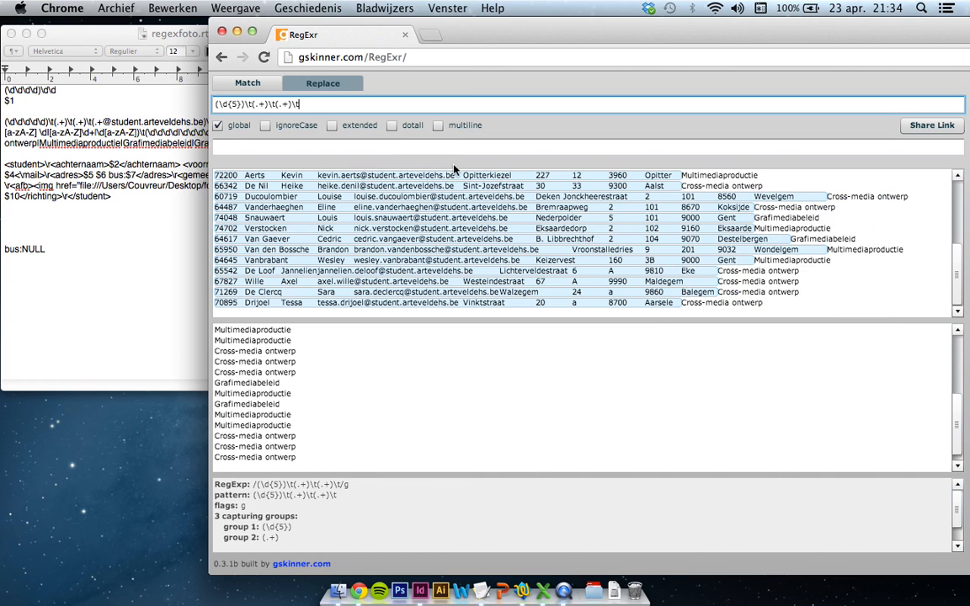
{"action": "mouse_move", "coordinate": [435, 195]}
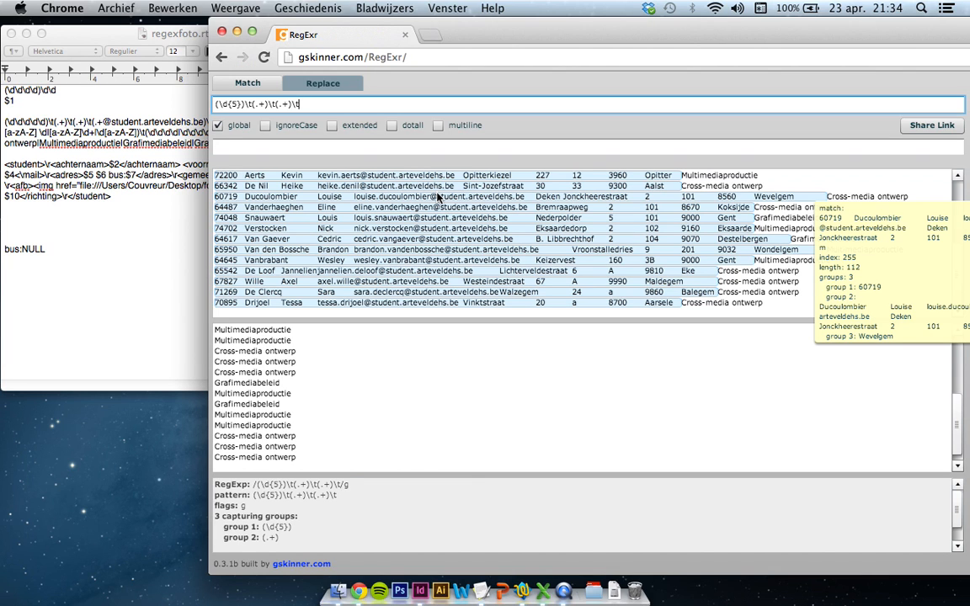
{"action": "type", "text": "(.+"}
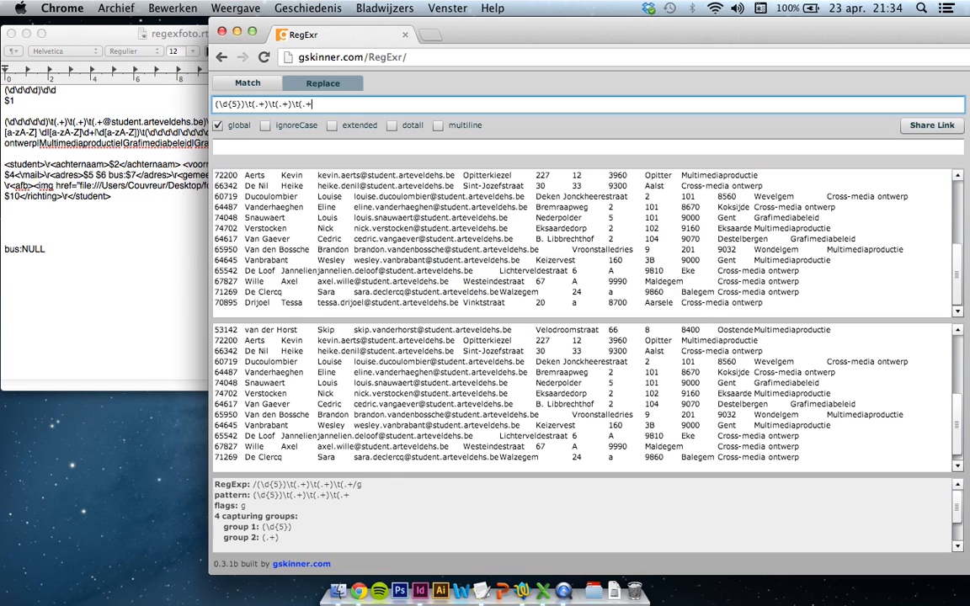
{"action": "type", "text": "@studen"}
{"action": "key", "text": "BackSpace"}
{"action": "key", "text": "BackSpace"}
{"action": "type", "text": "n"}
{"action": "key", "text": "BackSpace"}
{"action": "type", "text": "ent.arte"}
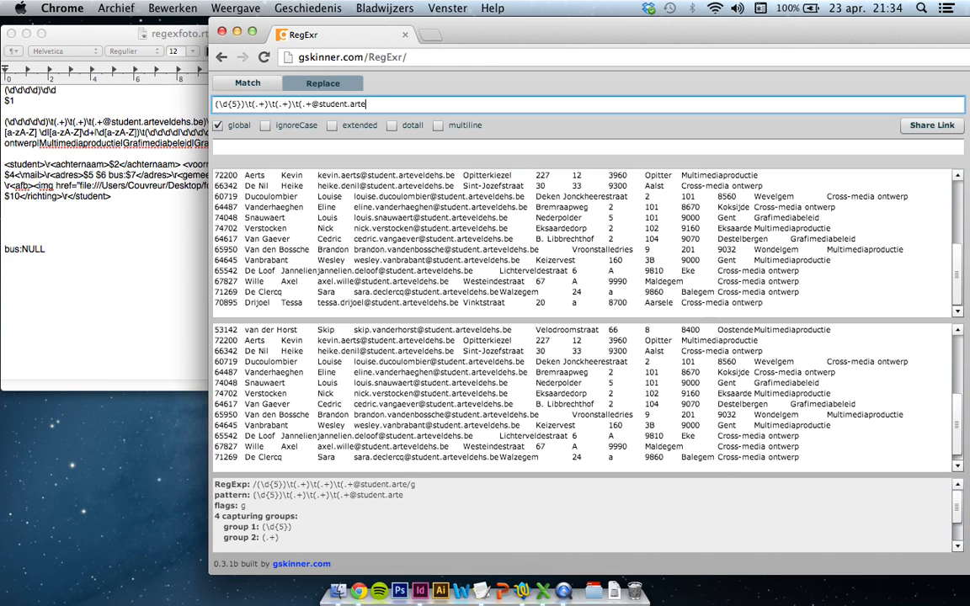
{"action": "type", "text": "veldehs."}
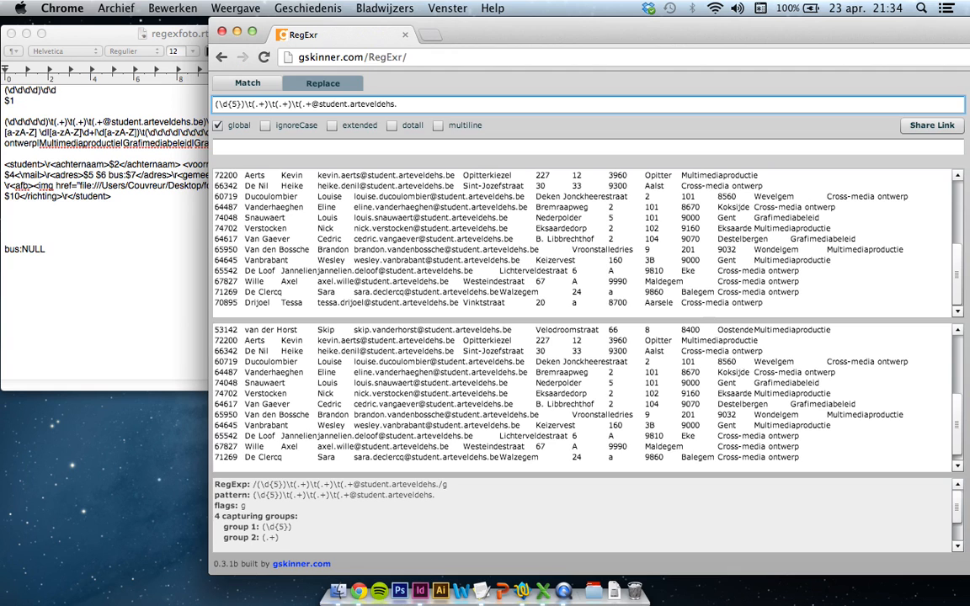
{"action": "type", "text": "be)"}
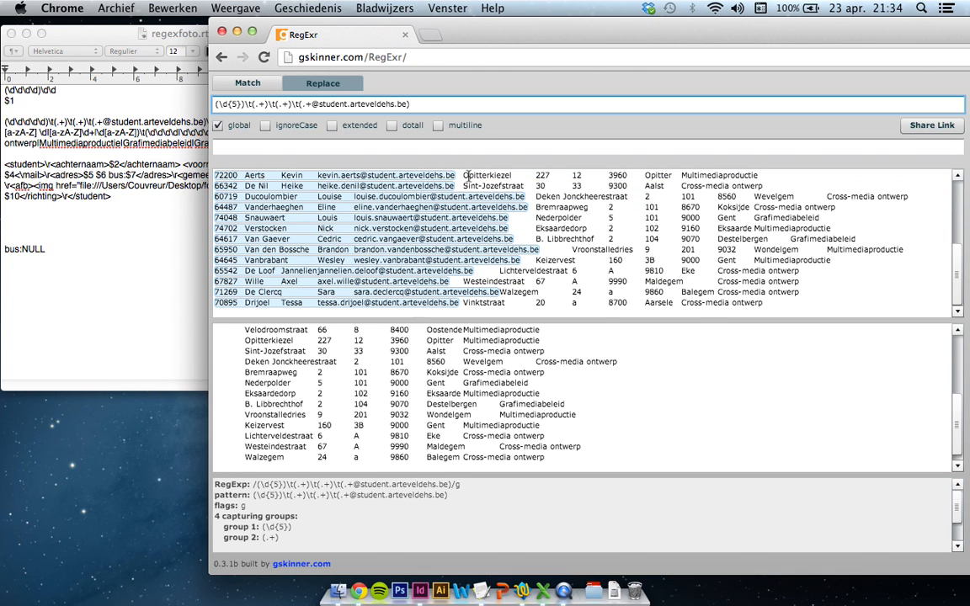
{"action": "type", "text": "t"}
{"action": "key", "text": "BackSpace"}
{"action": "type", "text": "\\t"}
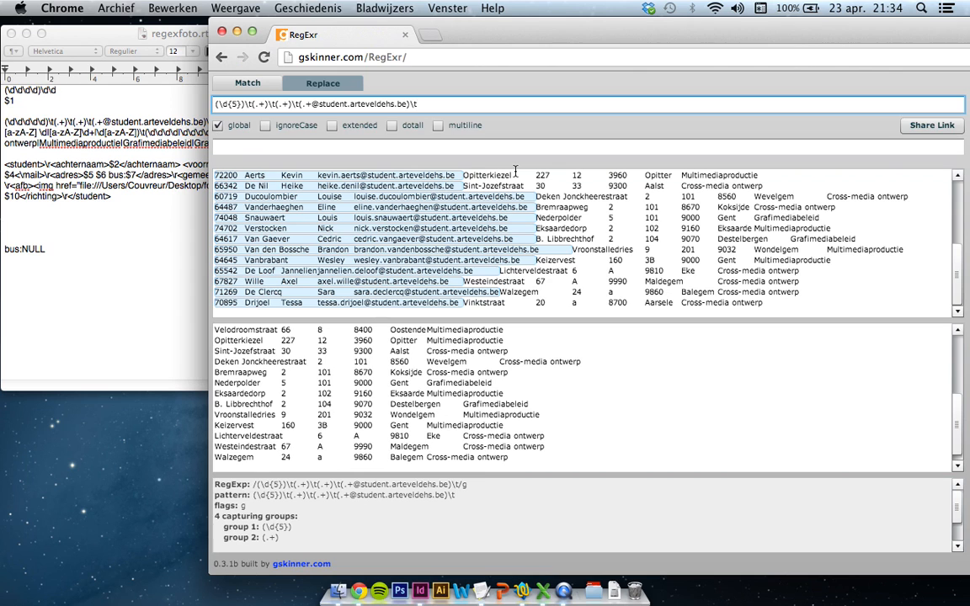
Append capture groups for the street and the numeric house number, separated by a tab: (.+)\t(\d+)
{"action": "type", "text": "("}
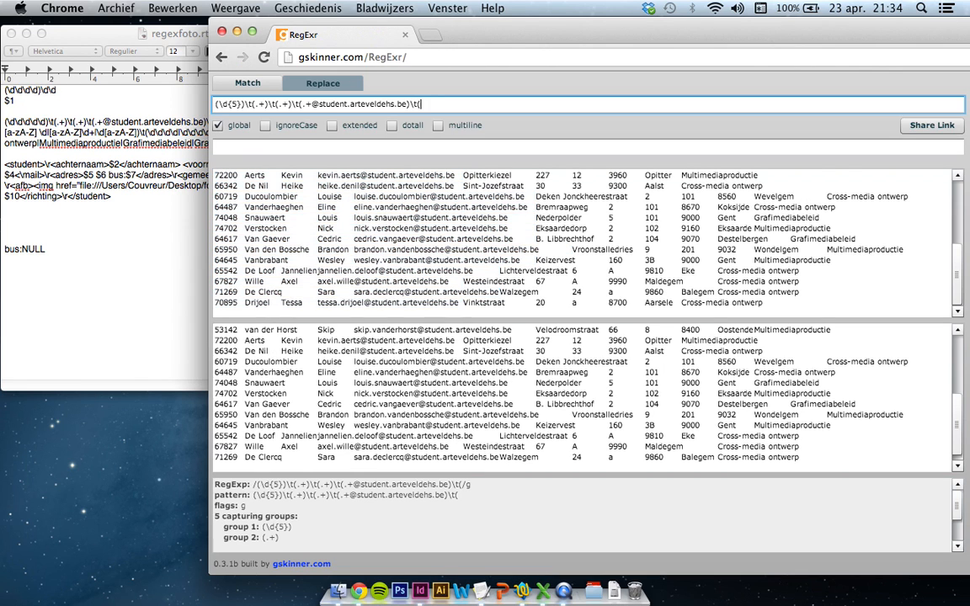
{"action": "type", "text": ".+)\\t"}
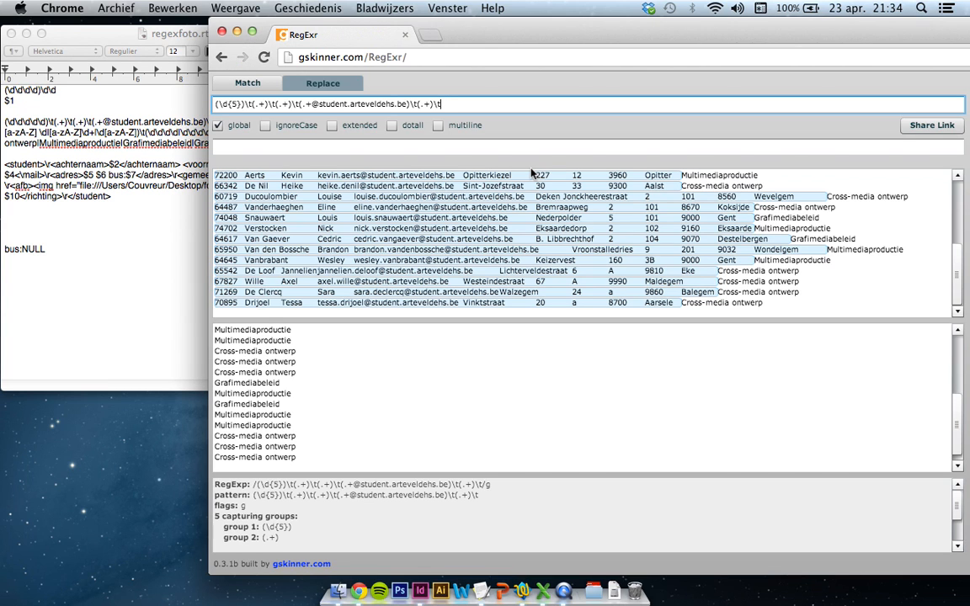
{"action": "type", "text": "(\\d"}
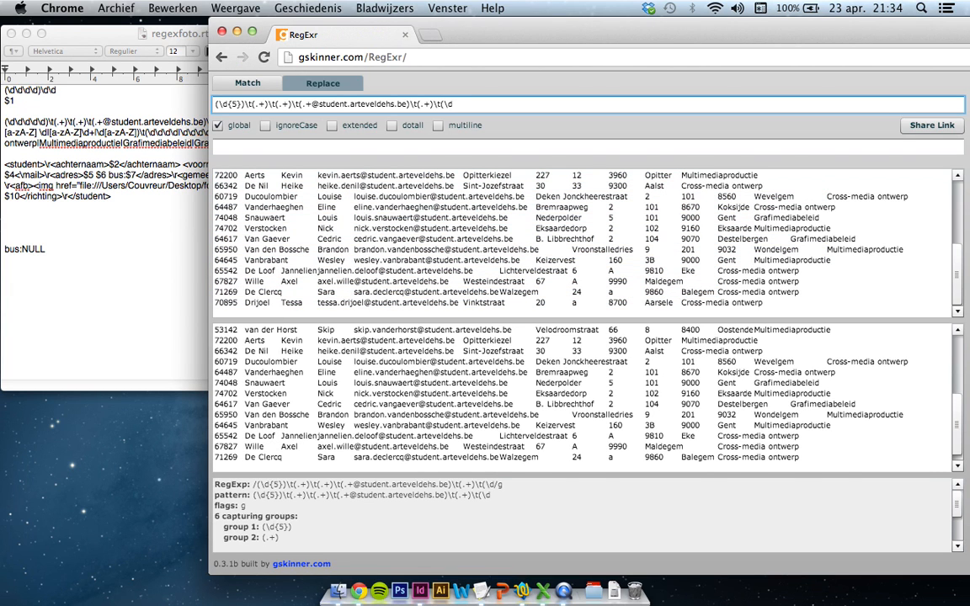
{"action": "type", "text": "+)"}
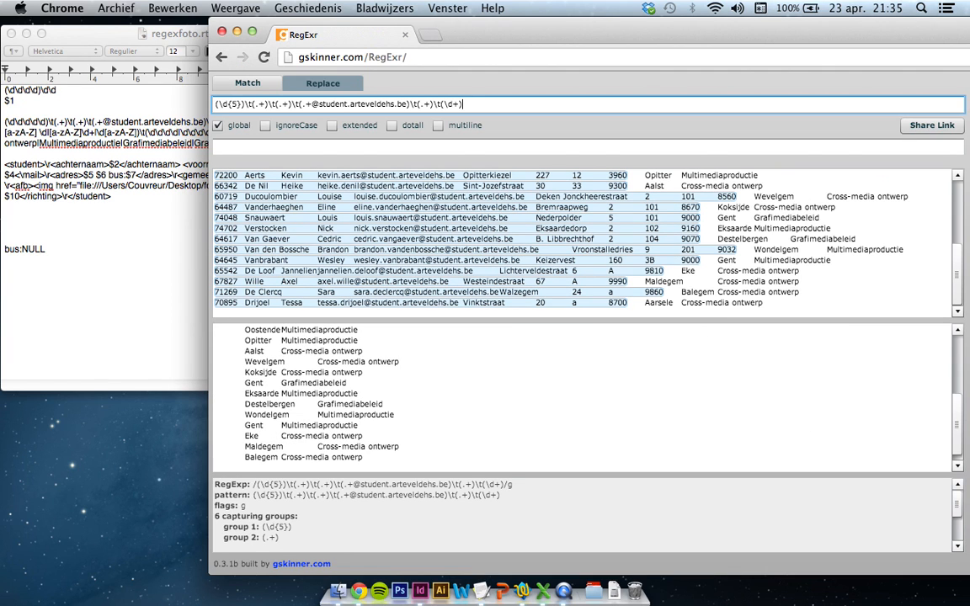
Append \t and the box-number group (\d+|NULL|[a-zA-Z]|[a-zA-Z] \d|[a-zA-Z]\d+|\d[a-zA-Z]) copied from regexfoto.rtf to the search pattern
{"action": "mouse_move", "coordinate": [582, 179]}
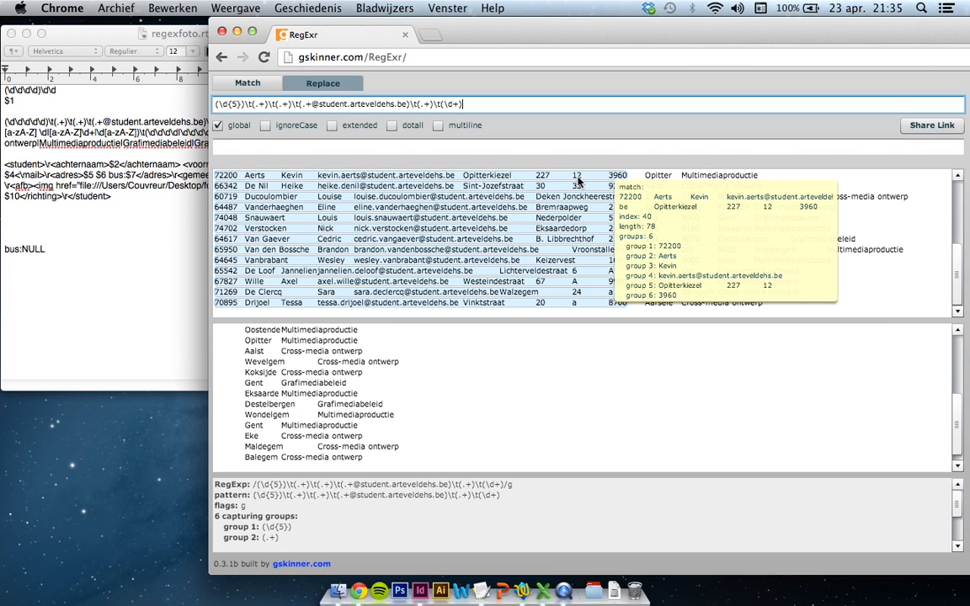
{"action": "left_click", "coordinate": [156, 134]}
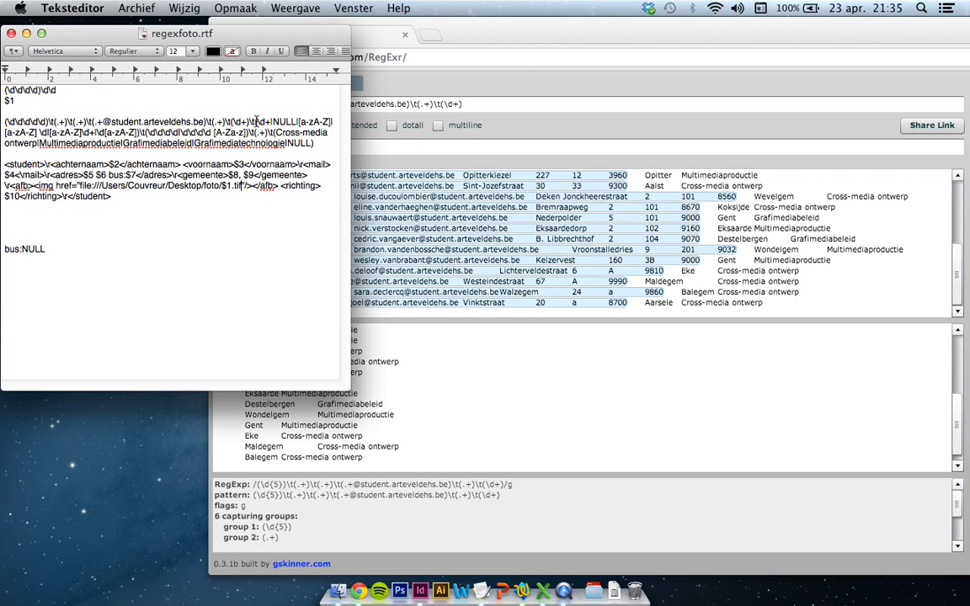
{"action": "left_click_drag", "start_coordinate": [255, 123], "coordinate": [139, 132]}
{"action": "key", "text": "super+c"}
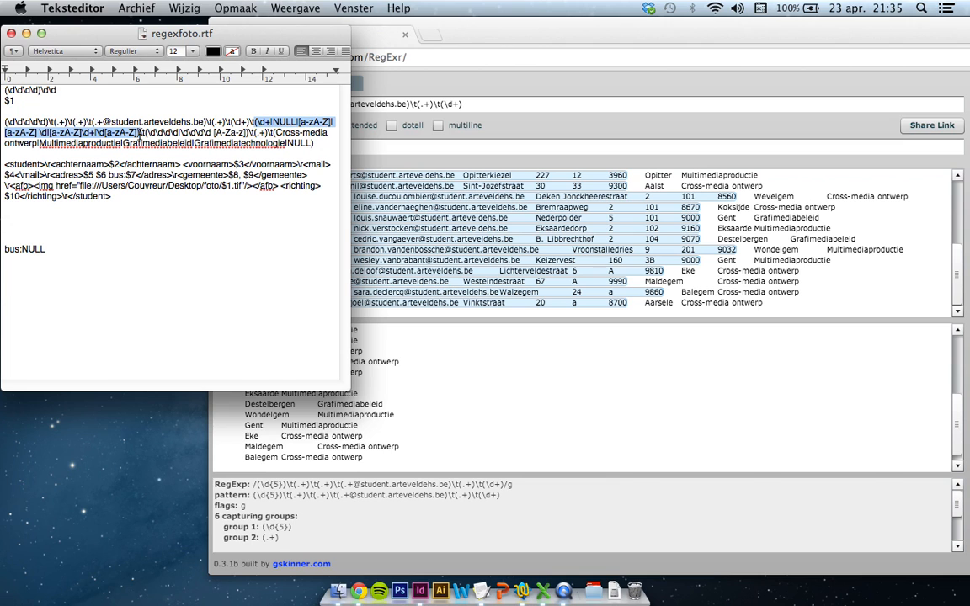
{"action": "left_click", "coordinate": [486, 105]}
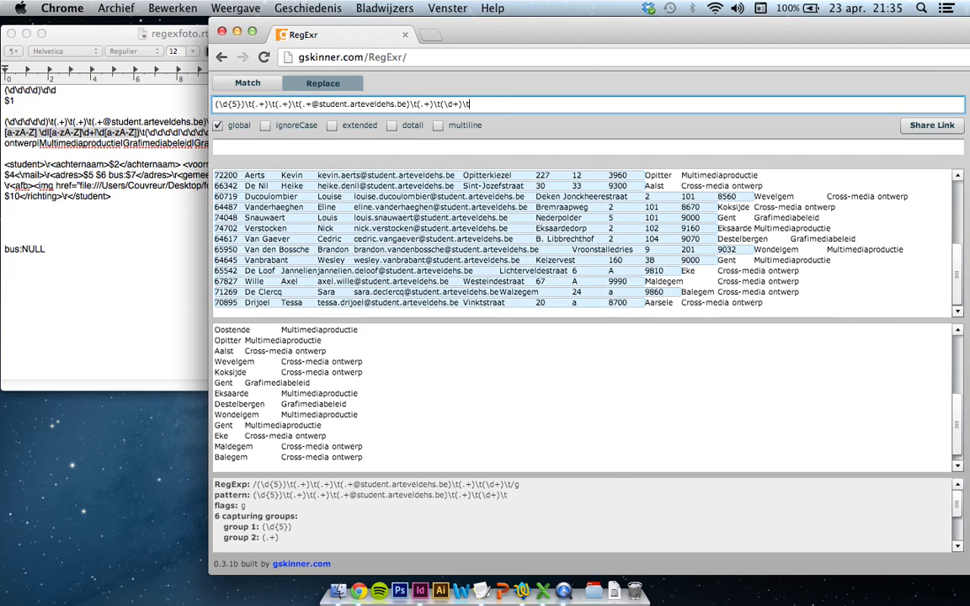
{"action": "key", "text": "super+v"}
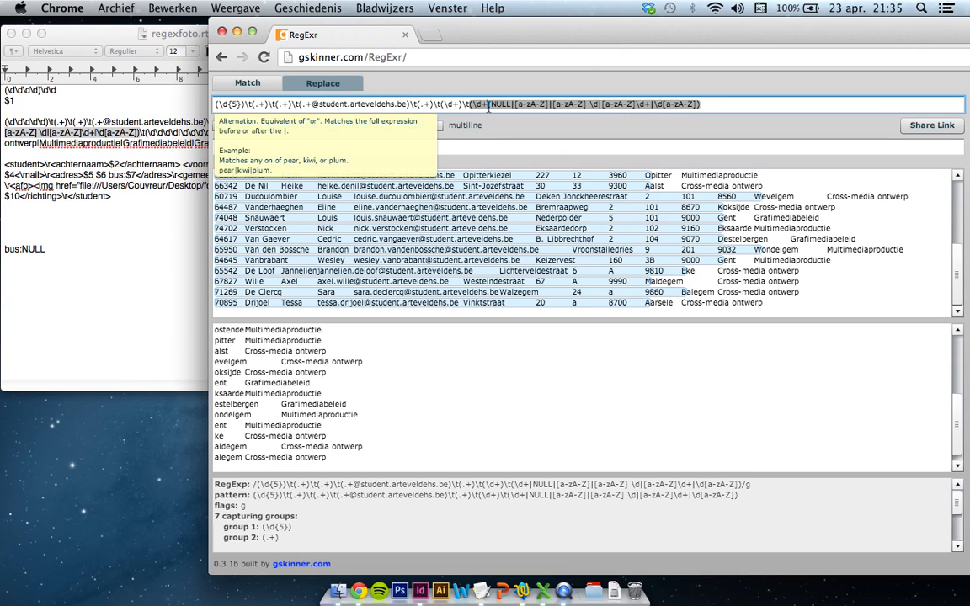
{"action": "left_click", "coordinate": [489, 105]}
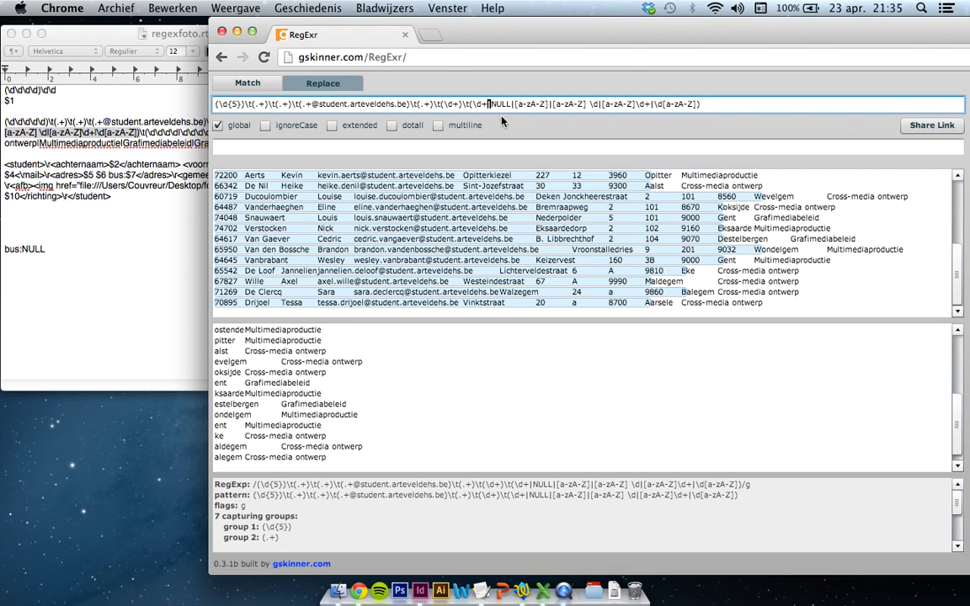
{"action": "mouse_move", "coordinate": [487, 105]}
{"action": "mouse_move", "coordinate": [542, 107]}
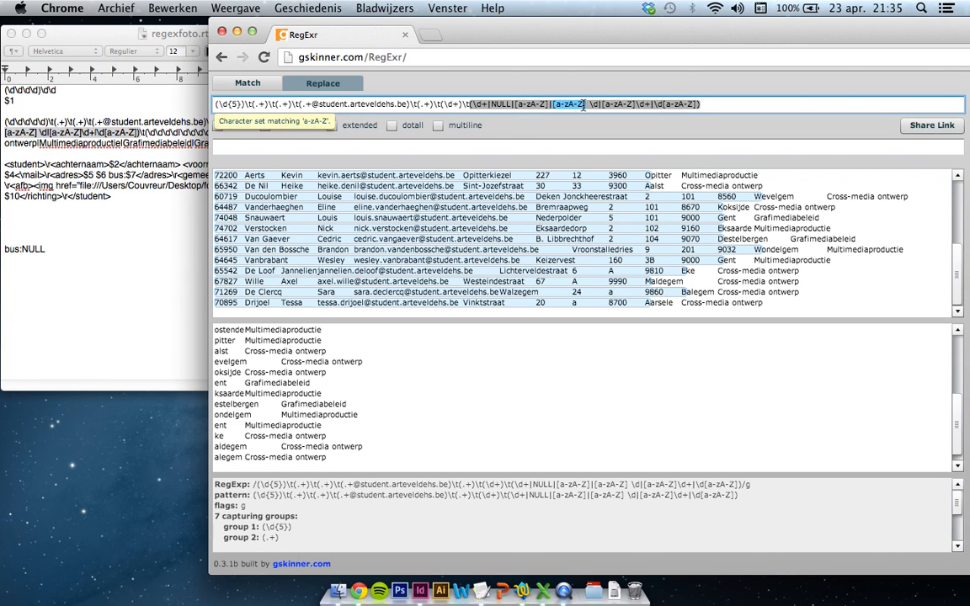
{"action": "mouse_move", "coordinate": [586, 107]}
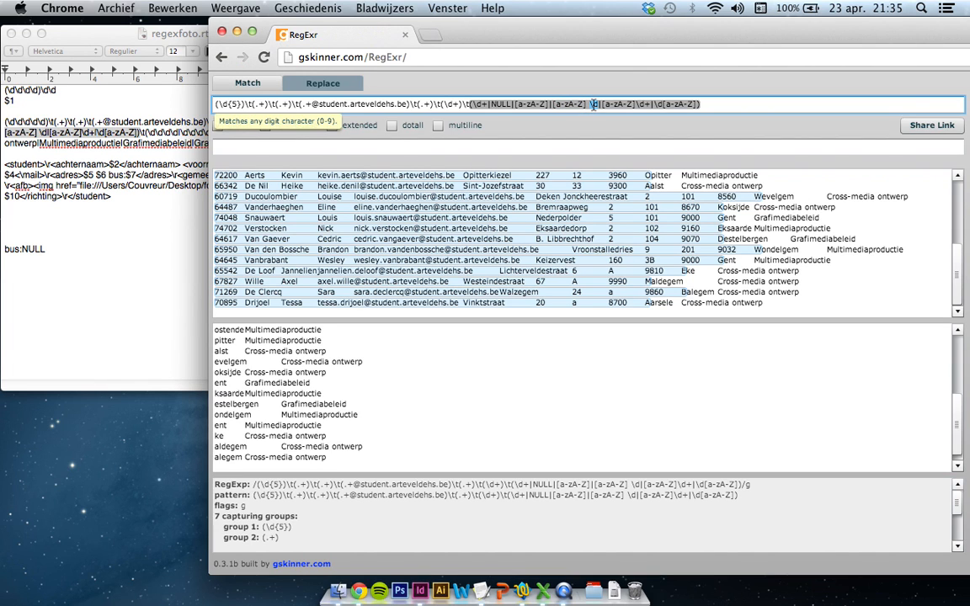
{"action": "mouse_move", "coordinate": [642, 108]}
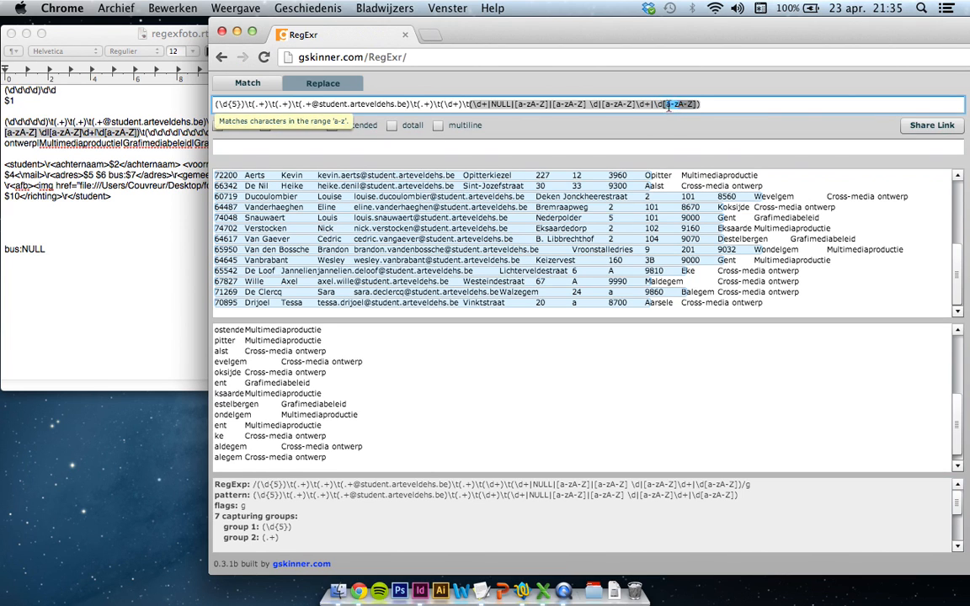
Append a tab, a four-digit postal code group and another tab to the search pattern: \t(\d{4})\t
{"action": "mouse_move", "coordinate": [657, 253]}
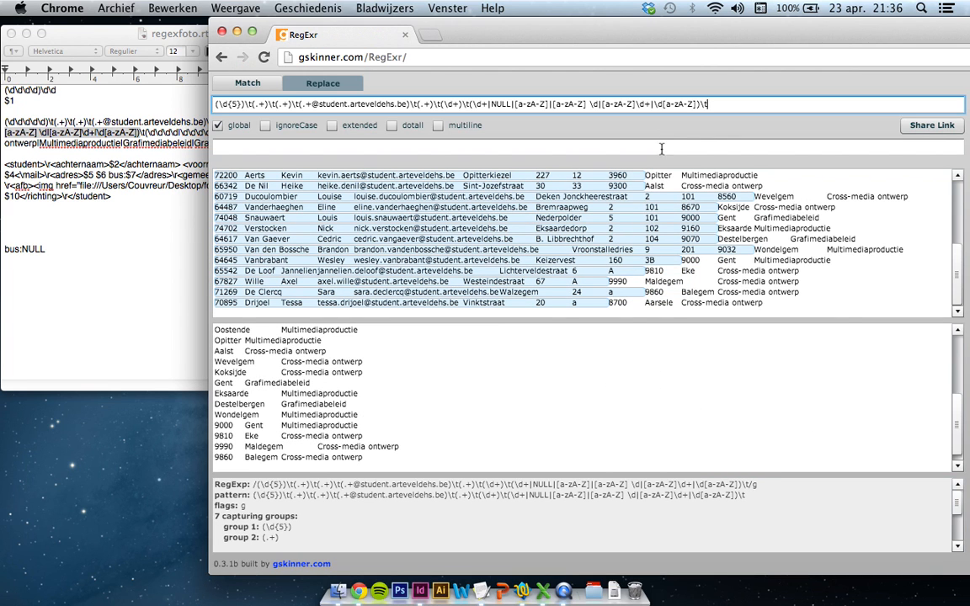
{"action": "mouse_move", "coordinate": [628, 179]}
{"action": "type", "text": "(\\d"}
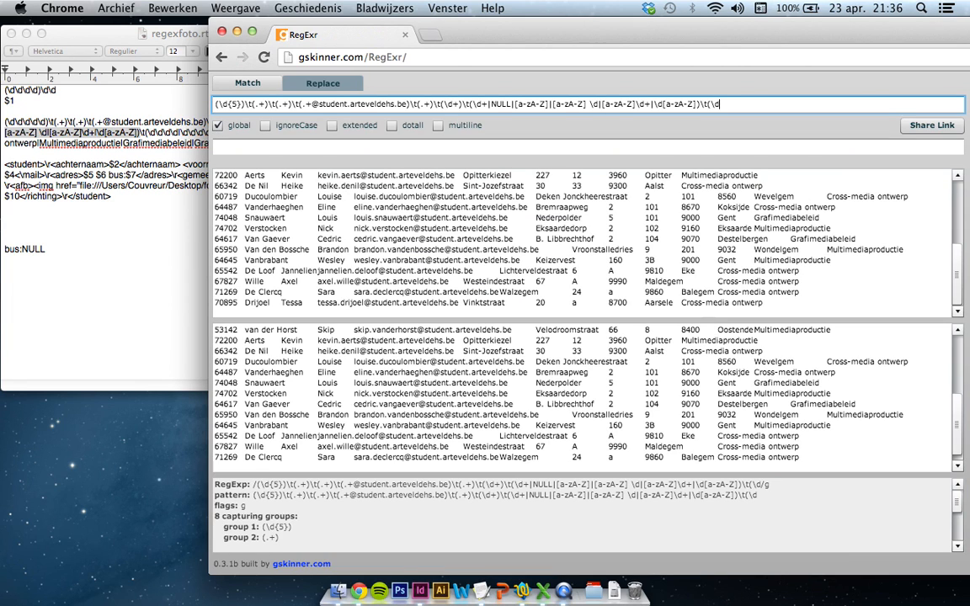
{"action": "type", "text": "{4})"}
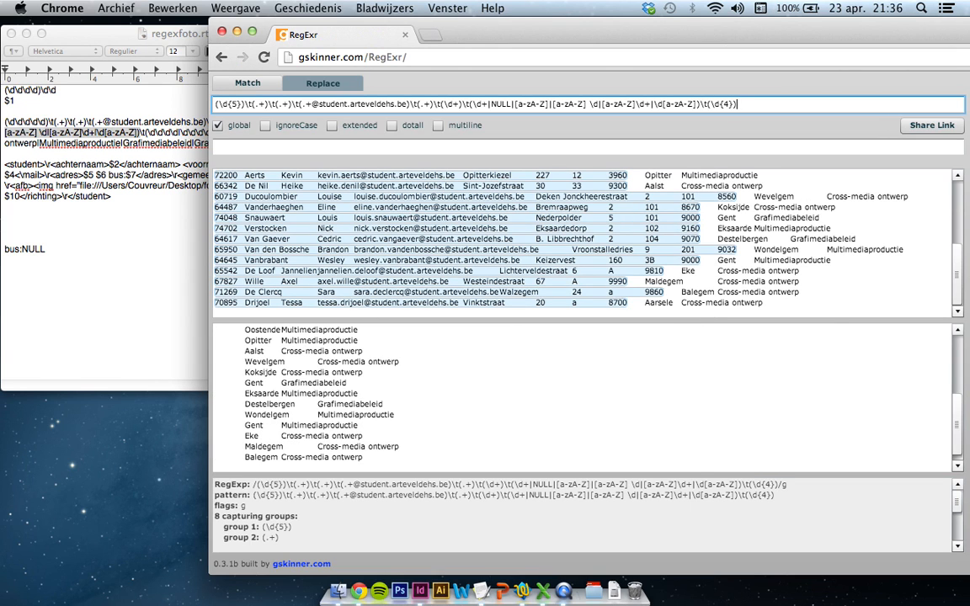
{"action": "mouse_move", "coordinate": [583, 184]}
{"action": "type", "text": "\\t"}
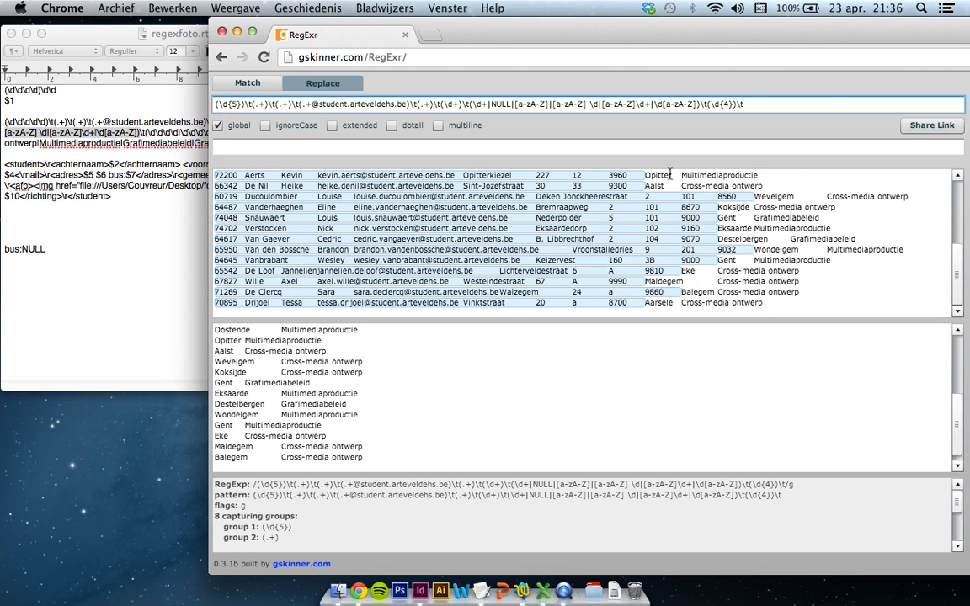
Append a capture group for the town followed by a tab to the search pattern: (.+)\t
{"action": "type", "text": "("}
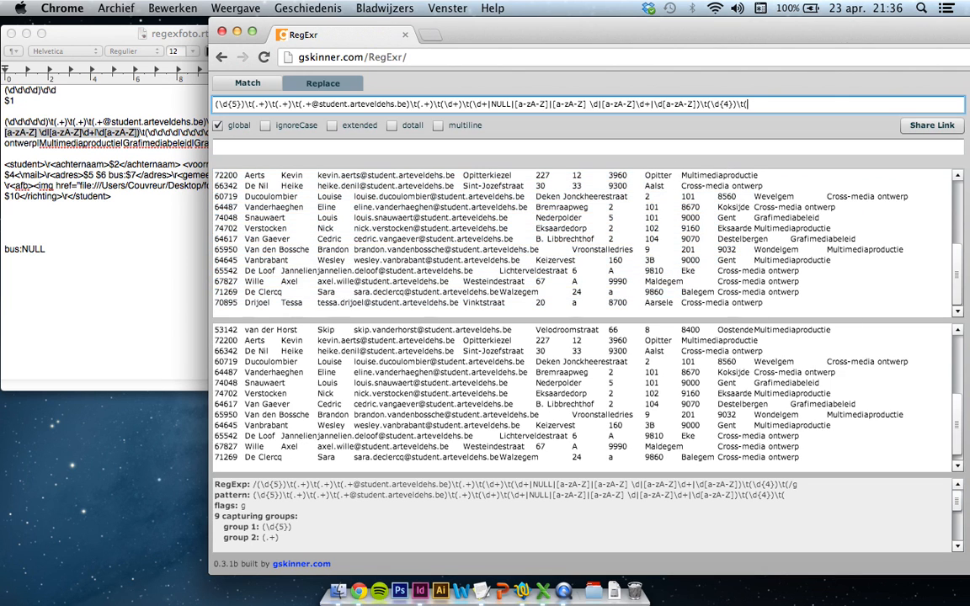
{"action": "type", "text": ".+)"}
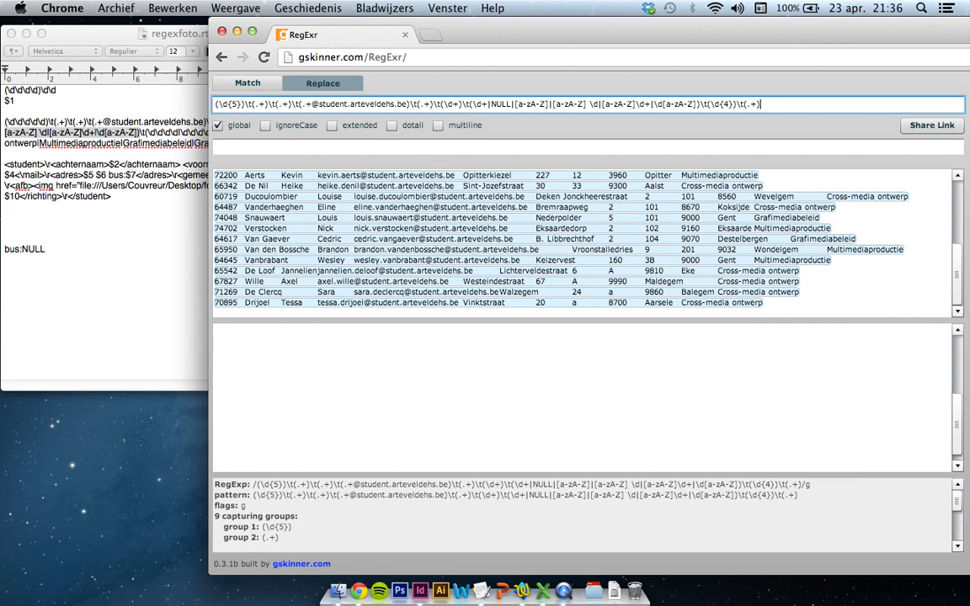
{"action": "type", "text": "\\t"}
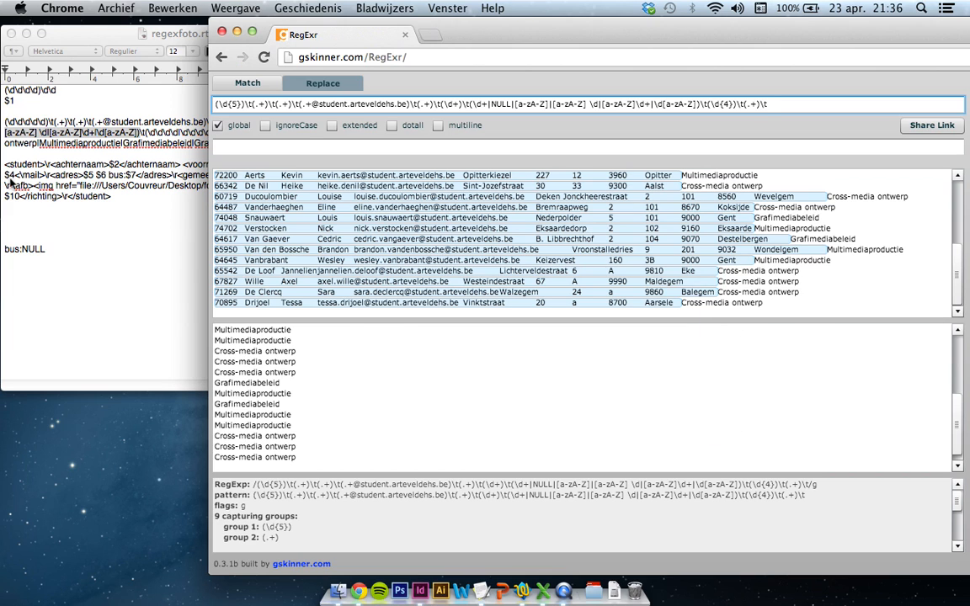
Append the study programme group (Cross-media ontwerp|Multimediaproductie|Grafimediabeleid|Grafimediatechnologie|NULL), copied from regexfoto.rtf, to RegExr's search pattern
{"action": "left_click", "coordinate": [63, 182]}
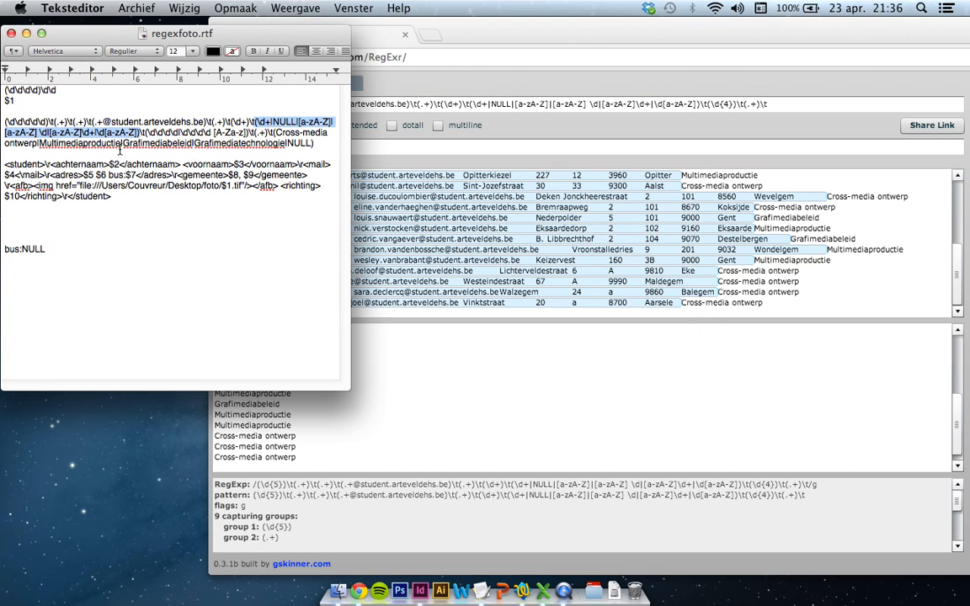
{"action": "mouse_move", "coordinate": [275, 132]}
{"action": "left_mouse_down"}
{"action": "mouse_move", "coordinate": [314, 144]}
{"action": "mouse_move", "coordinate": [279, 136]}
{"action": "left_mouse_up"}
{"action": "left_click", "coordinate": [317, 145]}
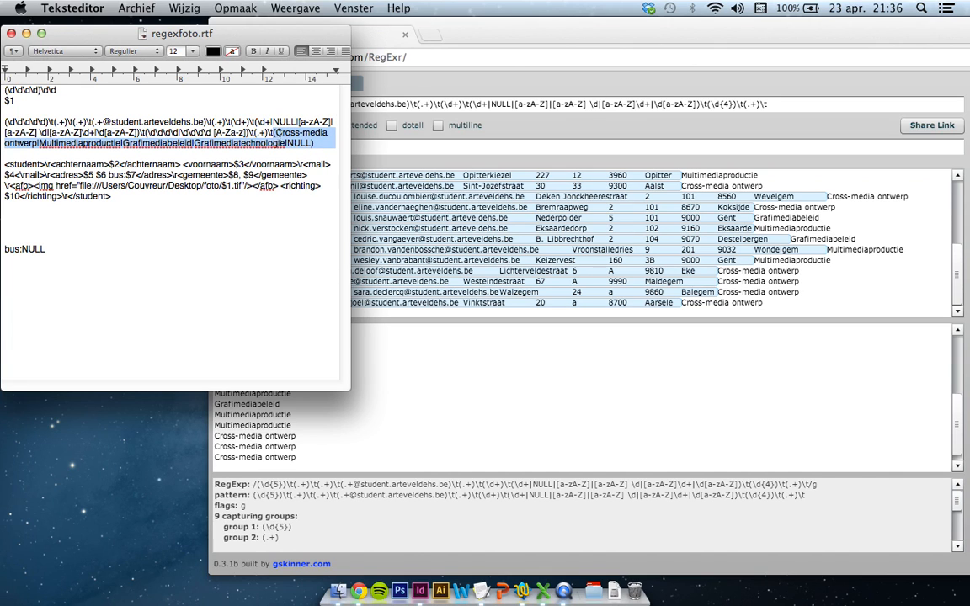
{"action": "left_click", "coordinate": [785, 104]}
{"action": "left_click", "coordinate": [786, 103]}
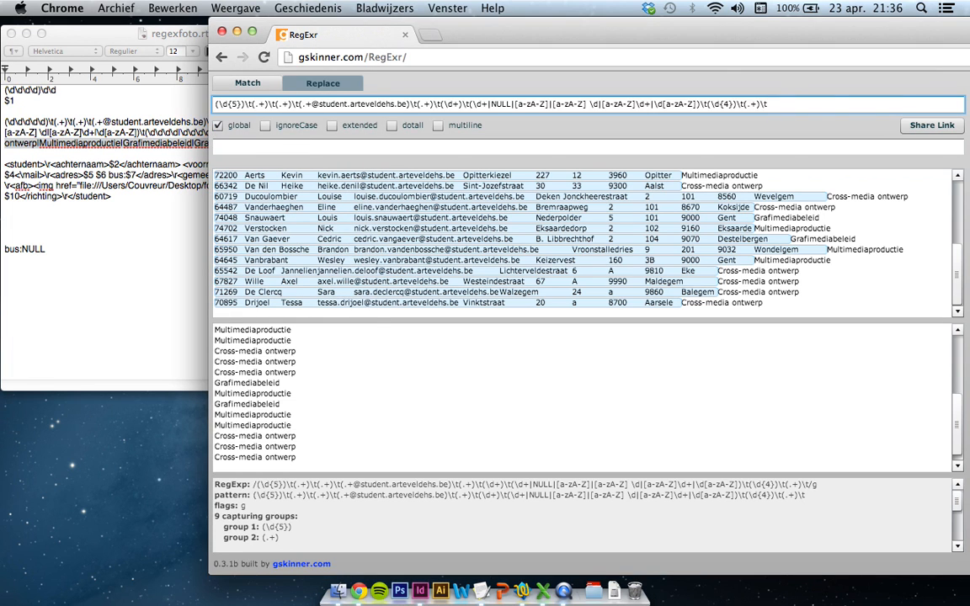
{"action": "type", "text": "(Cross-media ontwerp|Multimediaproductie|Grafimediabeleid|Grafimediatechnologie|NULL)"}
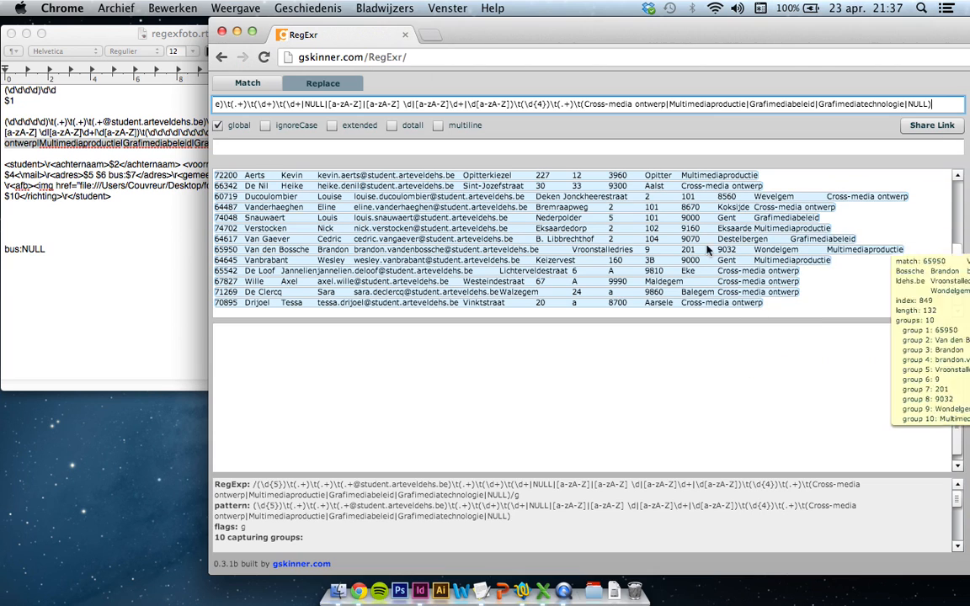
Start the replacement string with the opening student tag and a line break: <student>\r
{"action": "left_click", "coordinate": [306, 147]}
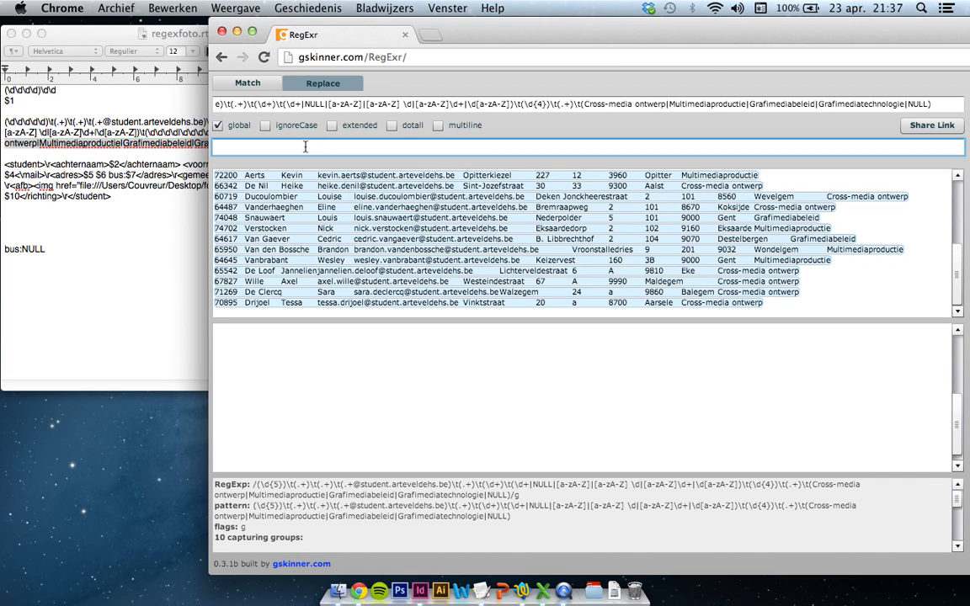
{"action": "type", "text": "<stud"}
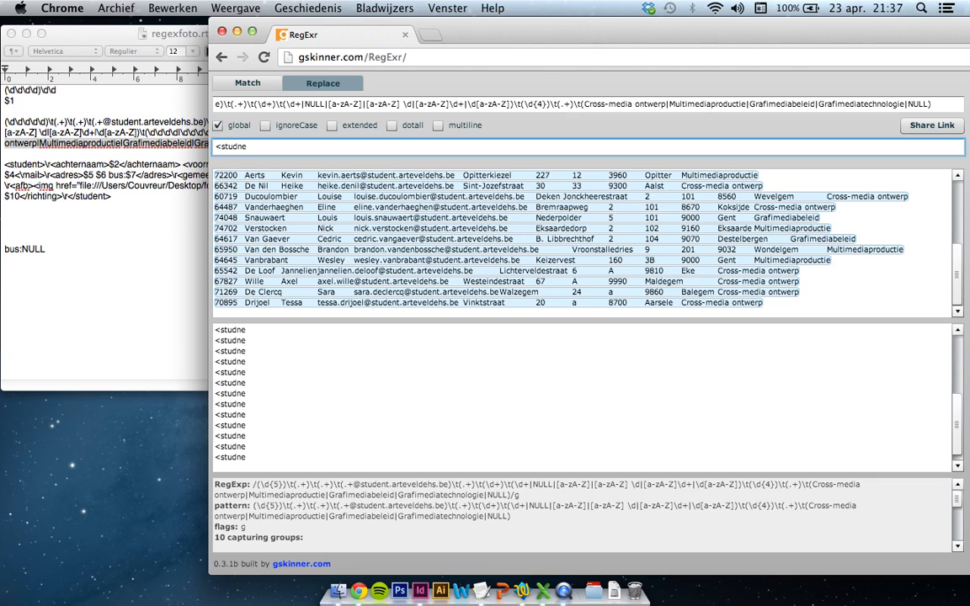
{"action": "type", "text": "ent"}
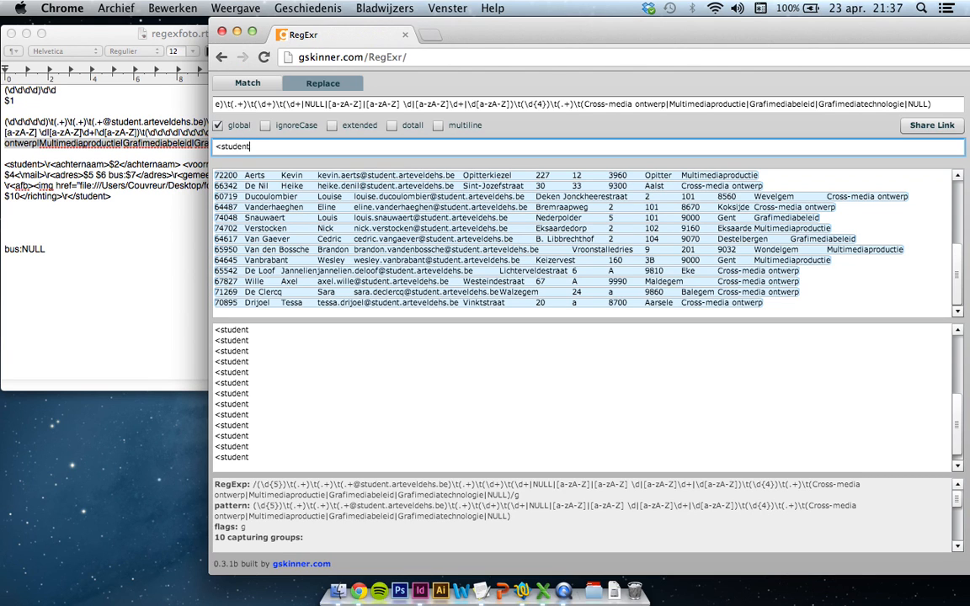
{"action": "type", "text": ">"}
{"action": "type", "text": "\\r"}
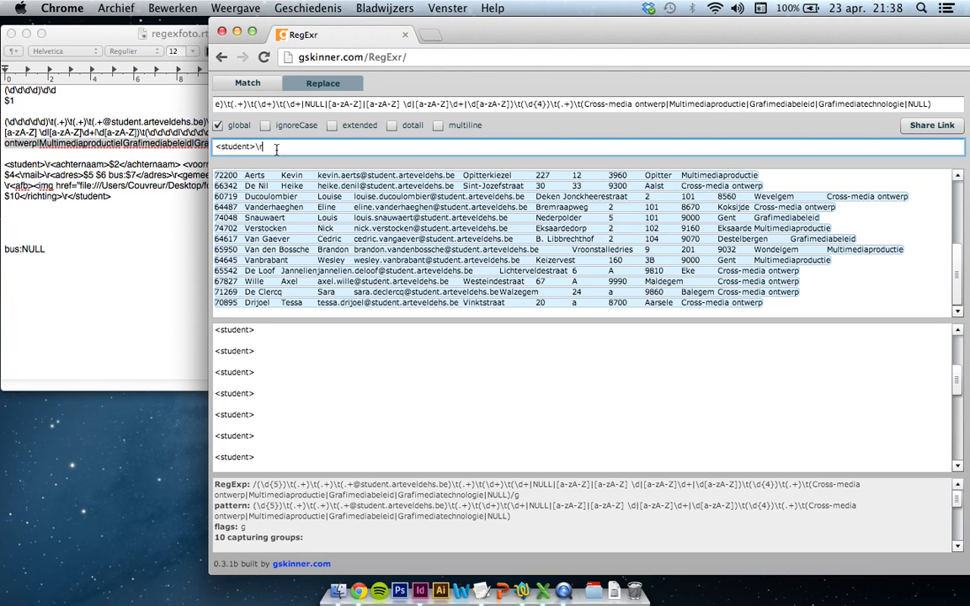
Add the name element combining surname and first name, plus a line break, to the replacement string: <name>$2 $3</name>\r
{"action": "type", "text": "<name>$"}
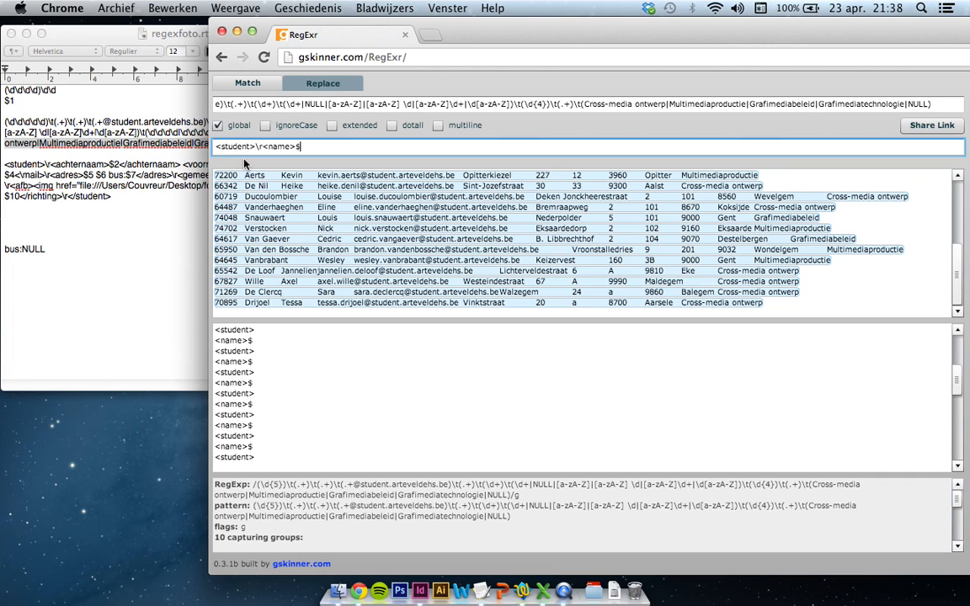
{"action": "mouse_move", "coordinate": [248, 176]}
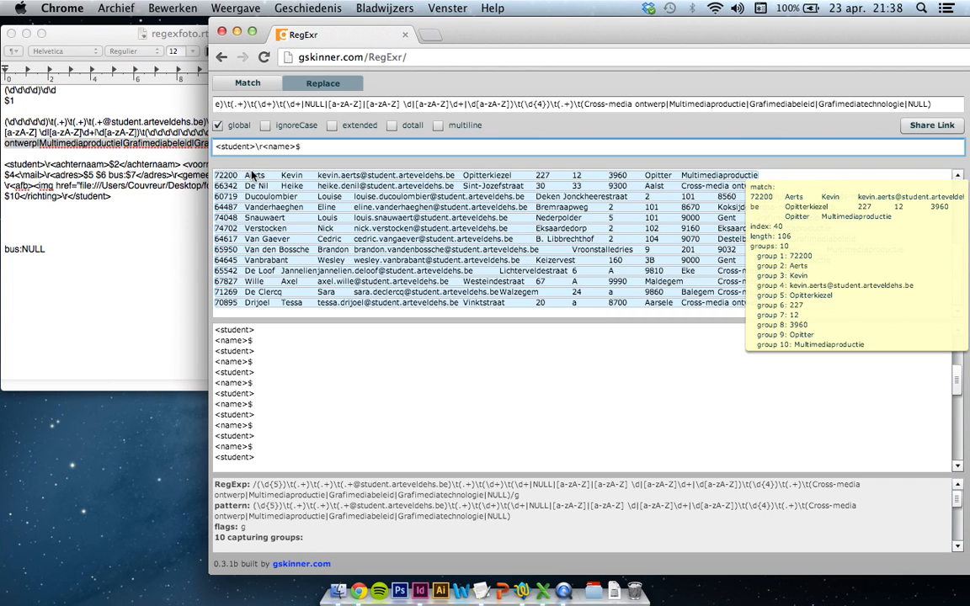
{"action": "type", "text": "2"}
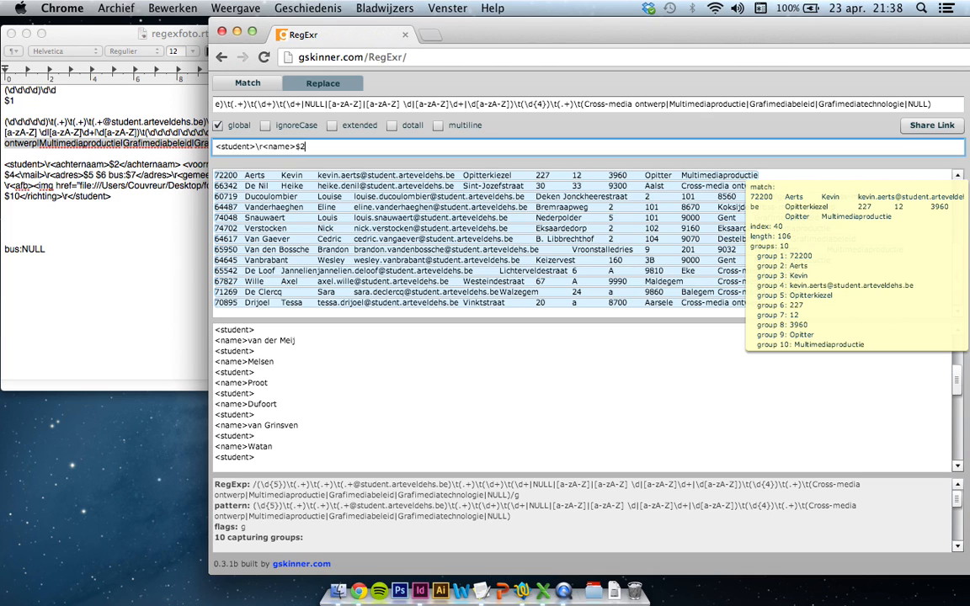
{"action": "type", "text": " $3"}
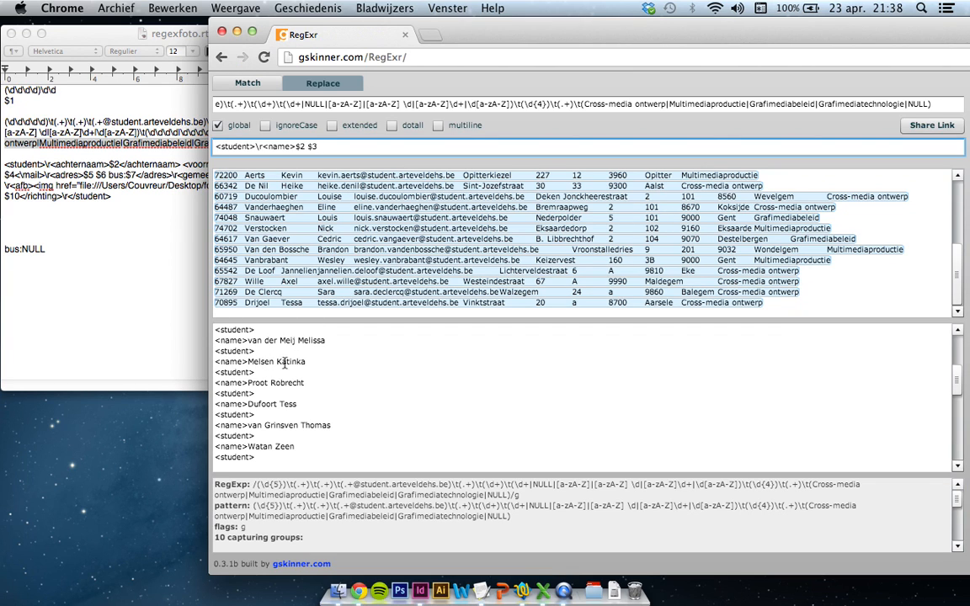
{"action": "type", "text": "<"}
{"action": "type", "text": "/nam>"}
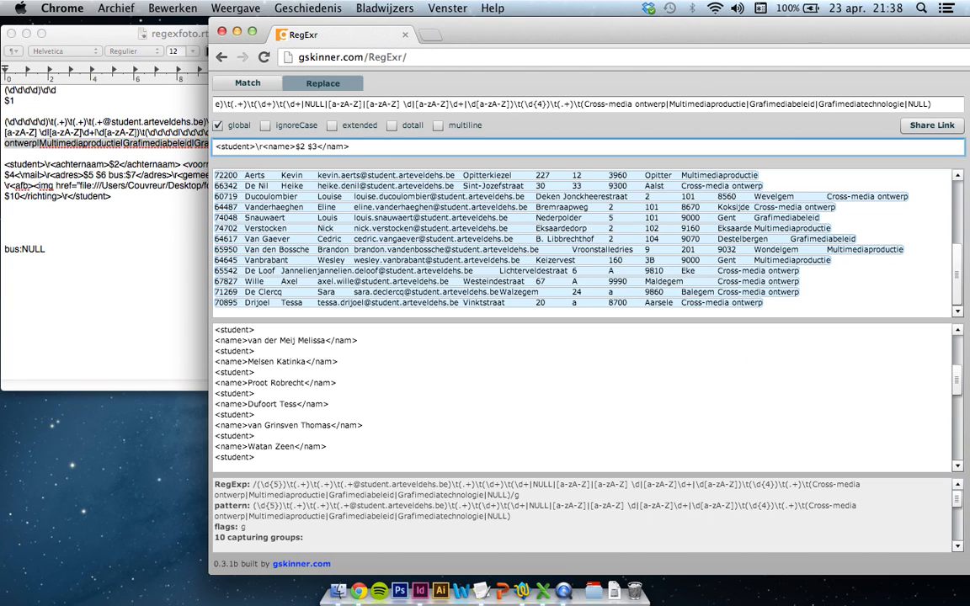
{"action": "key", "text": "BackSpace"}
{"action": "type", "text": "e>"}
{"action": "type", "text": "\\r"}
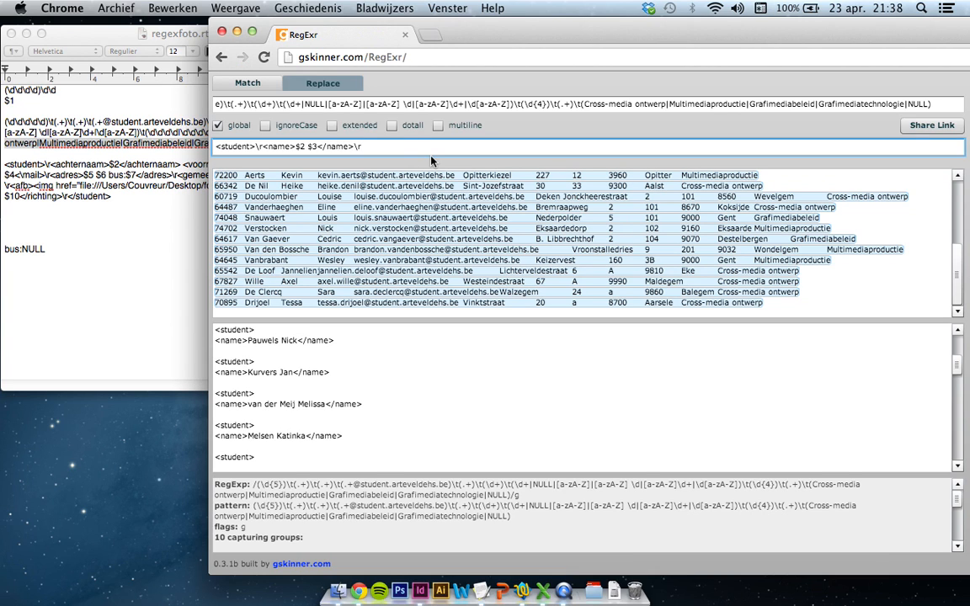
Add the e-mail element and a line break to the replacement string: <mail>$4</mail>\r
{"action": "type", "text": "<mail>"}
{"action": "type", "text": "$4"}
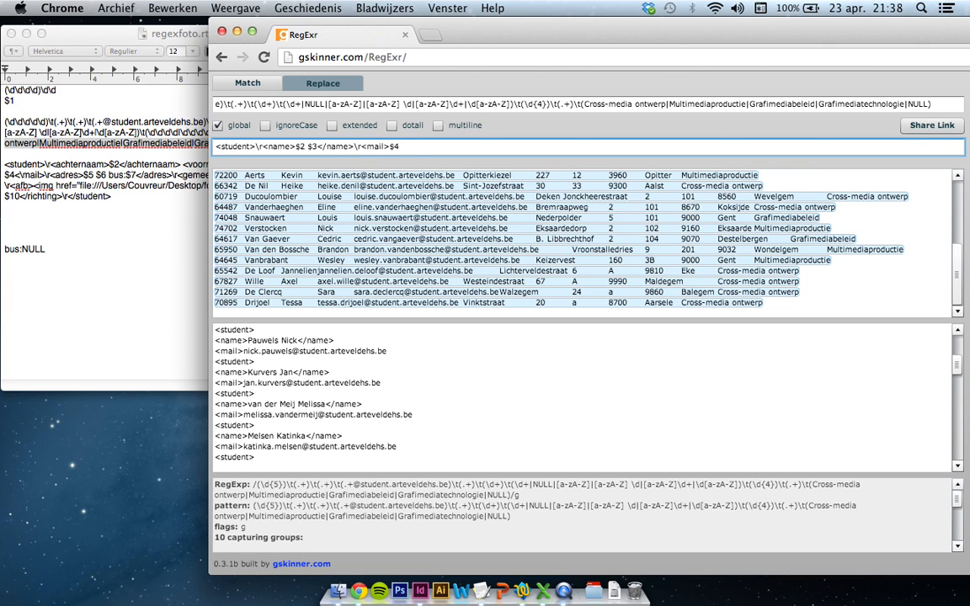
{"action": "type", "text": "</mail>\\r"}
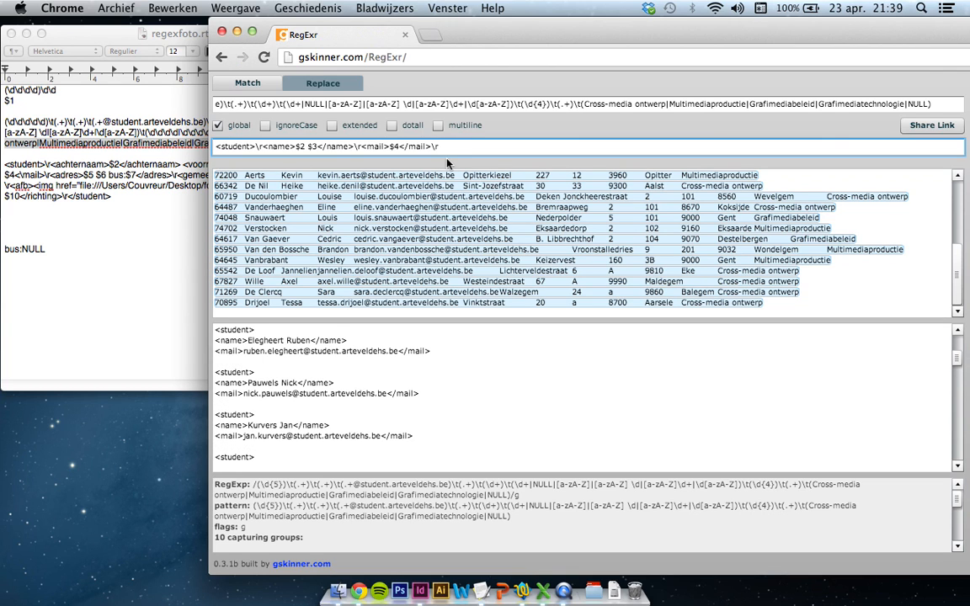
Add the address element with street, house number and box number to the replacement string: <adress>$5 $6 bus number:$7</adress>\r
{"action": "mouse_move", "coordinate": [539, 176]}
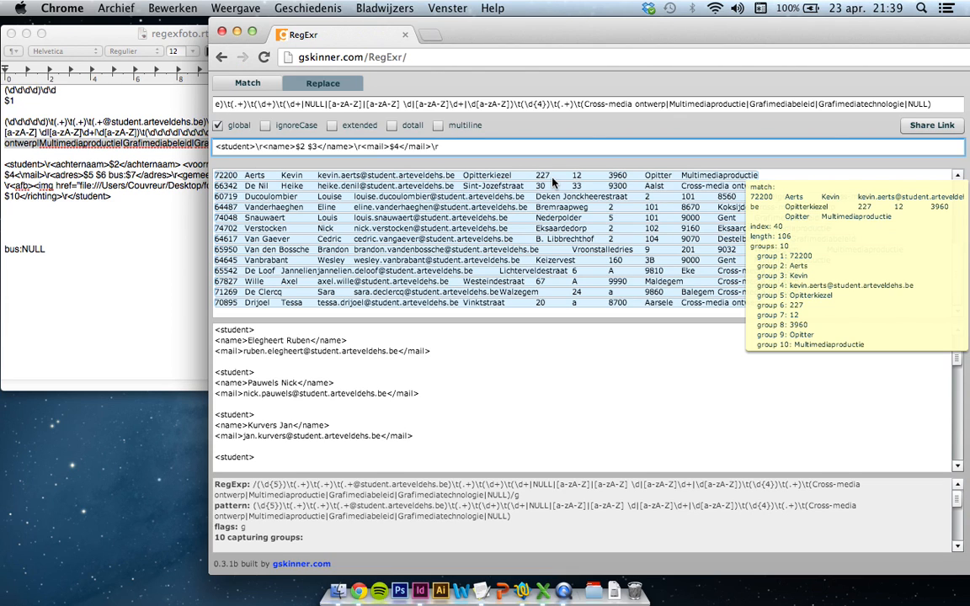
{"action": "type", "text": "<adress"}
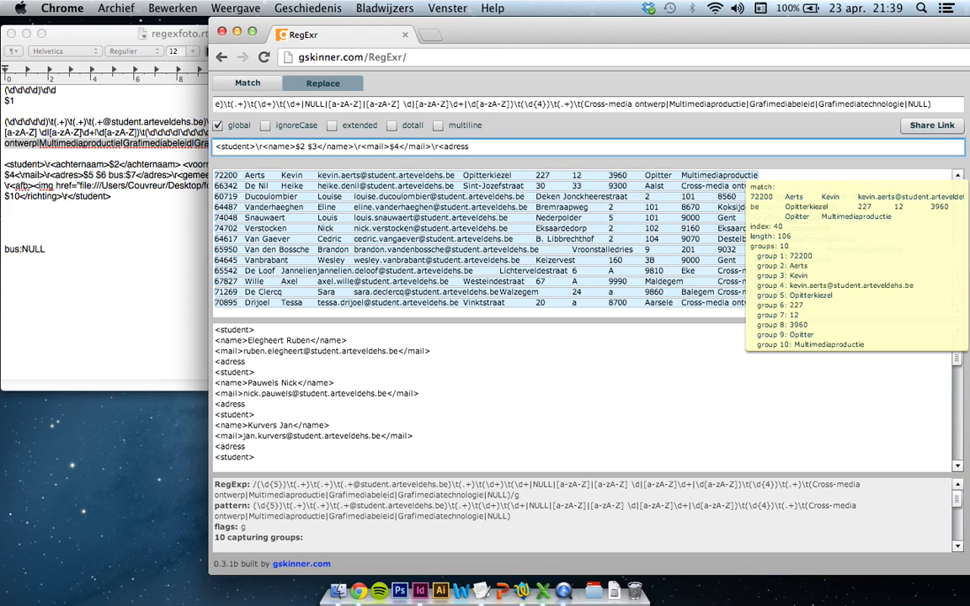
{"action": "type", "text": ">$5"}
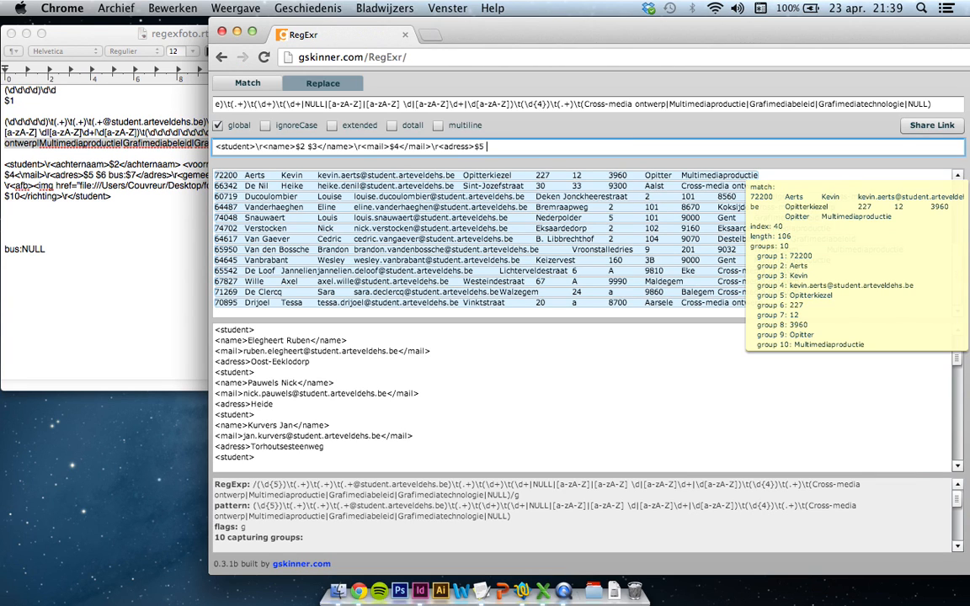
{"action": "type", "text": " $6 bus number:$"}
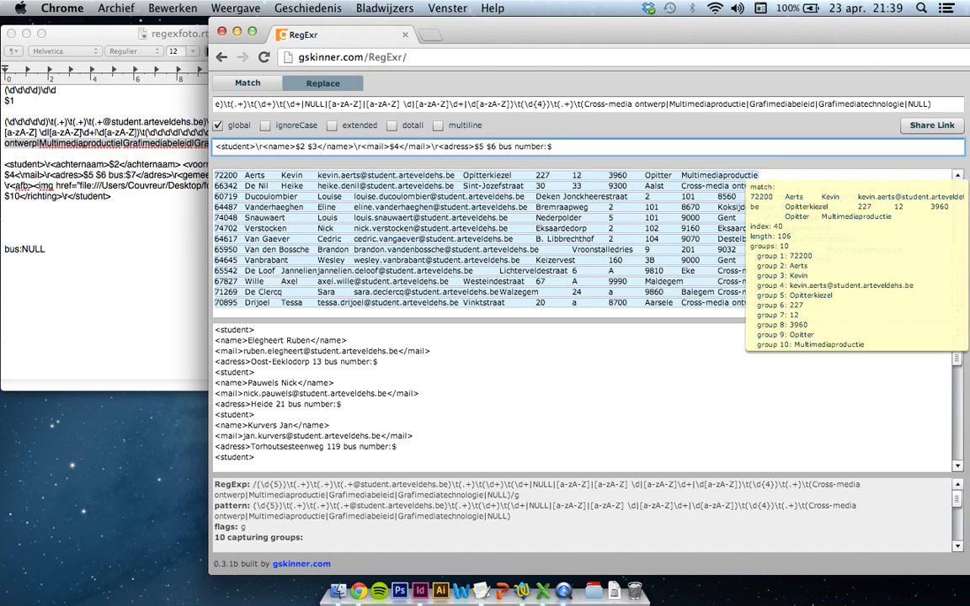
{"action": "type", "text": "7</adr"}
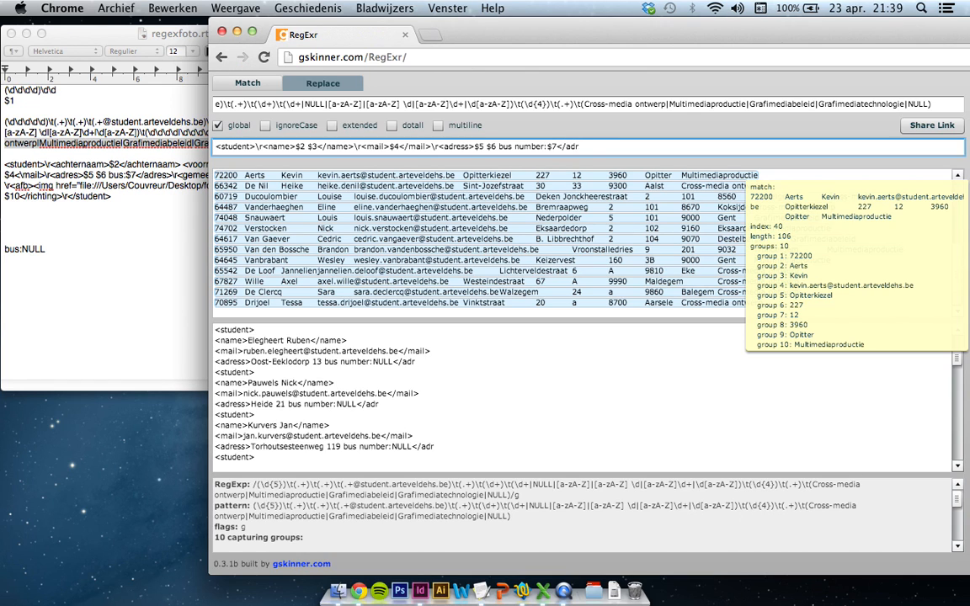
{"action": "type", "text": "ess>\\r"}
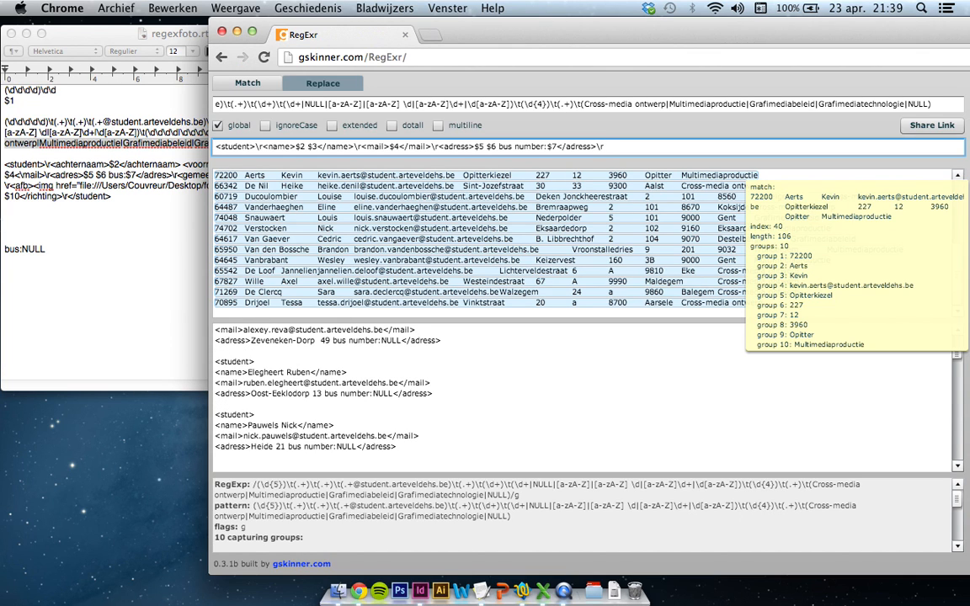
Add the town element with postal code and town, plus a line break, to the replacement string: <town>$8 $9</town>\r
{"action": "type", "text": "\r<town>"}
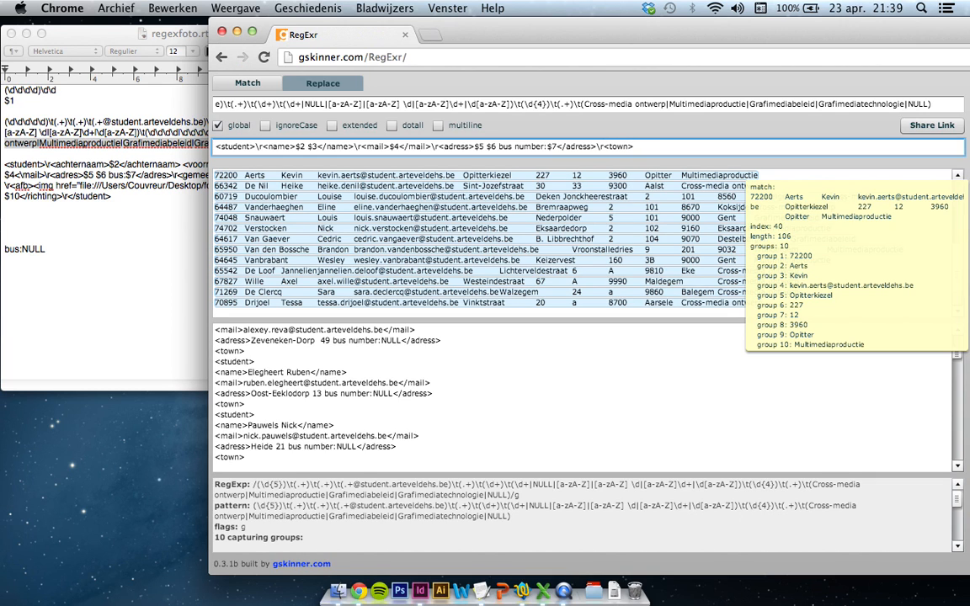
{"action": "type", "text": "$8 $"}
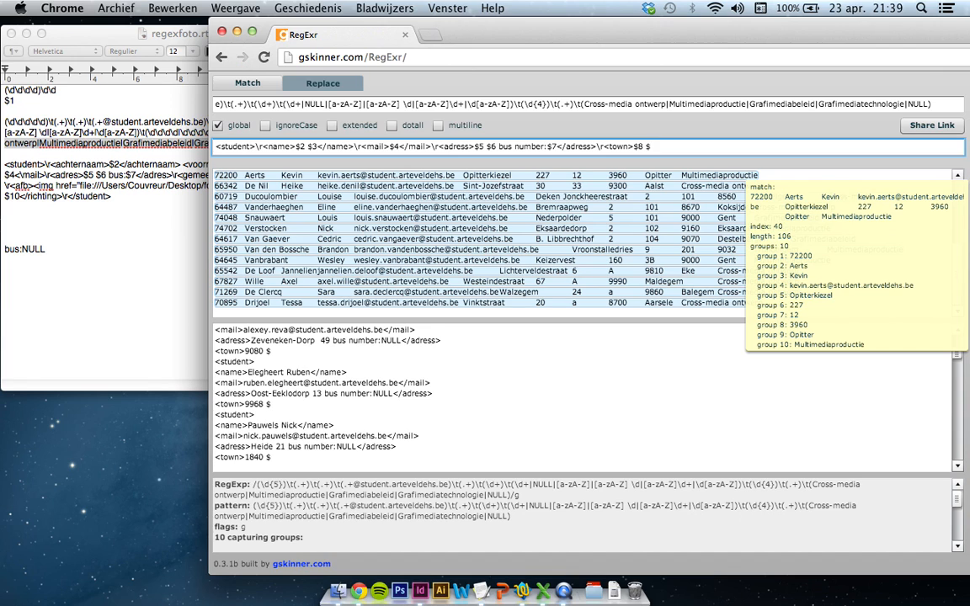
{"action": "type", "text": "9"}
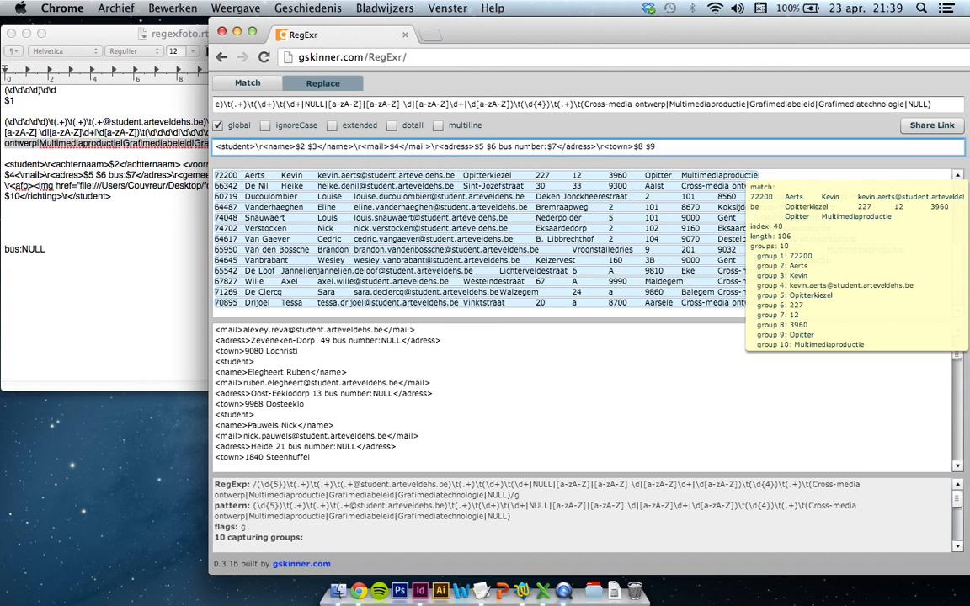
{"action": "type", "text": "</town"}
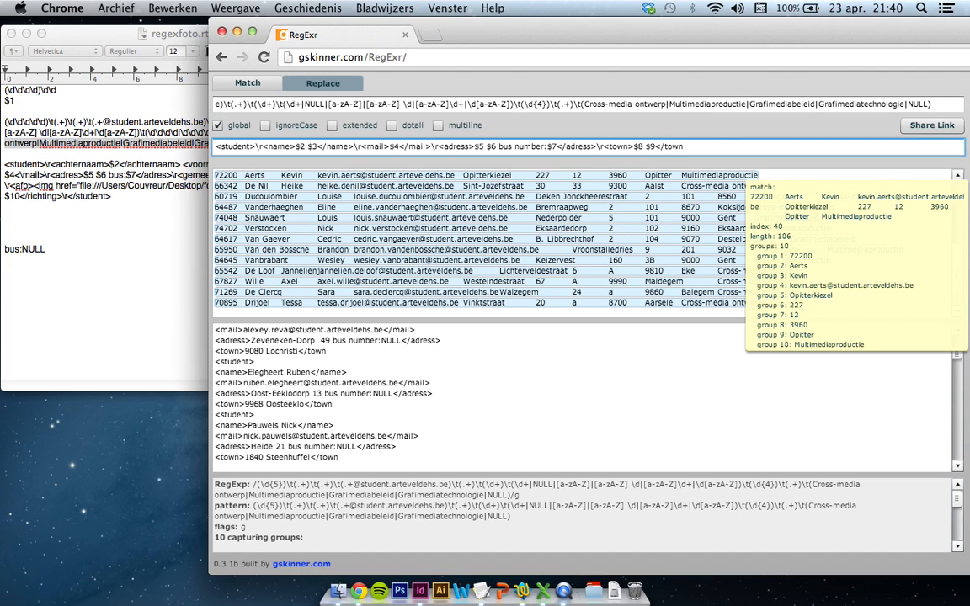
{"action": "type", "text": ">"}
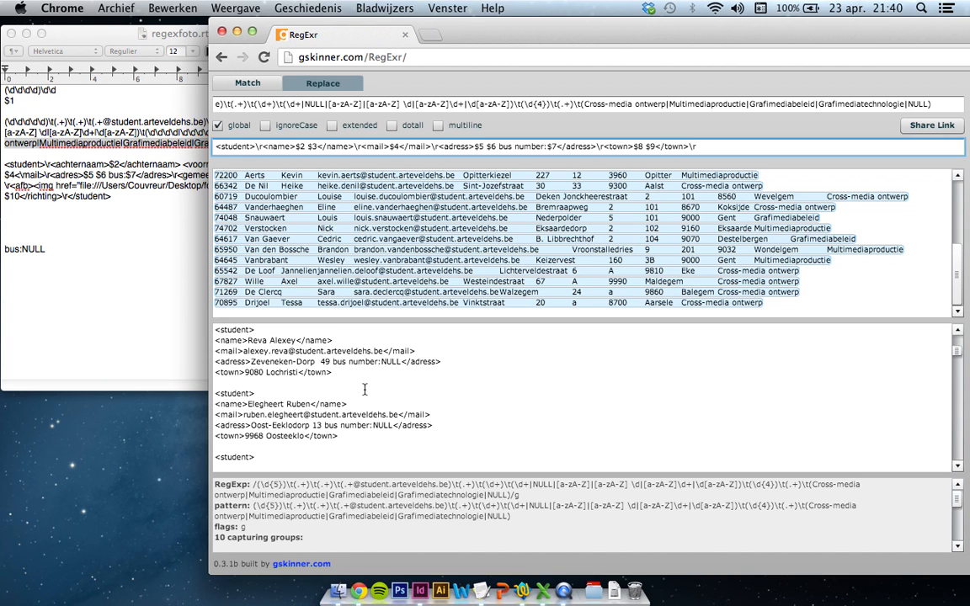
Copy the afb photo element, whose image link points to $1.tif, from the regexfoto.rtf notes to the end of the RegExr replacement string
{"action": "left_click", "coordinate": [82, 163]}
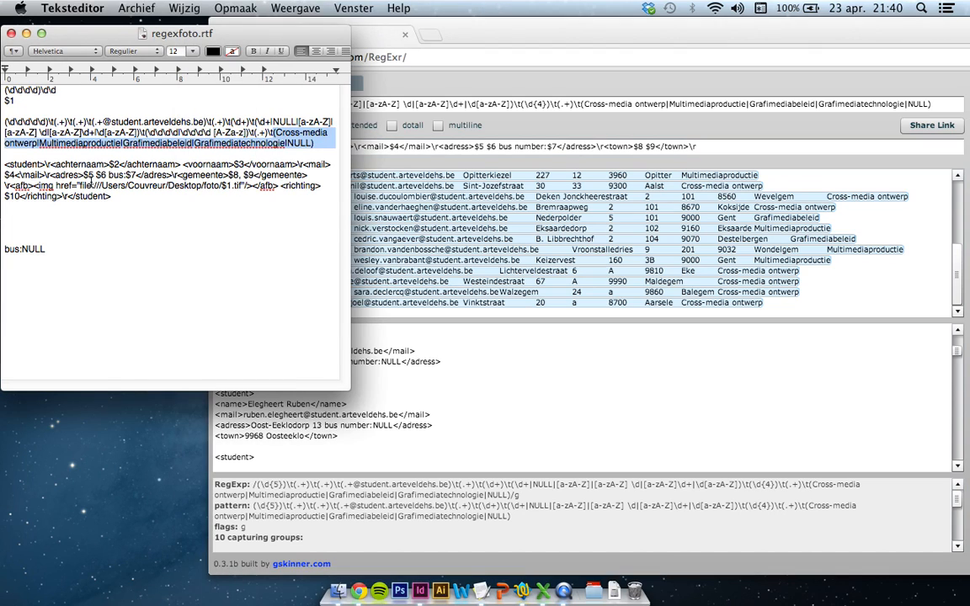
{"action": "left_click", "coordinate": [80, 166]}
{"action": "left_click_drag", "start_coordinate": [39, 186], "coordinate": [73, 185]}
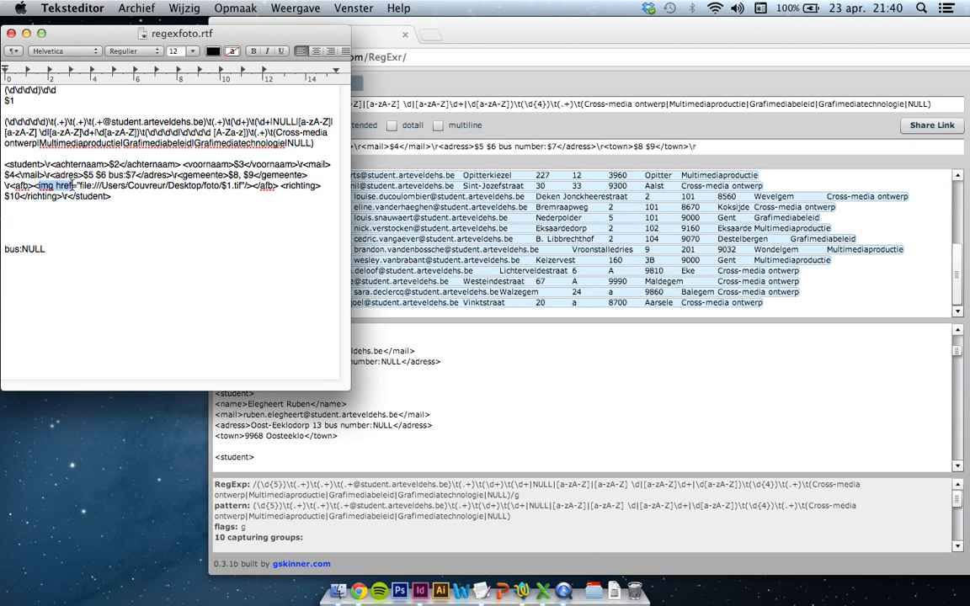
{"action": "left_click_drag", "start_coordinate": [10, 185], "coordinate": [279, 190]}
{"action": "key", "text": "super+c"}
{"action": "left_click", "coordinate": [648, 142]}
{"action": "left_click", "coordinate": [717, 146]}
{"action": "key", "text": "super+v"}
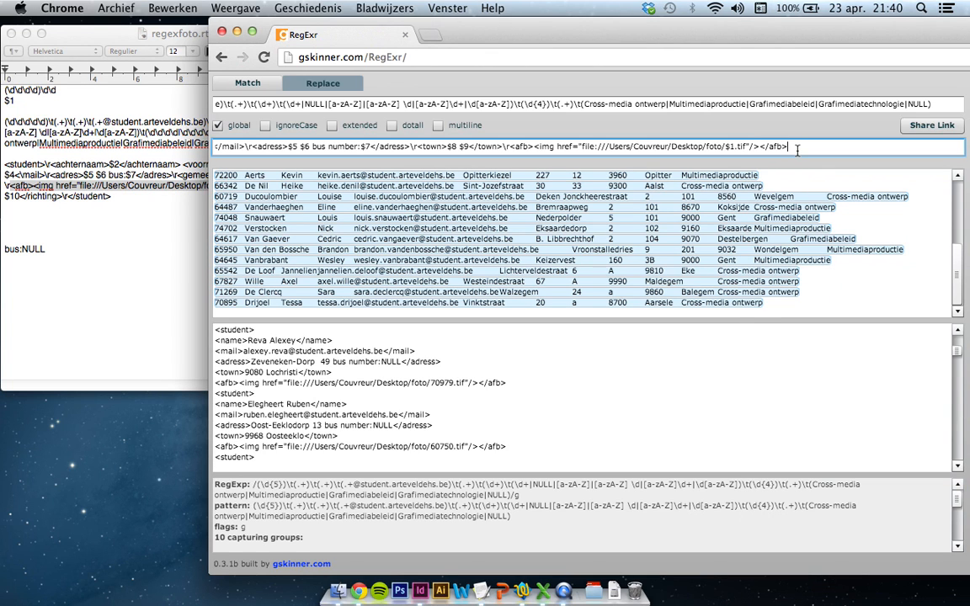
Append a tab, the course element and a line break to the replacement string: \t<course>$10</course>\r
{"action": "type", "text": "<course>"}
{"action": "key", "text": "BackSpace"}
{"action": "key", "text": "BackSpace"}
{"action": "key", "text": "BackSpace"}
{"action": "key", "text": "BackSpace"}
{"action": "key", "text": "BackSpace"}
{"action": "key", "text": "BackSpace"}
{"action": "key", "text": "BackSpace"}
{"action": "key", "text": "BackSpace"}
{"action": "type", "text": "<course>$10"}
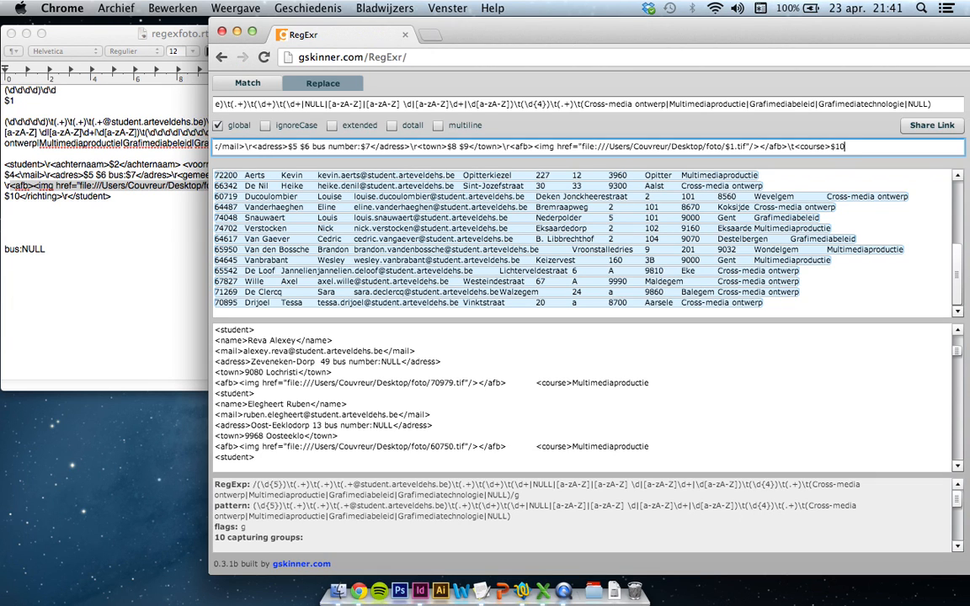
{"action": "type", "text": "</course>\\r"}
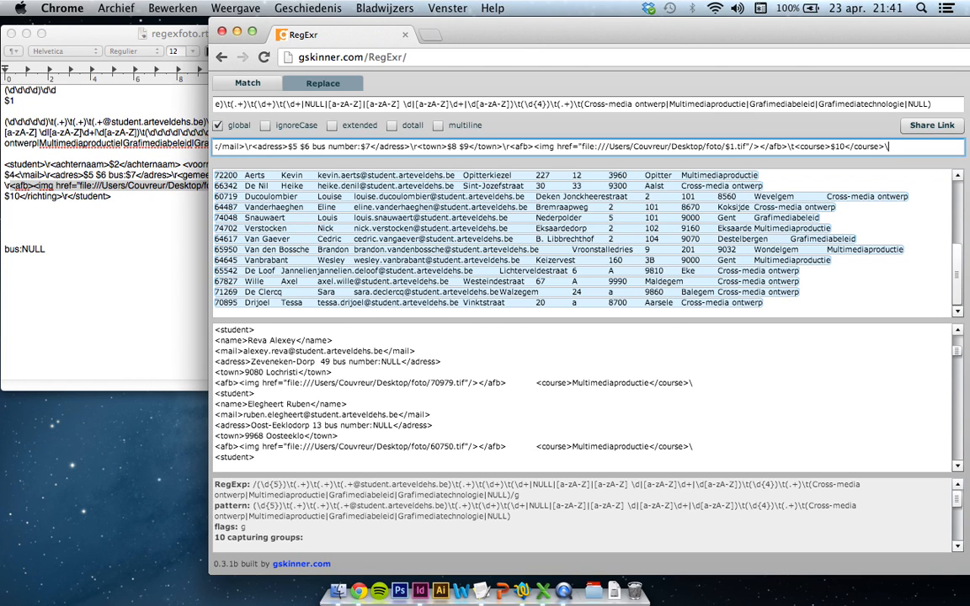
Close each record by appending </student> to the end of the replacement string
{"action": "type", "text": "<"}
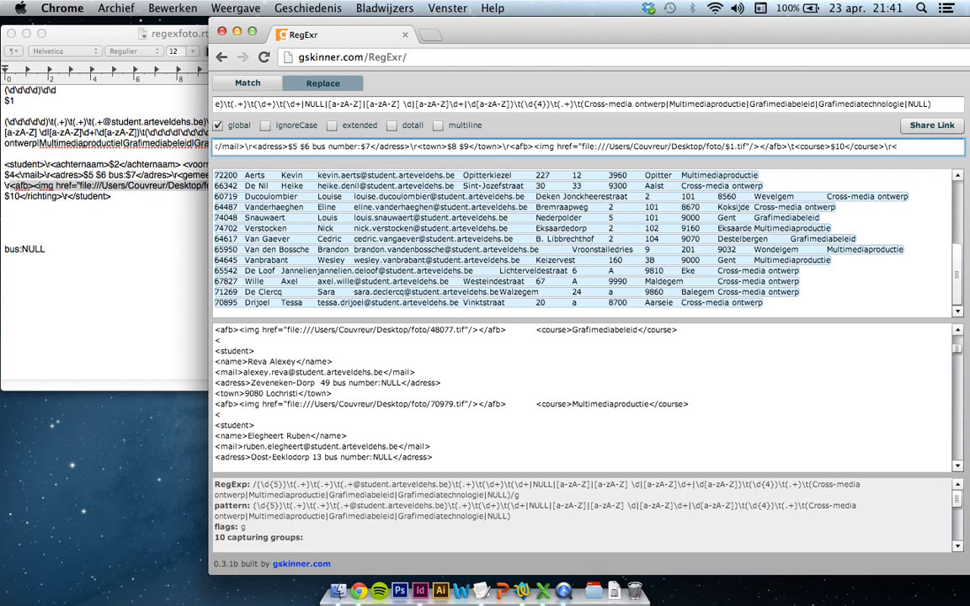
{"action": "type", "text": "/student"}
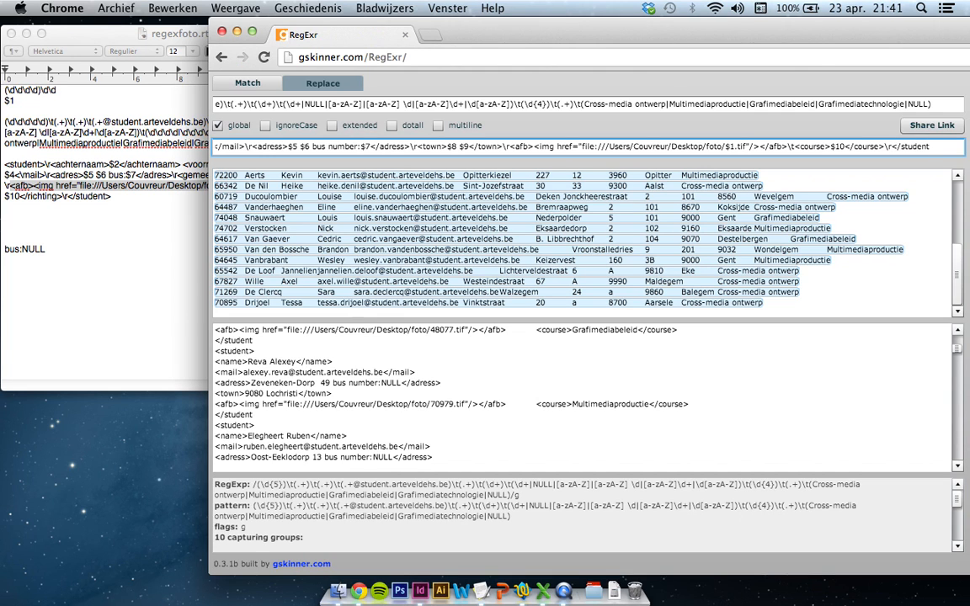
{"action": "type", "text": ">"}
Copy the whole RegExr replacement result and paste it over all the text of students20.txt in TextWrangler
{"action": "left_click", "coordinate": [289, 382]}
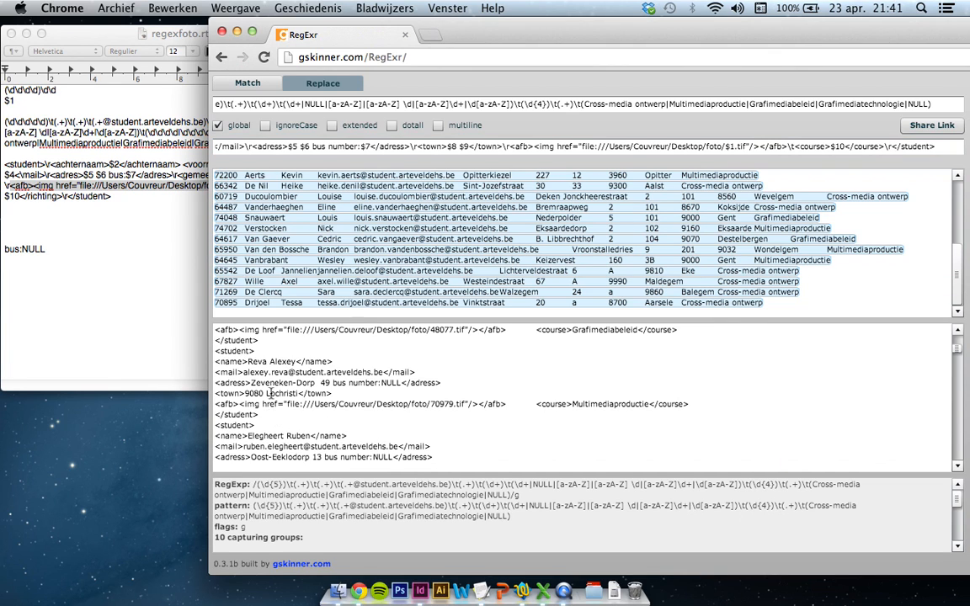
{"action": "key", "text": "super+a"}
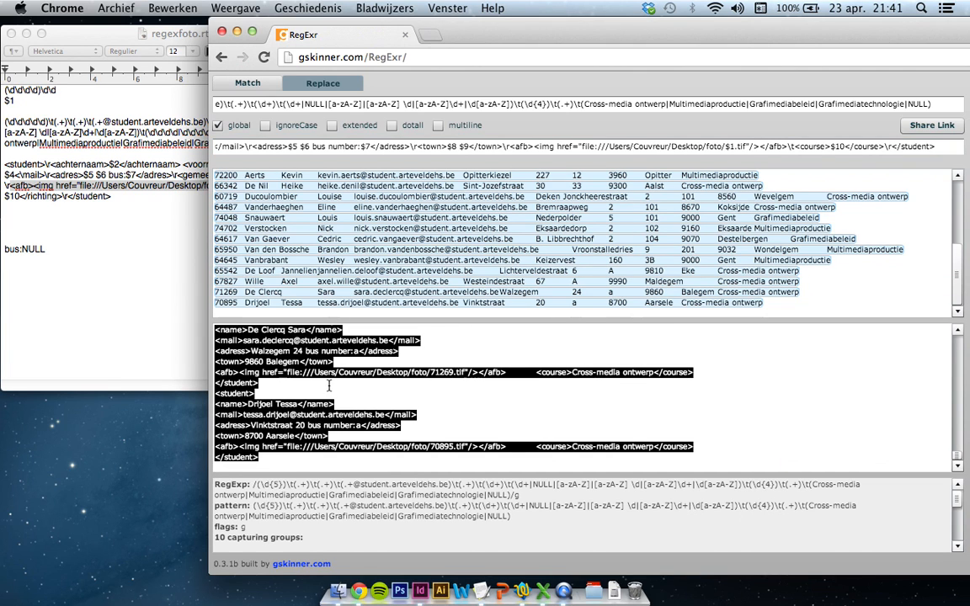
{"action": "left_click", "coordinate": [523, 589]}
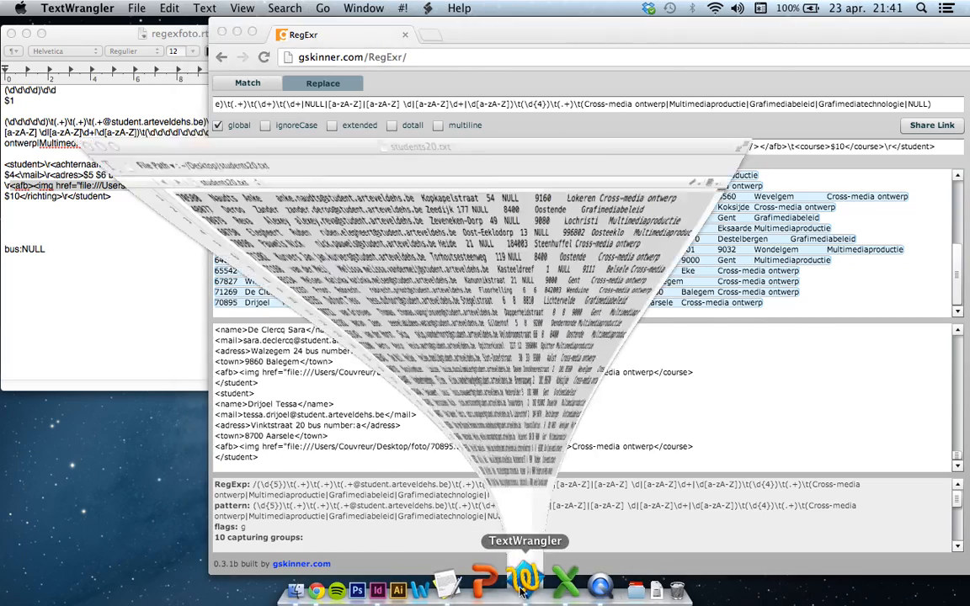
{"action": "left_click", "coordinate": [366, 481]}
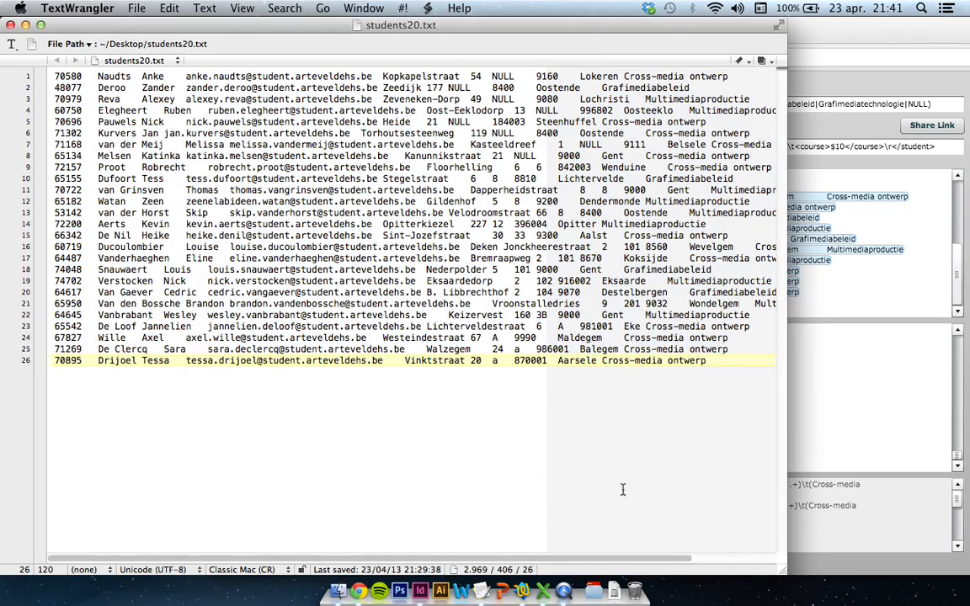
{"action": "key", "text": "super+a"}
{"action": "right_click", "coordinate": [256, 164]}
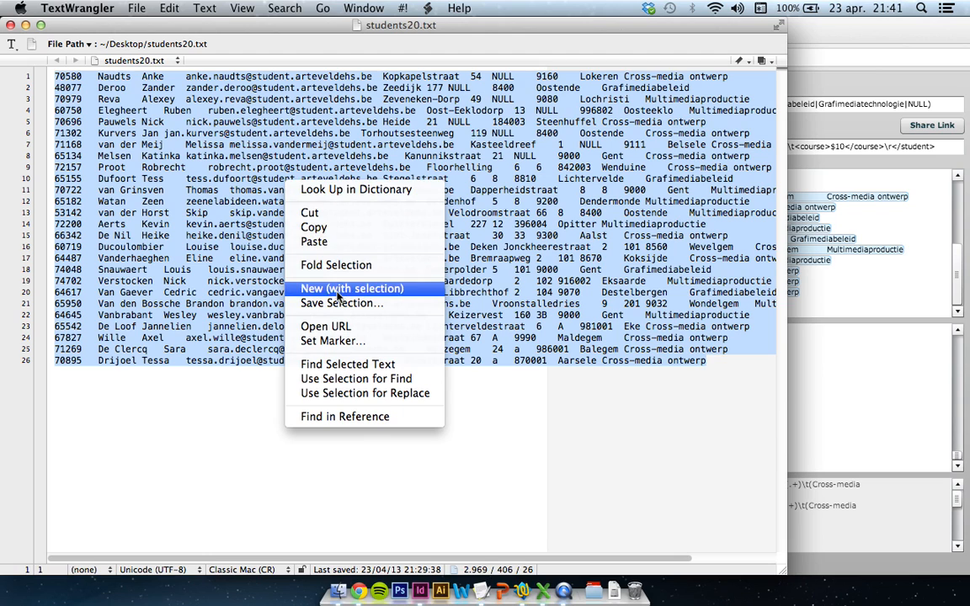
{"action": "left_click", "coordinate": [300, 212]}
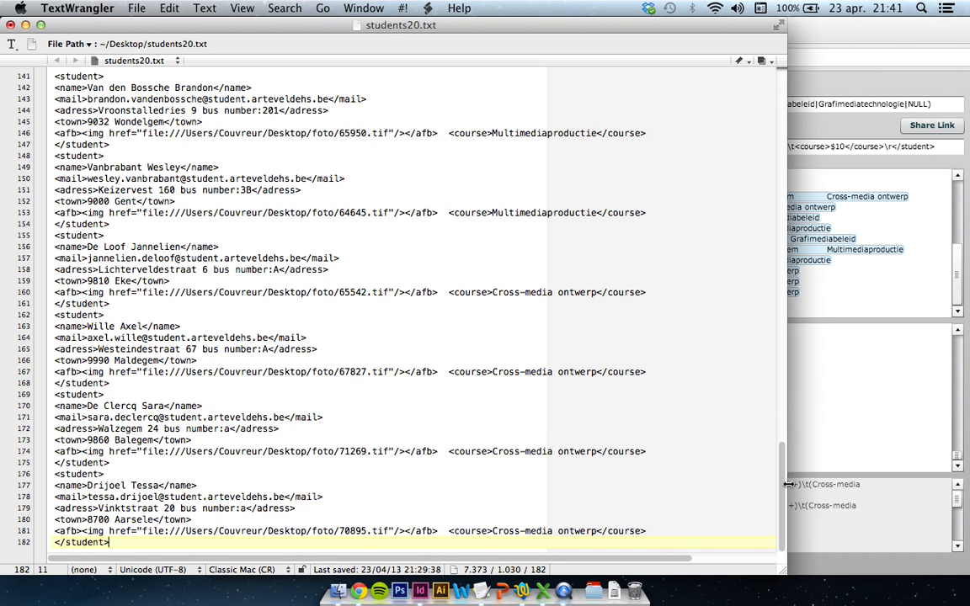
Insert a new first line containing the opening root tag <students> above the first student record
{"action": "key", "text": "Home"}
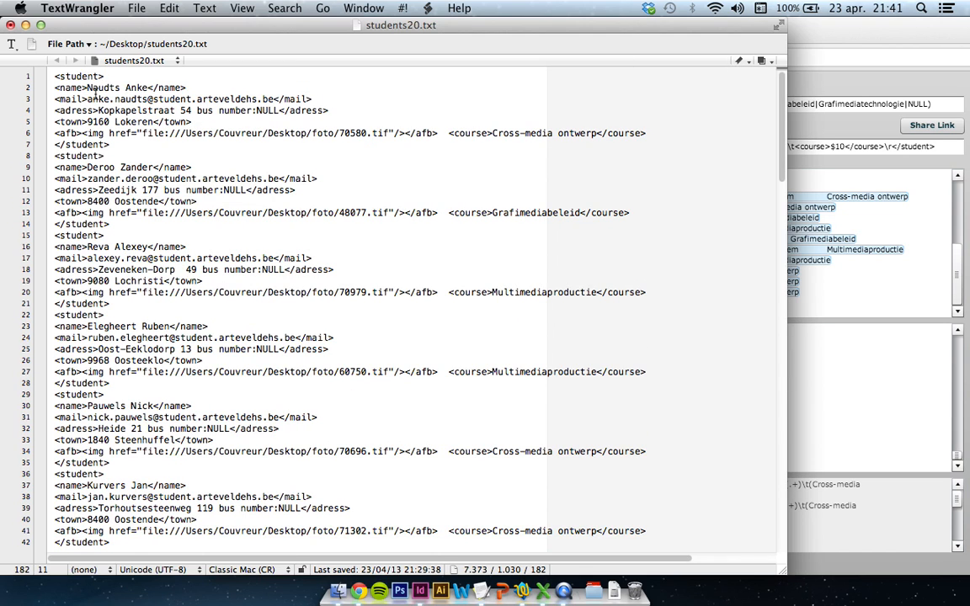
{"action": "left_click", "coordinate": [54, 77]}
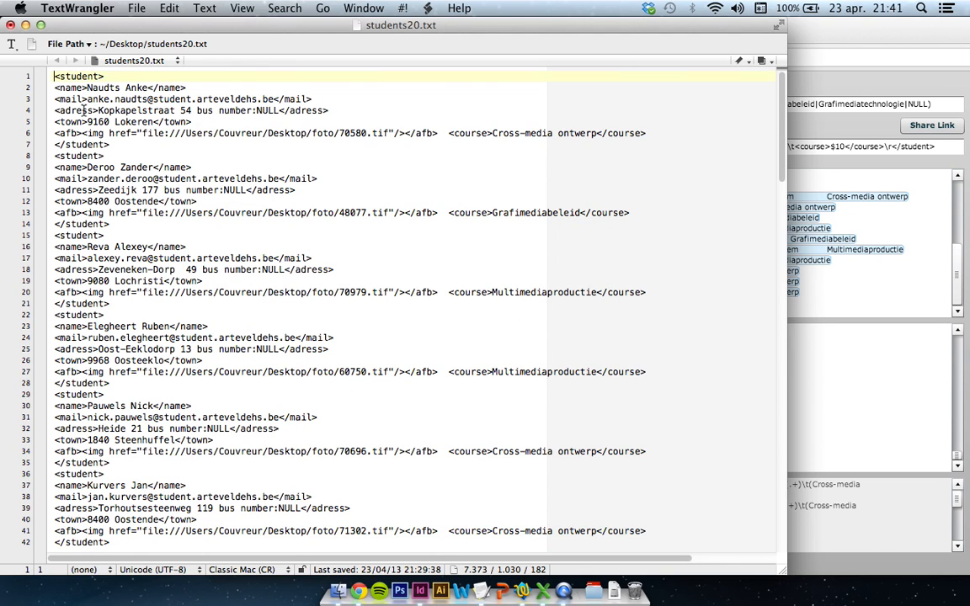
{"action": "key", "text": "Return"}
{"action": "key", "text": "Up"}
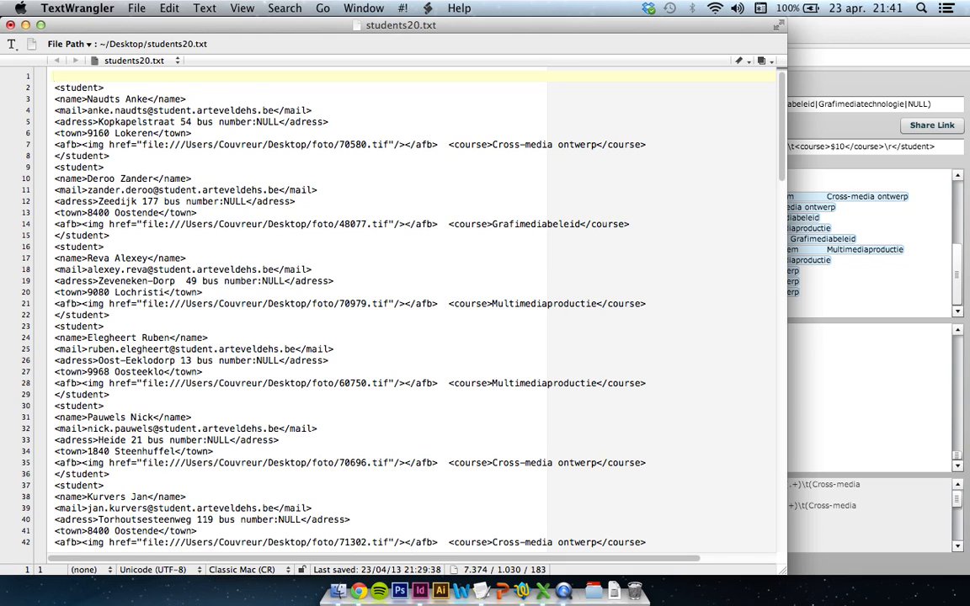
{"action": "type", "text": "<students>"}
Add the closing root tag </students> on a new line after the last student record
{"action": "left_click_drag", "start_coordinate": [785, 116], "coordinate": [800, 478]}
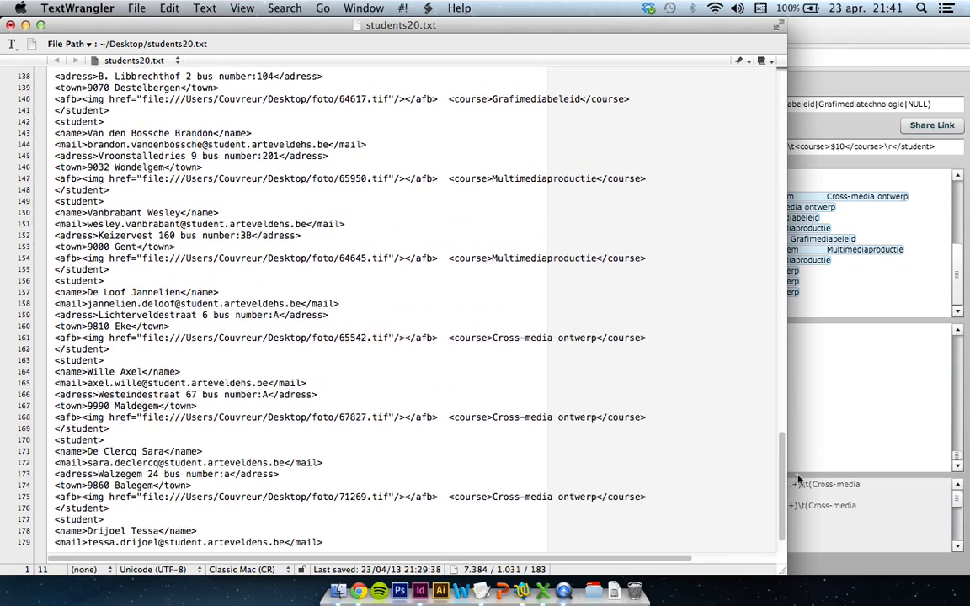
{"action": "scroll", "coordinate": [721, 471], "scroll_direction": "down", "scroll_amount": 2}
{"action": "left_click", "coordinate": [109, 542]}
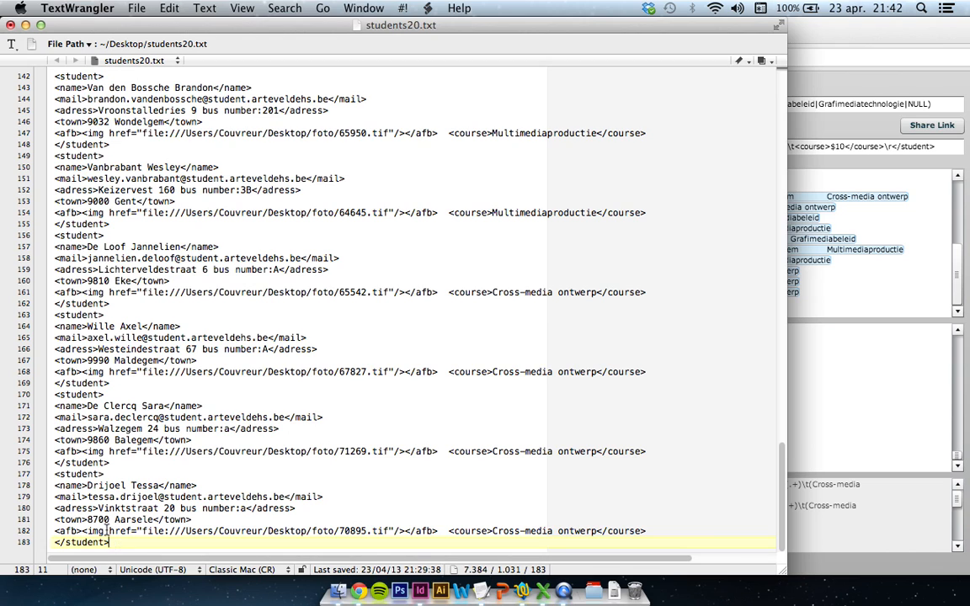
{"action": "key", "text": "Return"}
{"action": "type", "text": "</students>"}
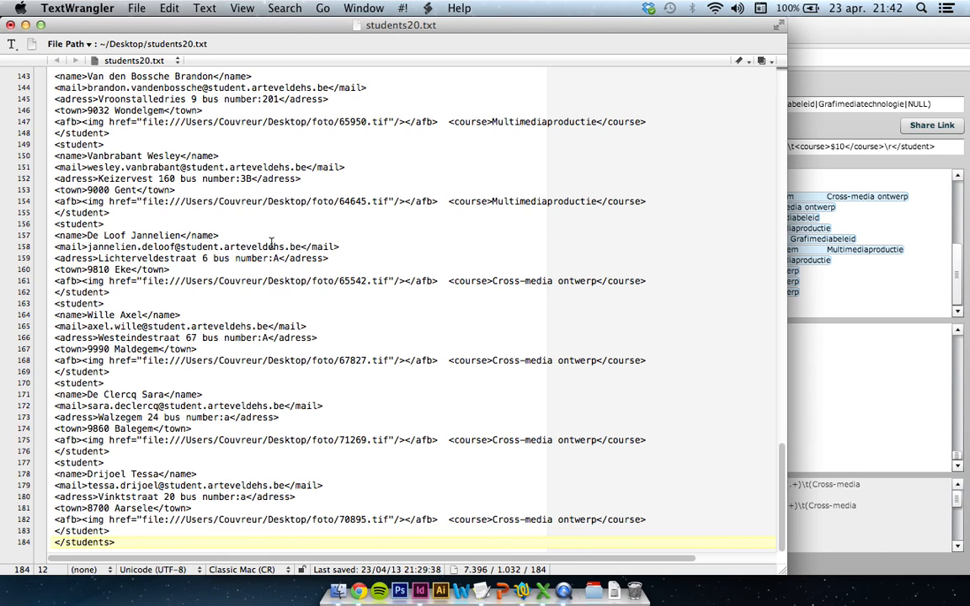
Save the document under the new name students20.xml on the desktop
{"action": "left_click", "coordinate": [132, 8]}
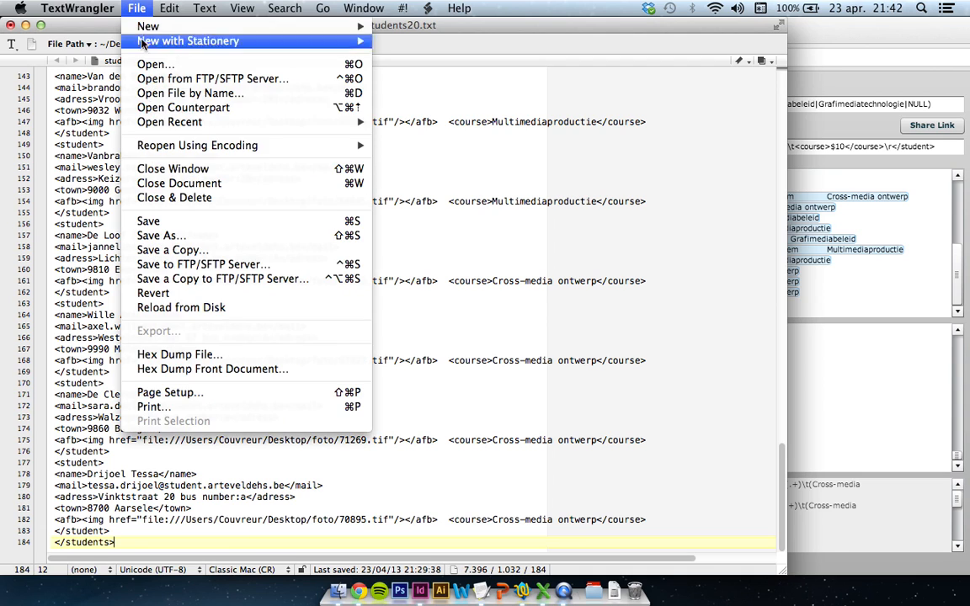
{"action": "left_click", "coordinate": [173, 239]}
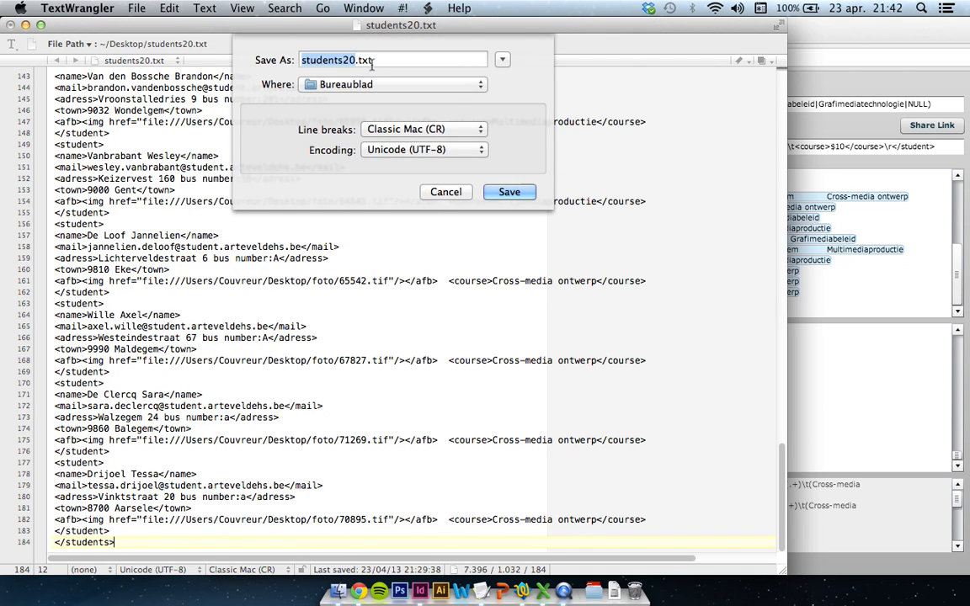
{"action": "left_click_drag", "start_coordinate": [362, 60], "coordinate": [378, 60]}
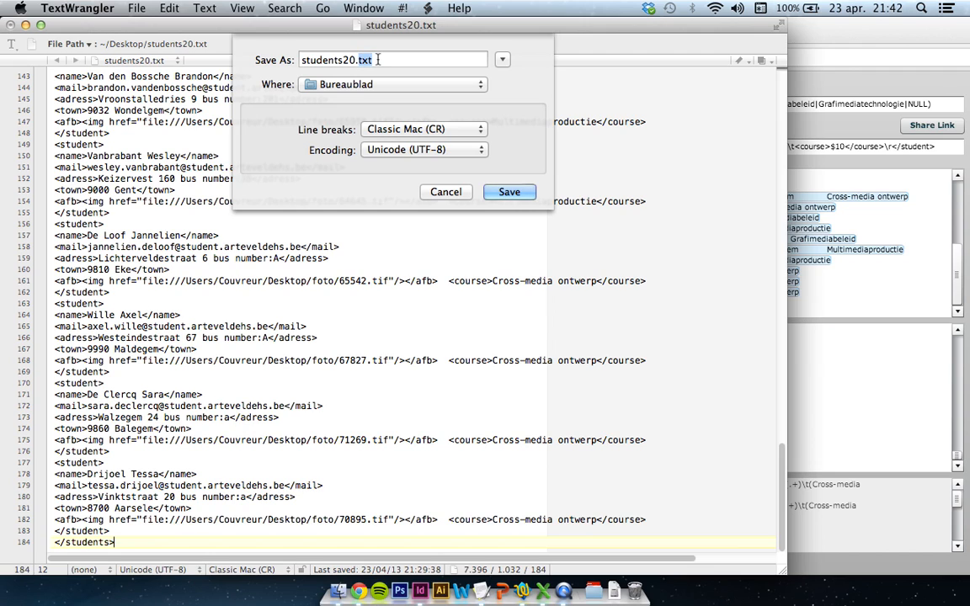
{"action": "type", "text": "xml"}
{"action": "left_click", "coordinate": [508, 193]}
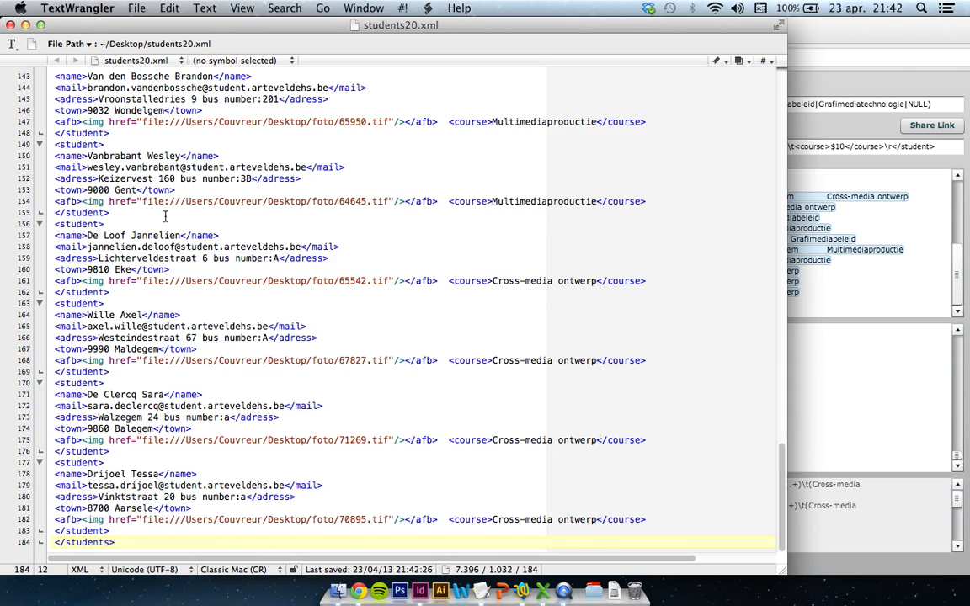
Minimize the XML file, browser and notes windows, and switch to InDesign
{"action": "left_click", "coordinate": [25, 24]}
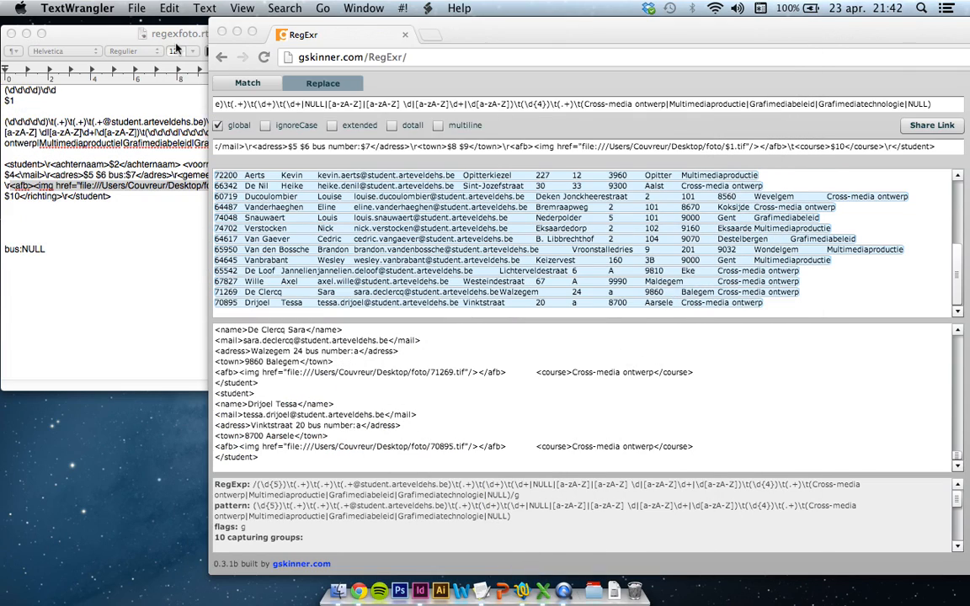
{"action": "left_click", "coordinate": [237, 32]}
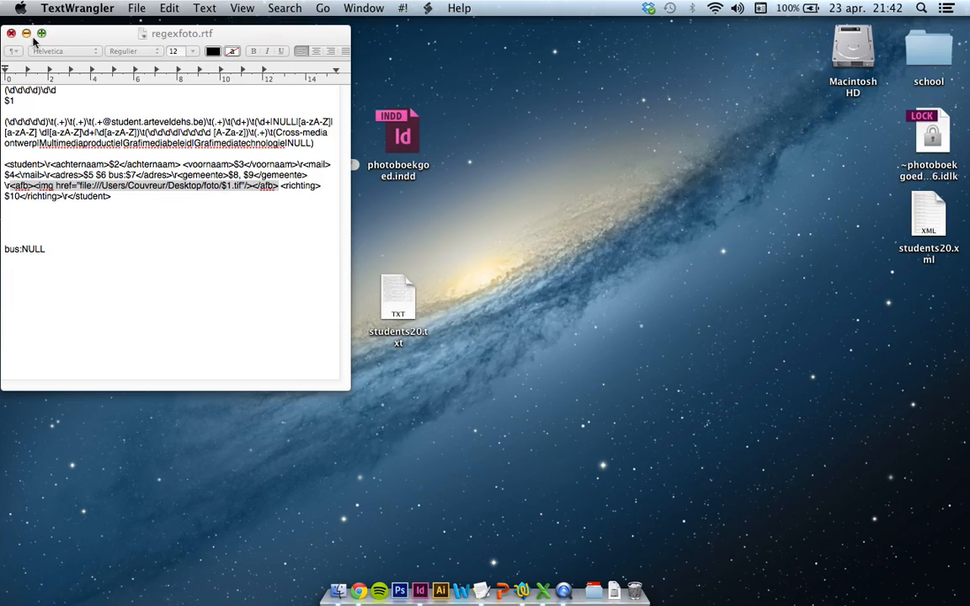
{"action": "left_click", "coordinate": [26, 34]}
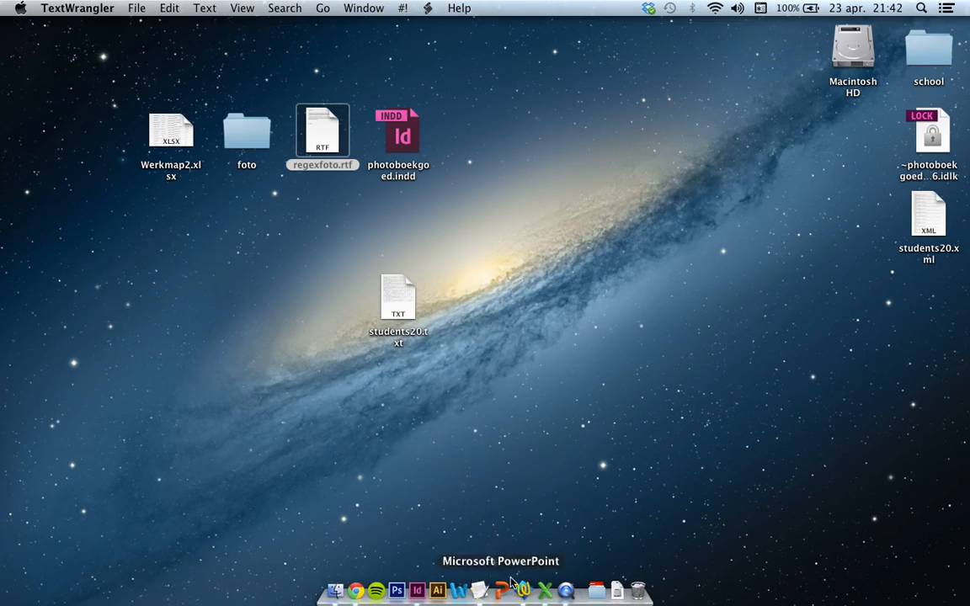
{"action": "left_click", "coordinate": [426, 585]}
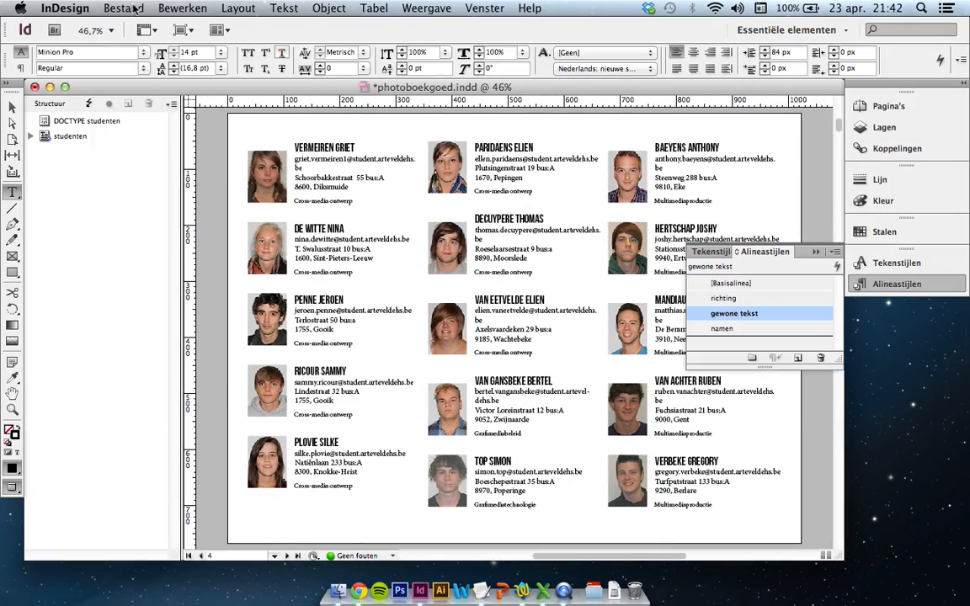
Create a new InDesign document with digital publication intent, iPad page size of 1024 × 768 px, and 3 columns
{"action": "left_click", "coordinate": [125, 8]}
{"action": "mouse_move", "coordinate": [133, 26]}
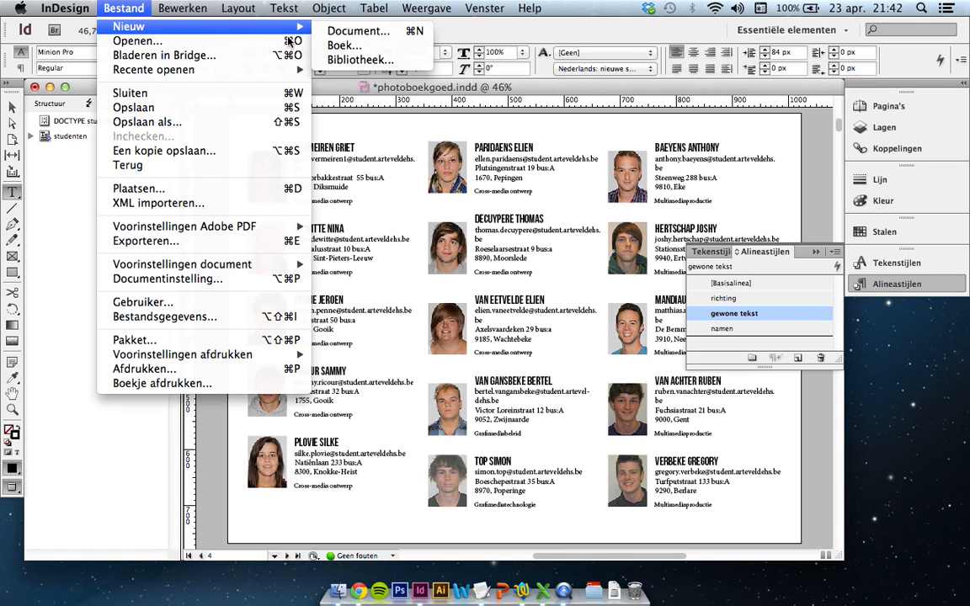
{"action": "left_click", "coordinate": [342, 26]}
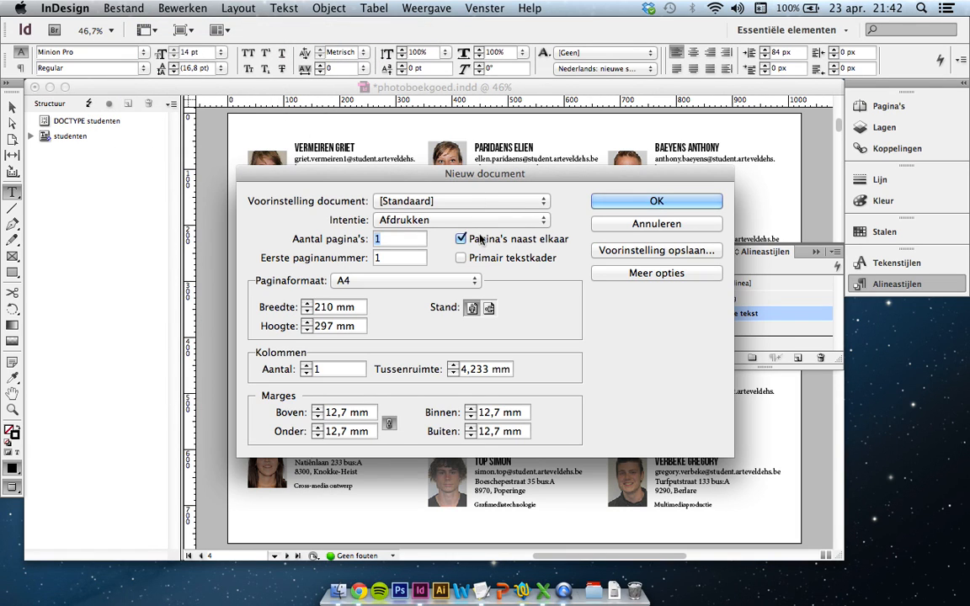
{"action": "left_click", "coordinate": [472, 220]}
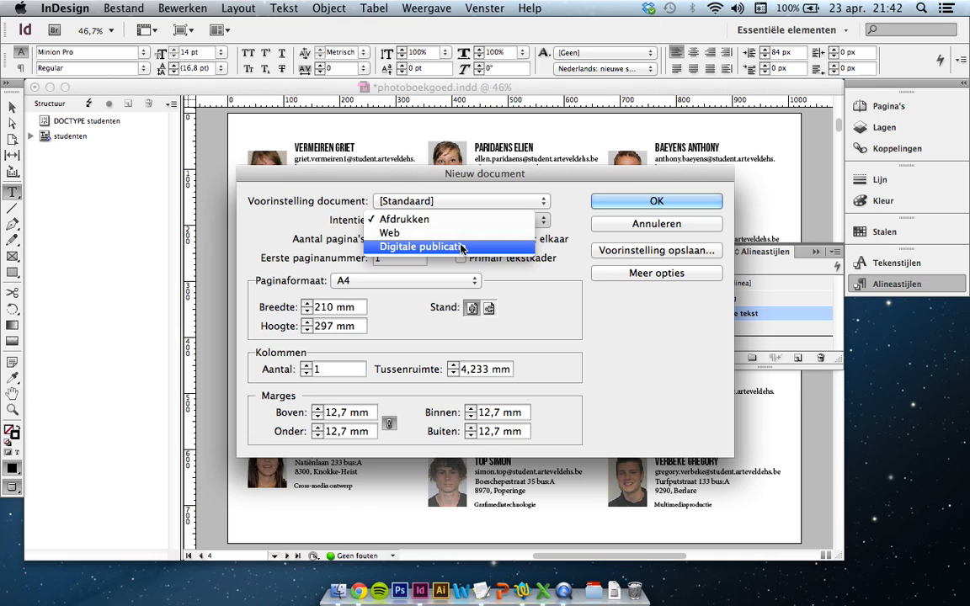
{"action": "left_click", "coordinate": [461, 247]}
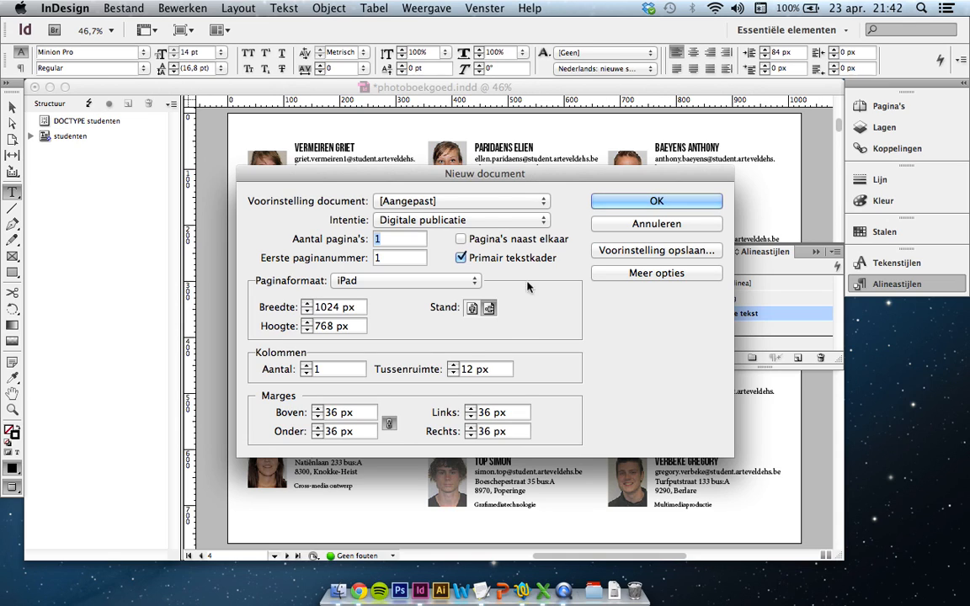
{"action": "left_click", "coordinate": [307, 366]}
{"action": "left_click", "coordinate": [307, 366]}
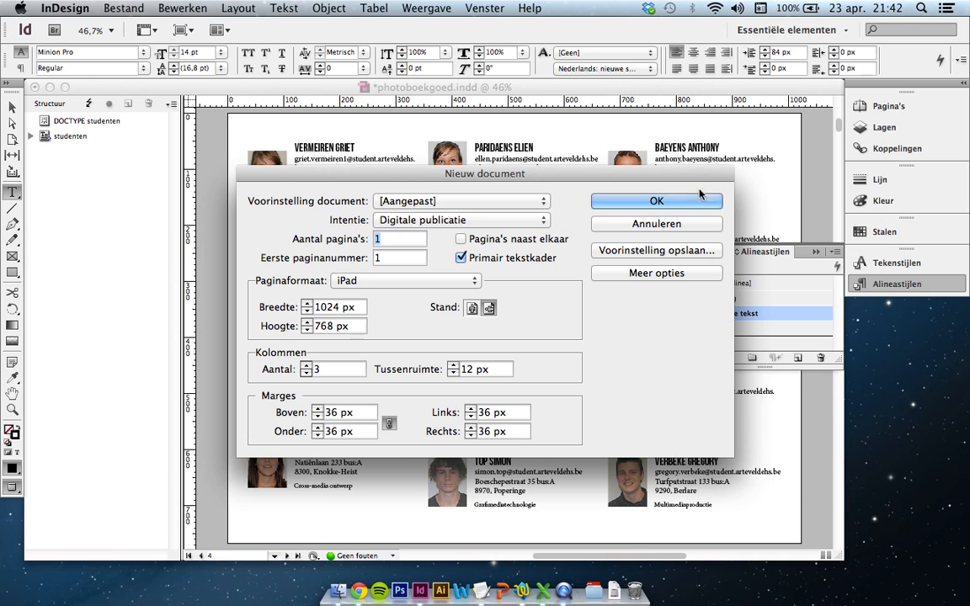
{"action": "left_click", "coordinate": [680, 203]}
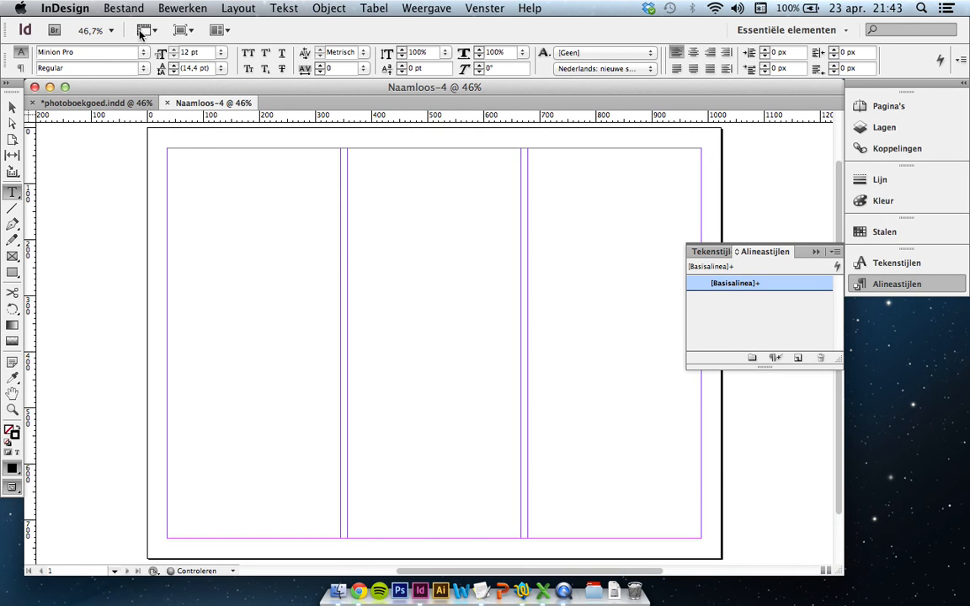
Import students20.xml from the desktop into the document with content merging, accepting the preset XML import options
{"action": "left_click", "coordinate": [126, 7]}
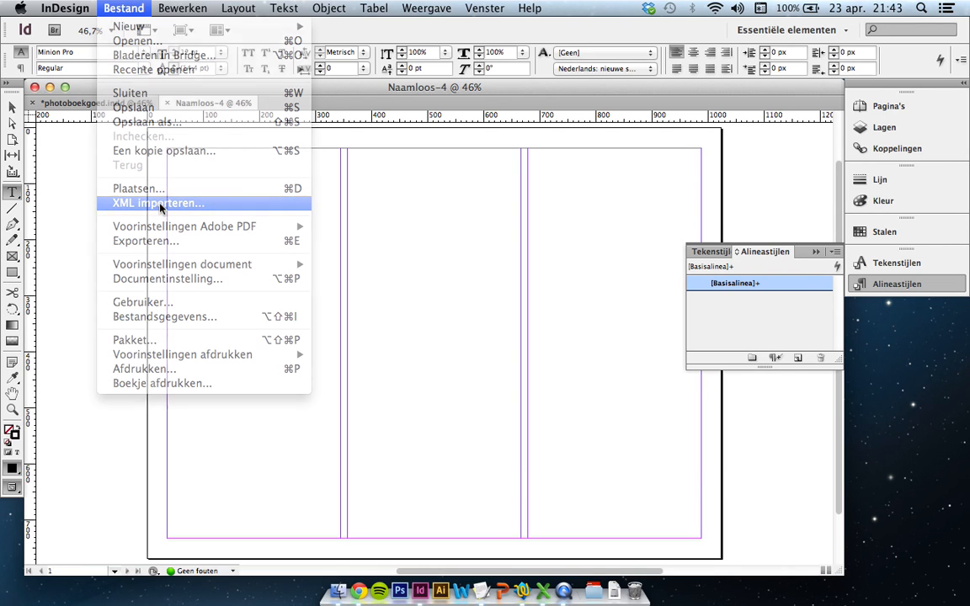
{"action": "left_click", "coordinate": [160, 206]}
{"action": "left_click", "coordinate": [396, 201]}
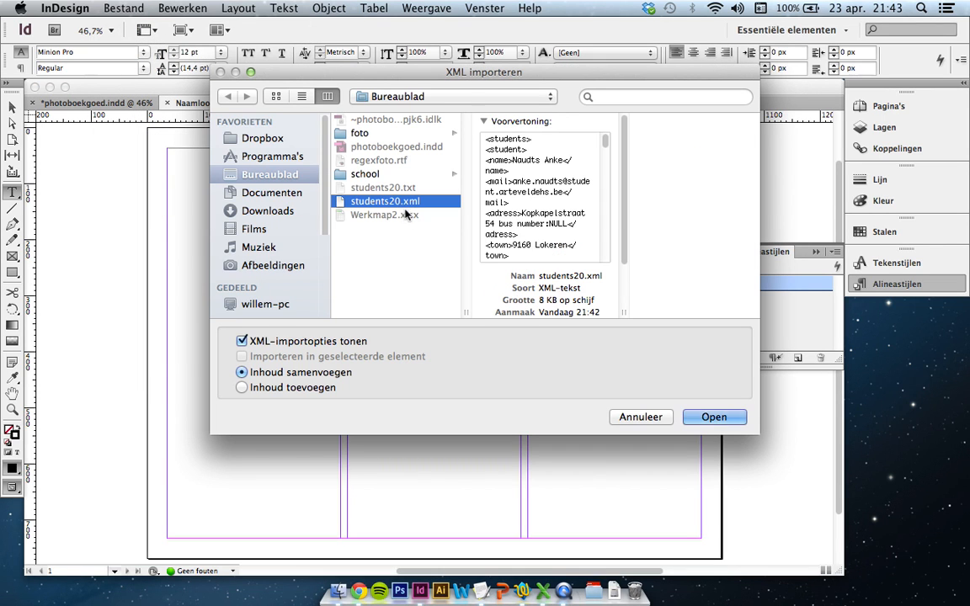
{"action": "left_click", "coordinate": [692, 417]}
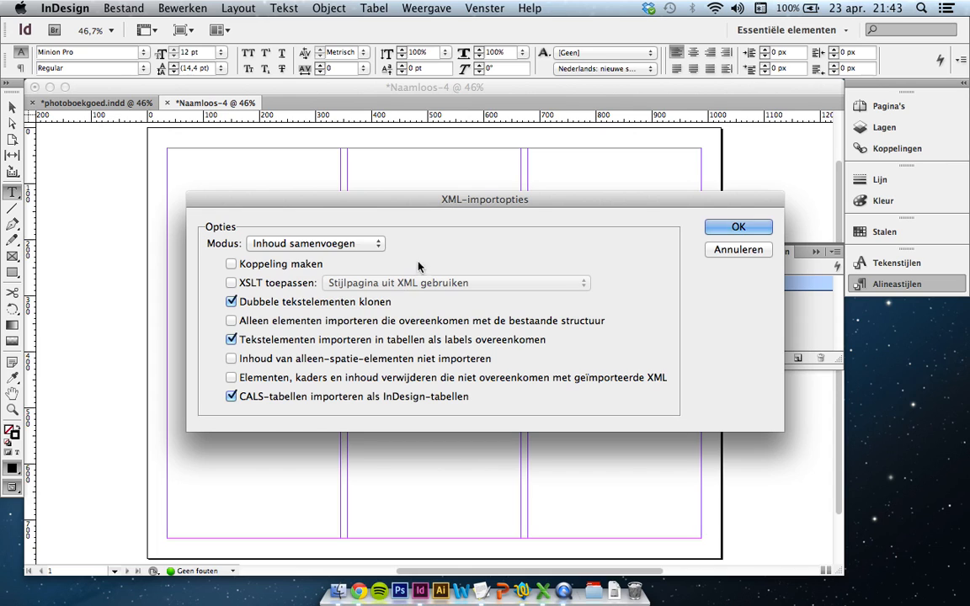
{"action": "key", "text": "Return"}
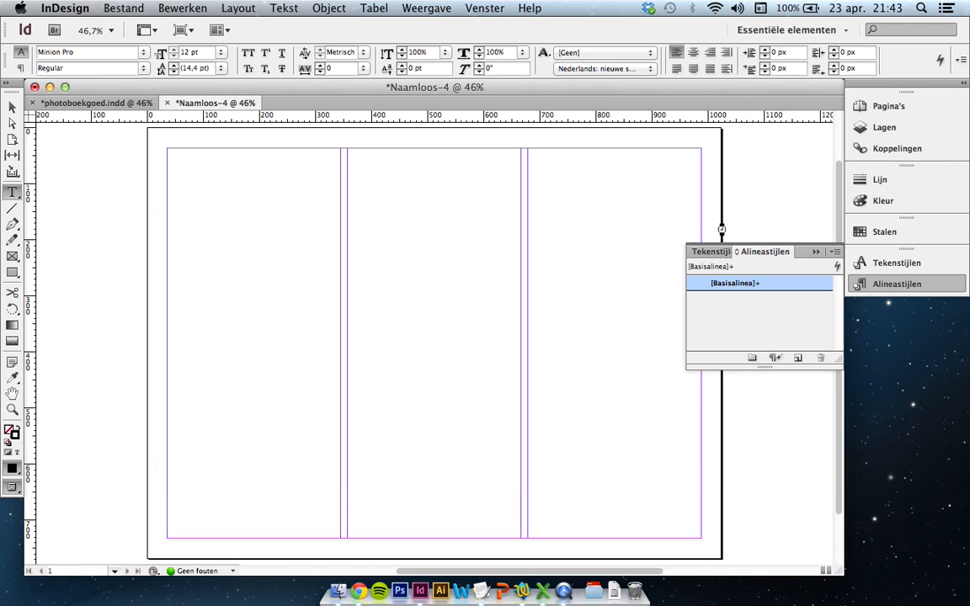
Expand the imported XML structure down to the first student's elements and place the students root element into the page columns
{"action": "left_click", "coordinate": [31, 137]}
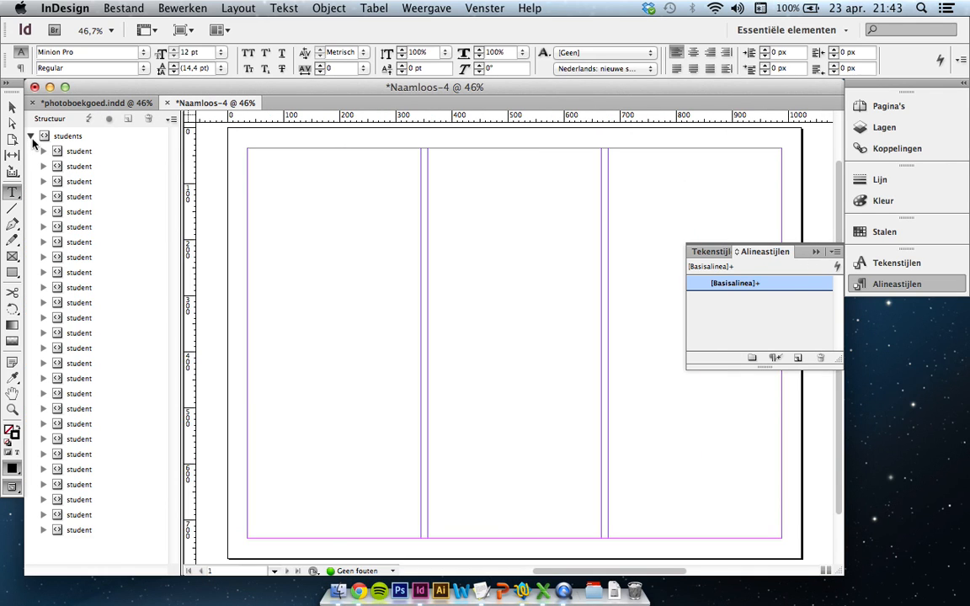
{"action": "left_click", "coordinate": [43, 152]}
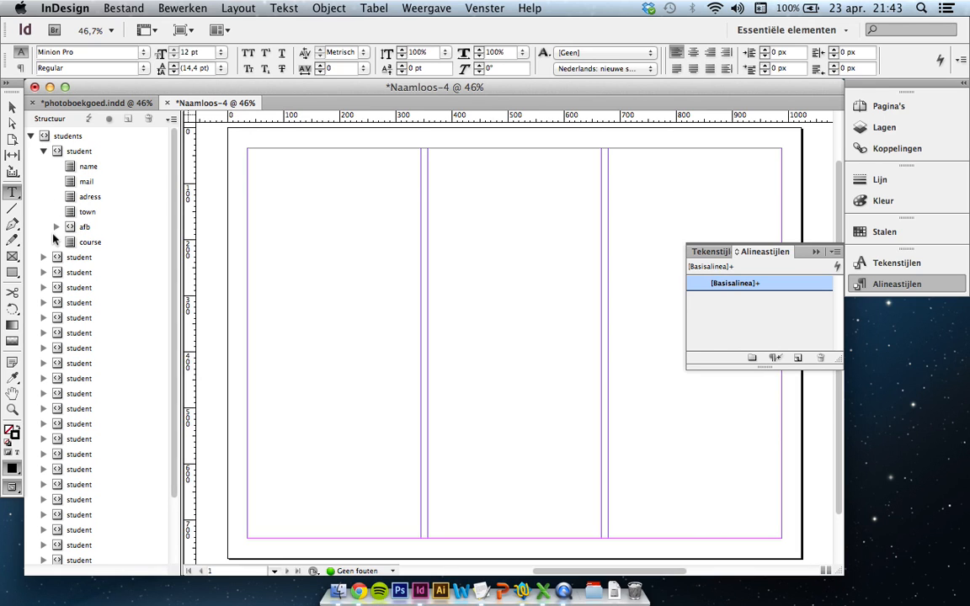
{"action": "left_click_drag", "start_coordinate": [54, 144], "coordinate": [299, 177]}
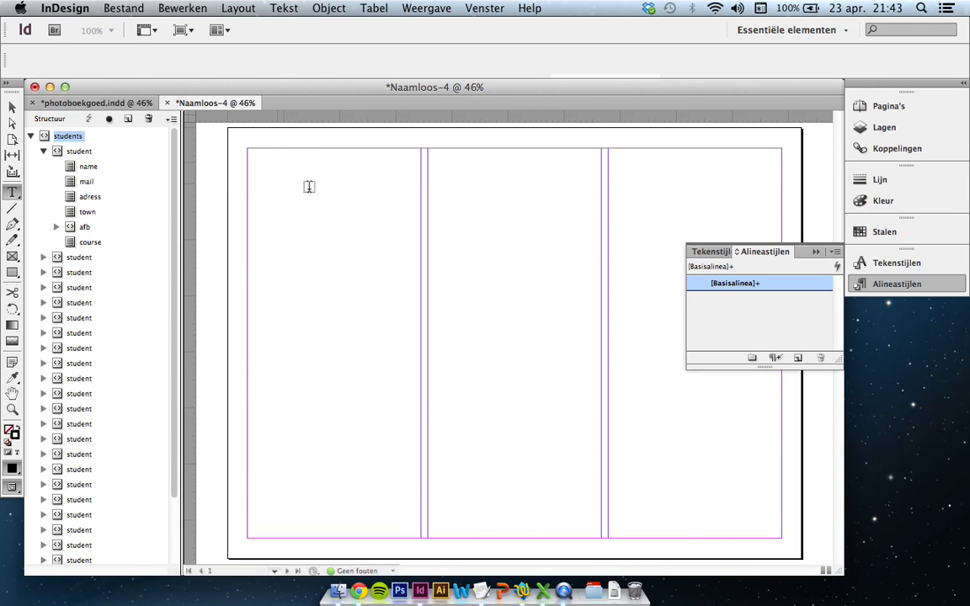
{"action": "left_click", "coordinate": [316, 195]}
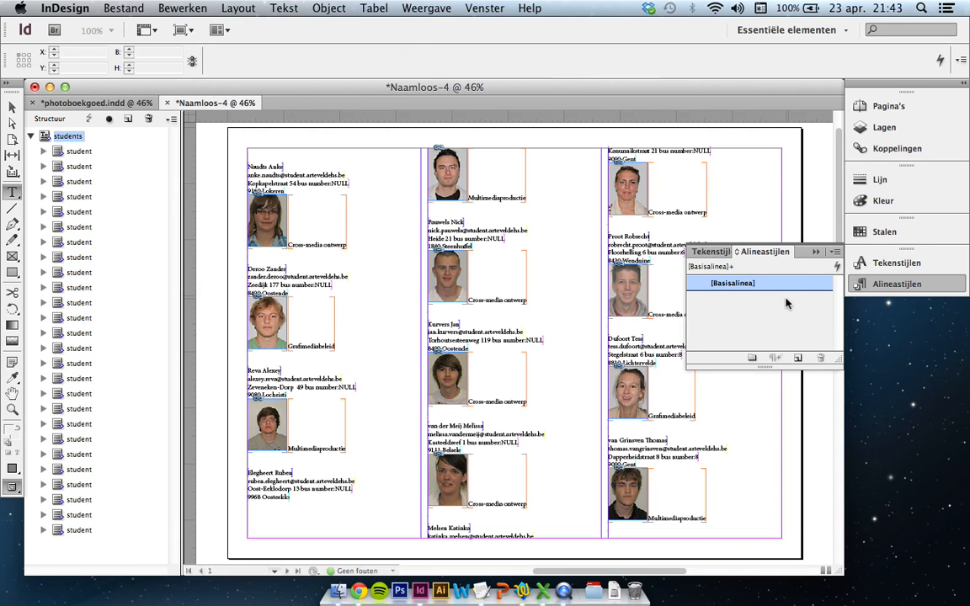
Create a paragraph style named names with the Bebas Neue font at 20 pt
{"action": "left_click", "coordinate": [287, 8]}
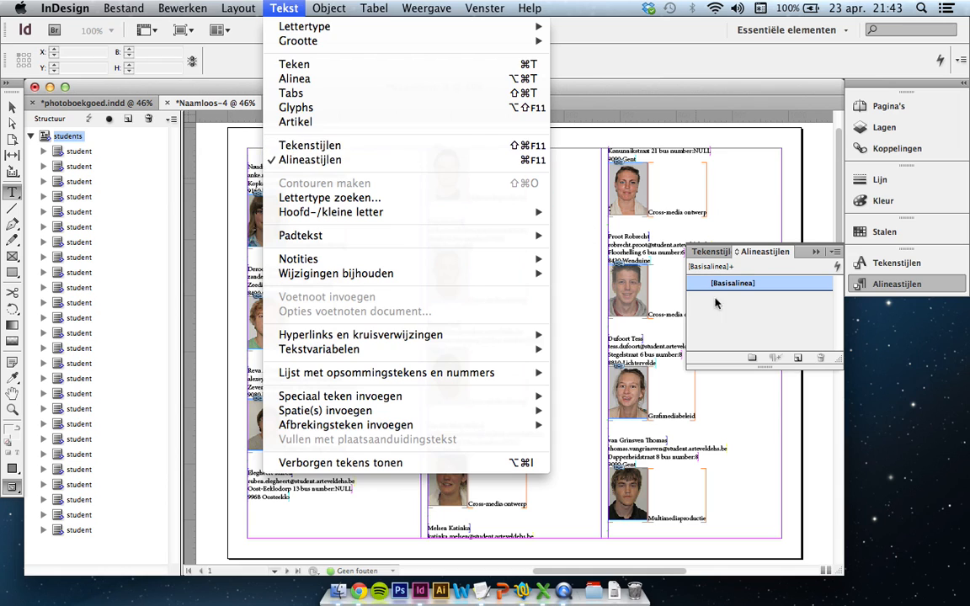
{"action": "left_click", "coordinate": [684, 287]}
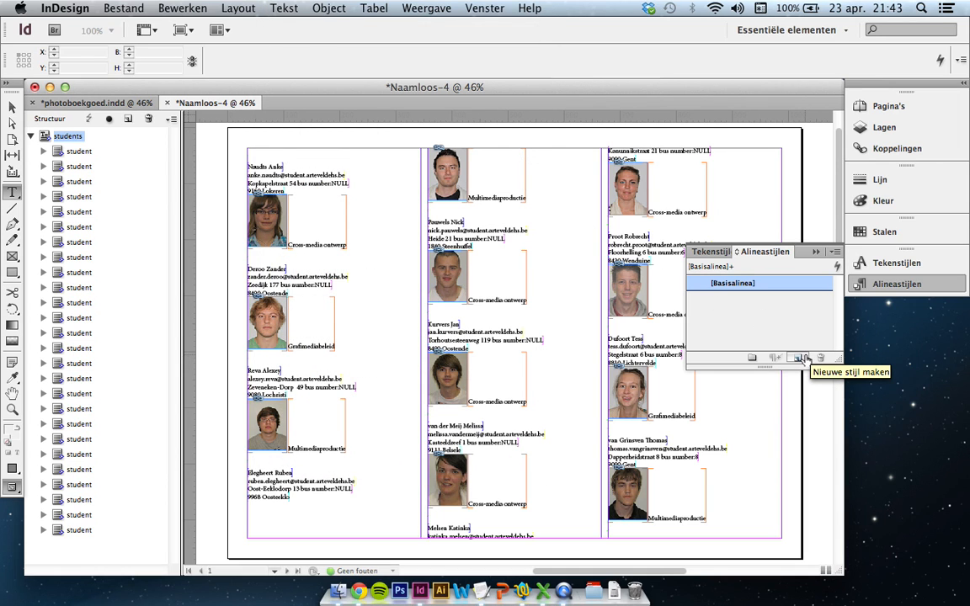
{"action": "left_click", "coordinate": [805, 360]}
{"action": "double_click", "coordinate": [731, 298]}
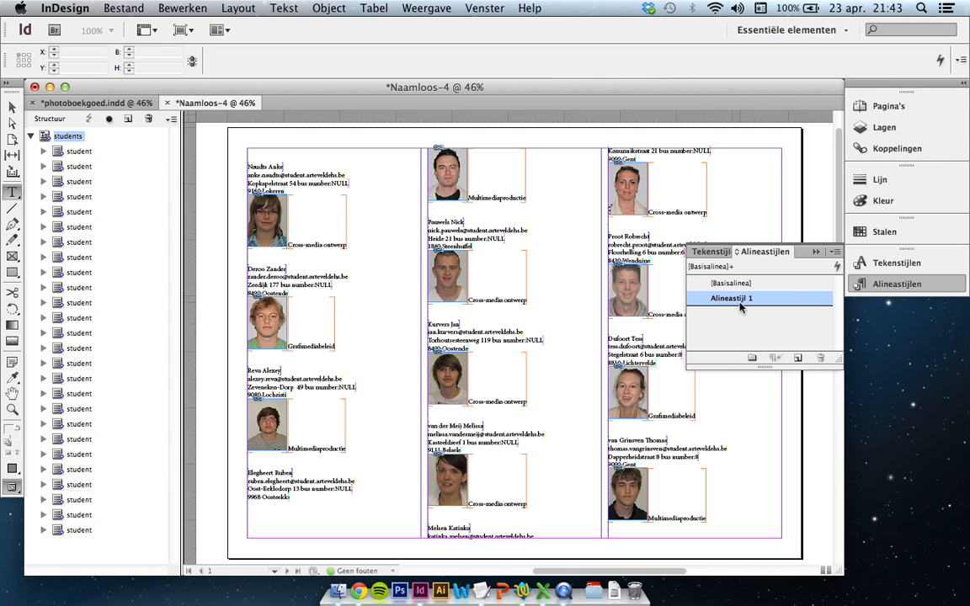
{"action": "type", "text": "names"}
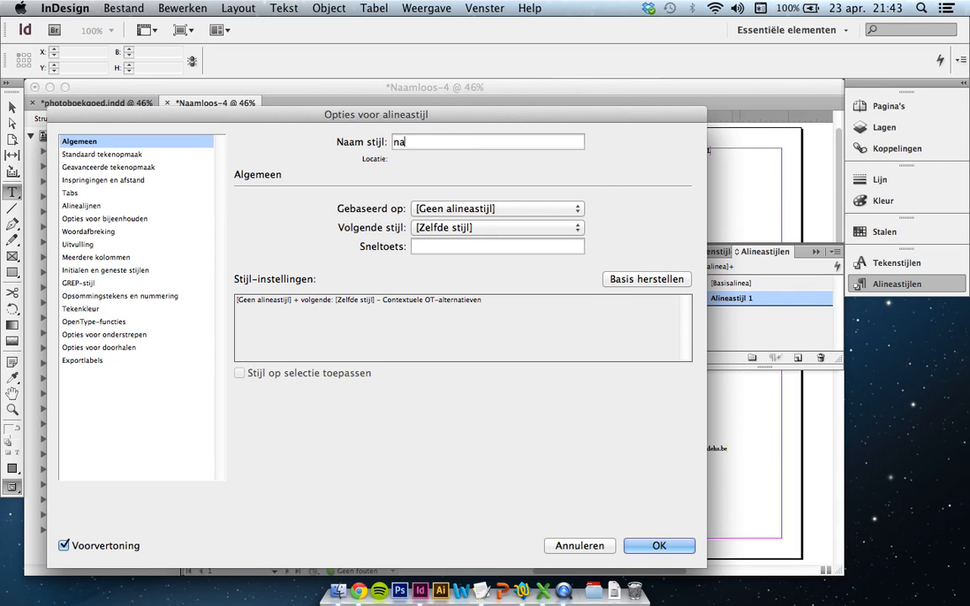
{"action": "left_click", "coordinate": [123, 155]}
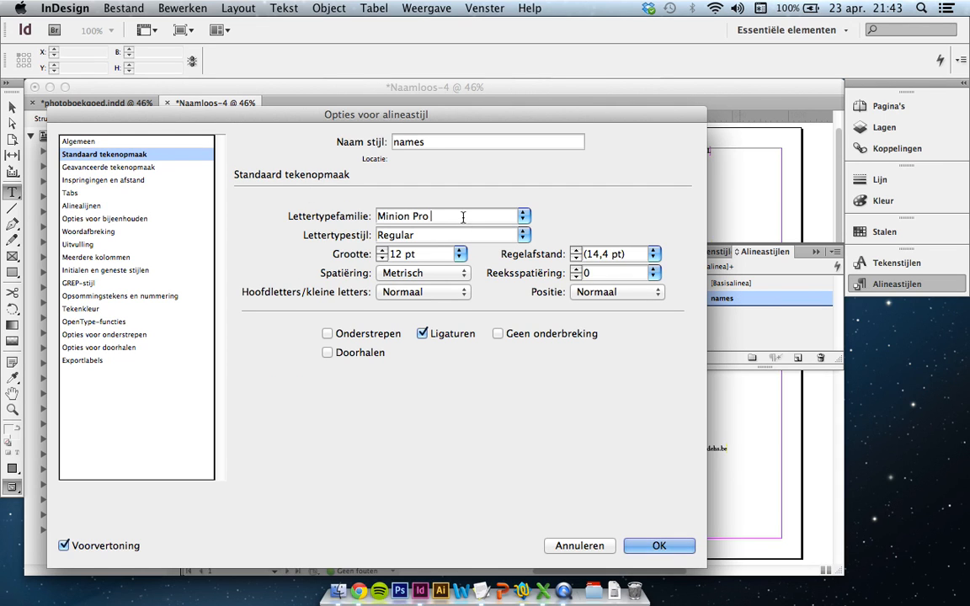
{"action": "type", "text": "Bebas Neue"}
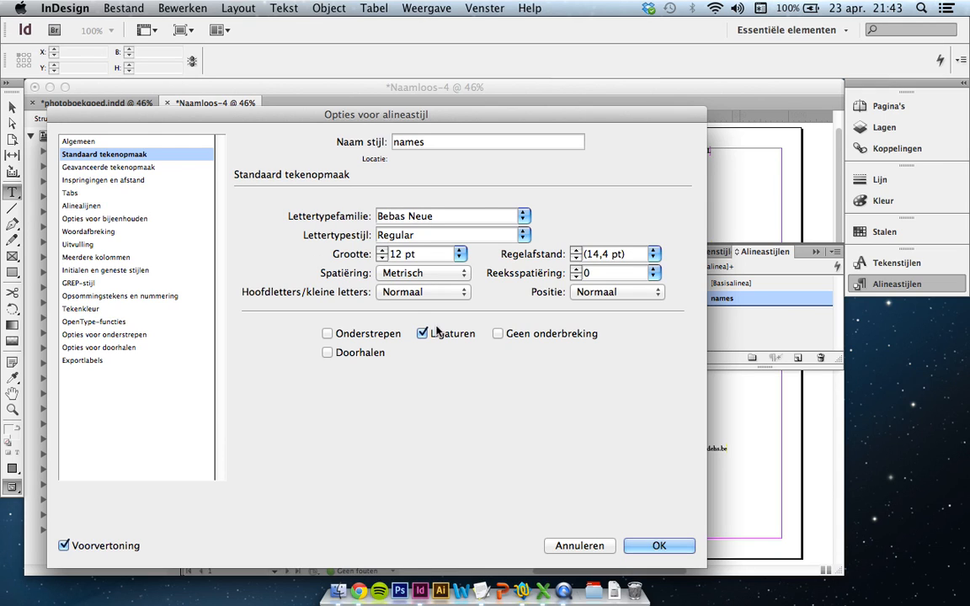
{"action": "triple_click", "coordinate": [424, 256]}
{"action": "type", "text": "20"}
{"action": "left_click", "coordinate": [658, 546]}
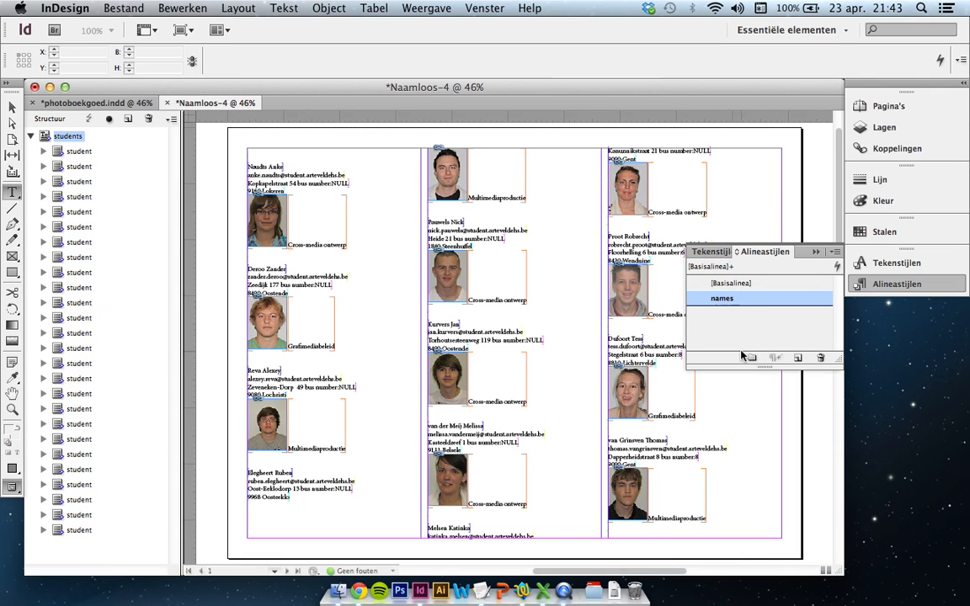
Create a paragraph style named normal text, keeping the default Minion Pro Regular 12 pt formatting
{"action": "double_click", "coordinate": [741, 320]}
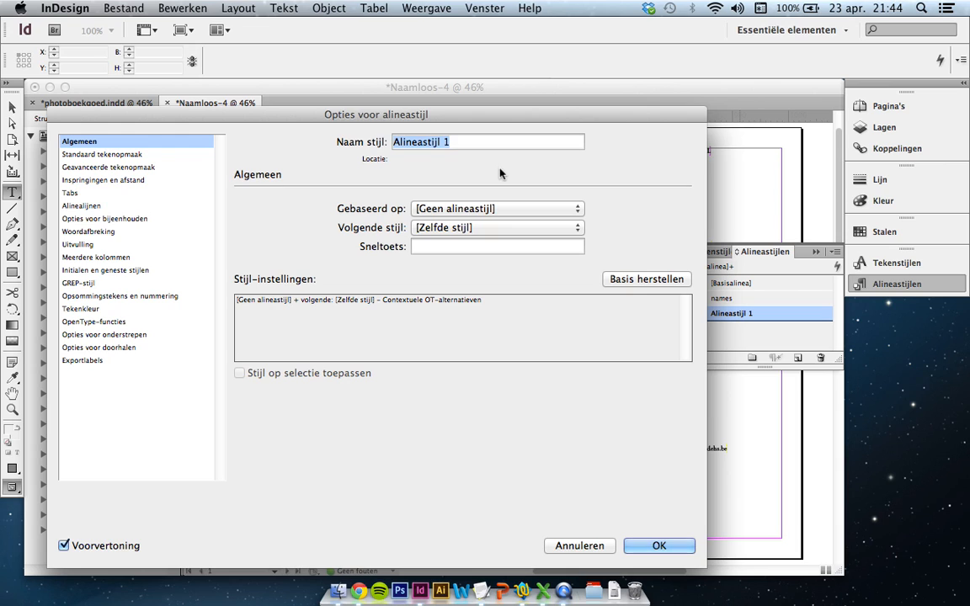
{"action": "type", "text": "normal text"}
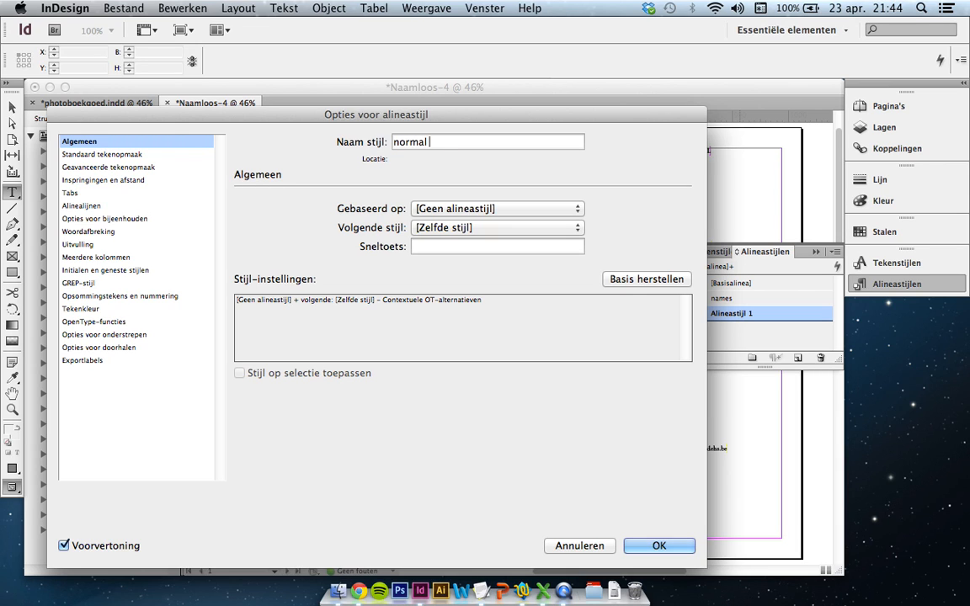
{"action": "left_click", "coordinate": [122, 155]}
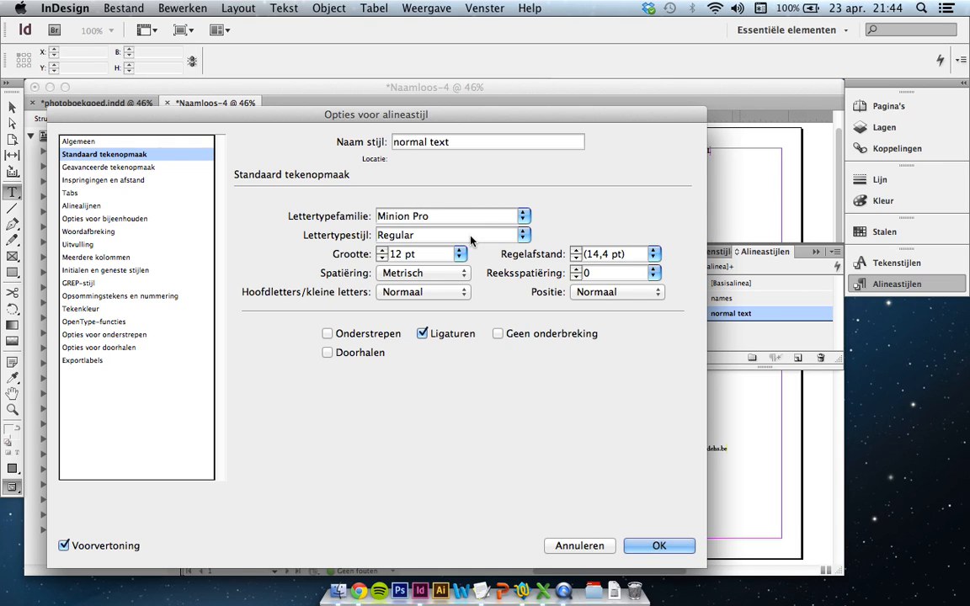
{"action": "left_click", "coordinate": [82, 181]}
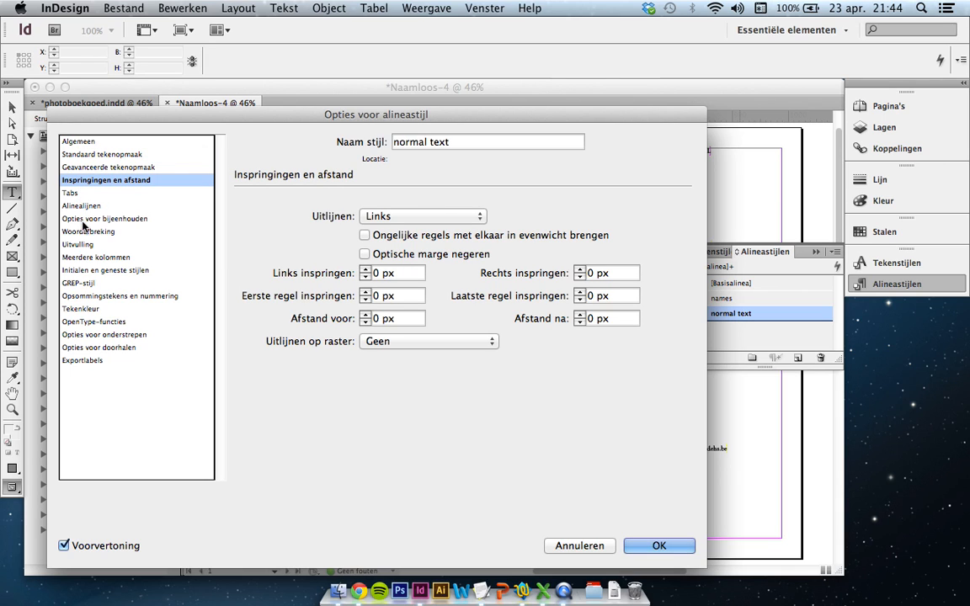
{"action": "left_click", "coordinate": [657, 547]}
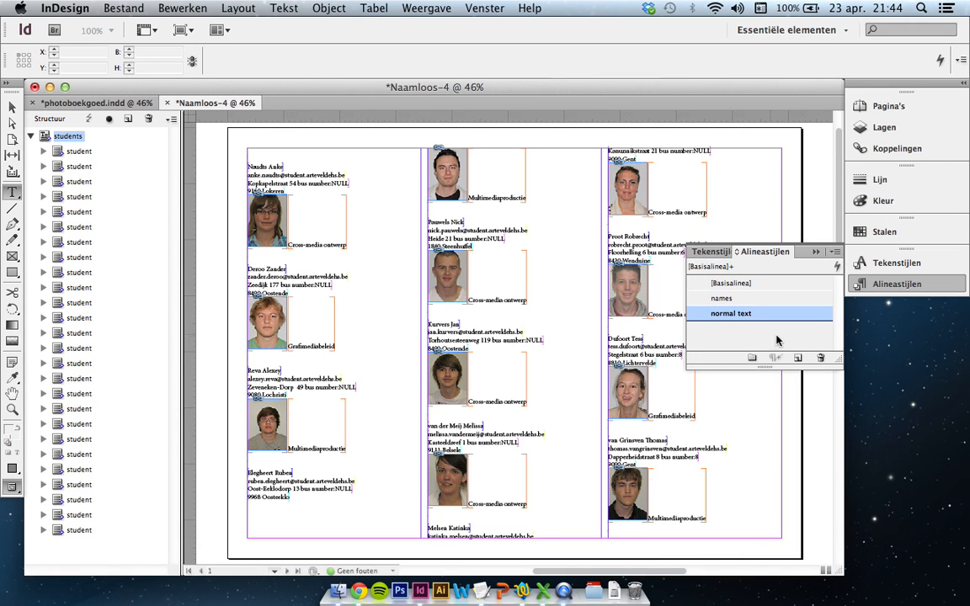
Create a third paragraph style named course with the default character formatting
{"action": "left_click", "coordinate": [798, 358]}
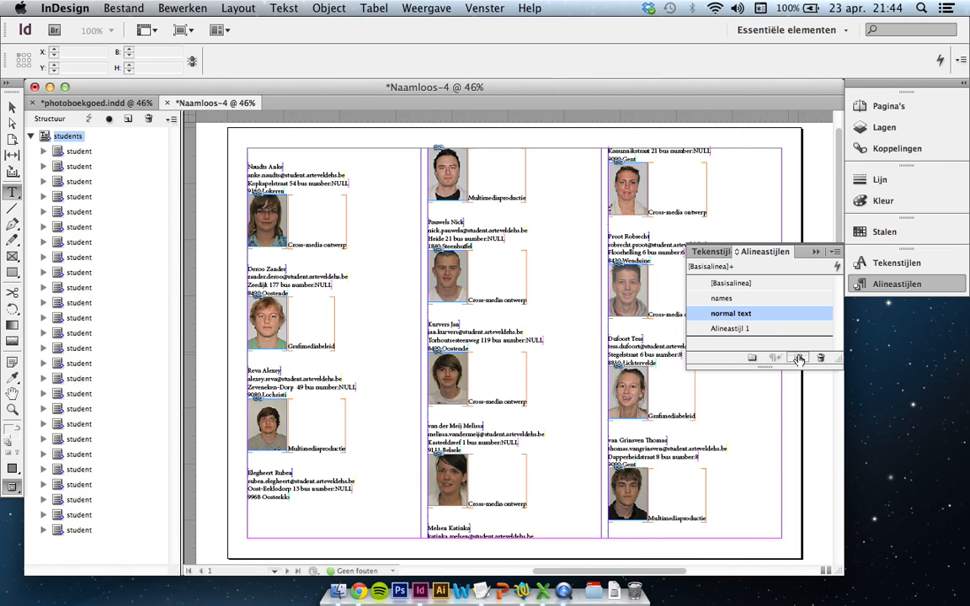
{"action": "double_click", "coordinate": [731, 329]}
{"action": "type", "text": "course"}
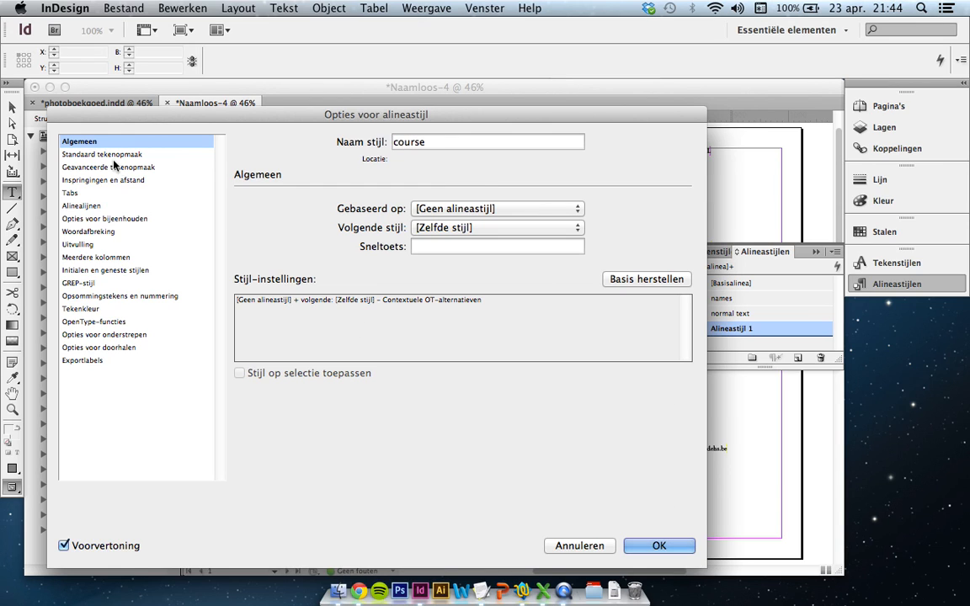
{"action": "left_click", "coordinate": [109, 156]}
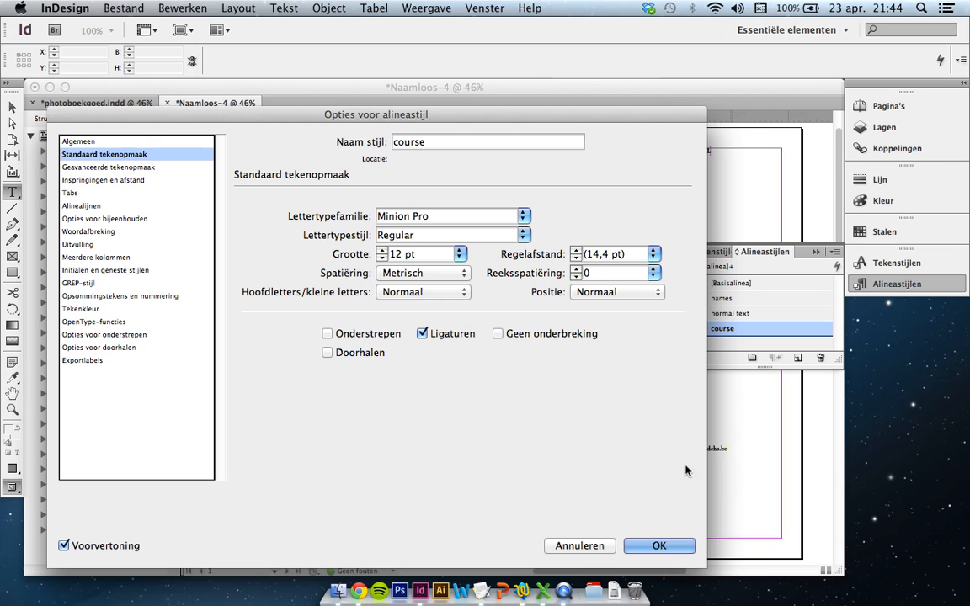
{"action": "left_click", "coordinate": [682, 548]}
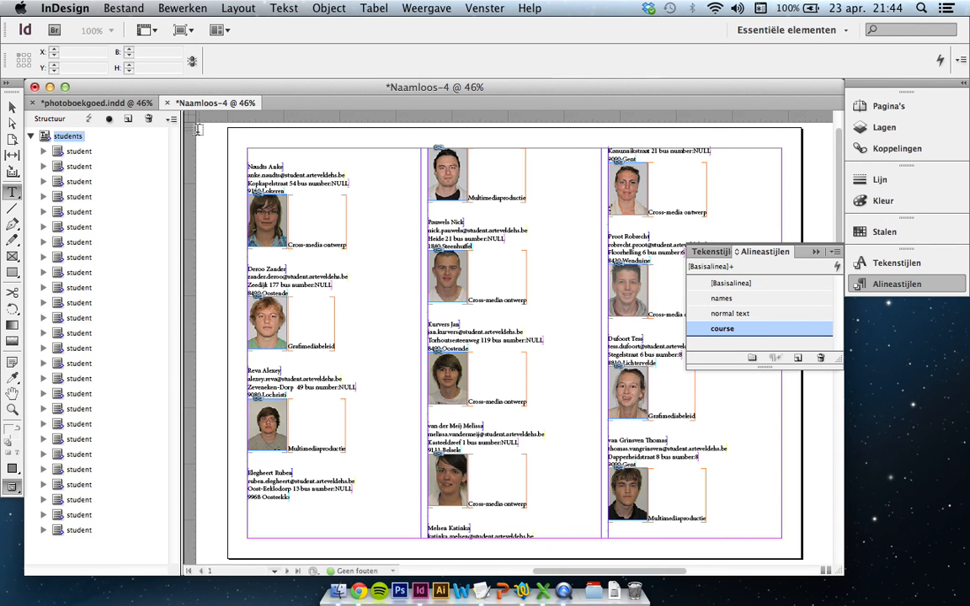
Start mapping XML tags to styles, assigning adress to normal text and course to the course style
{"action": "left_click", "coordinate": [172, 119]}
{"action": "left_click", "coordinate": [286, 528]}
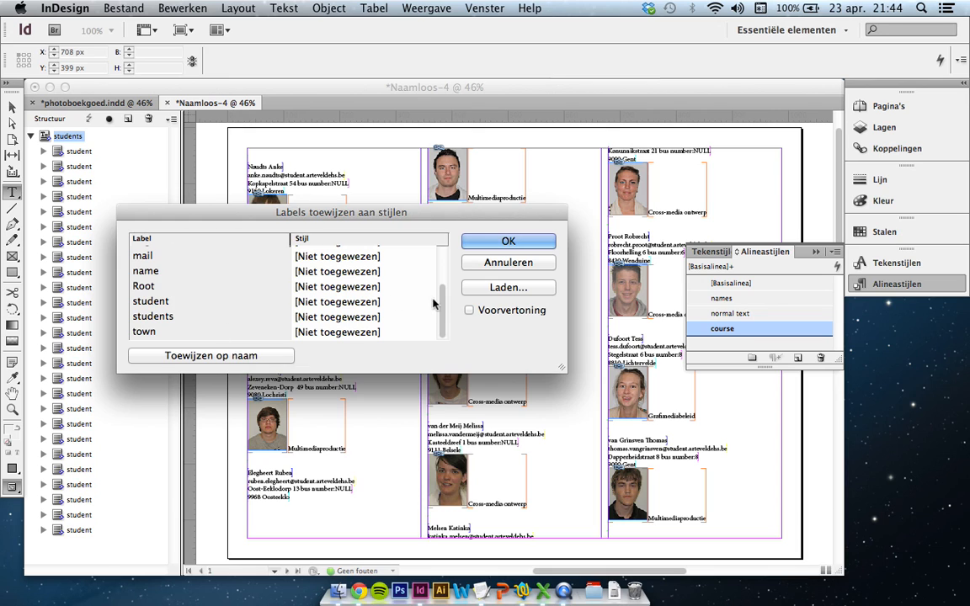
{"action": "scroll", "coordinate": [434, 303], "scroll_direction": "up", "scroll_amount": 3}
{"action": "left_click", "coordinate": [358, 256]}
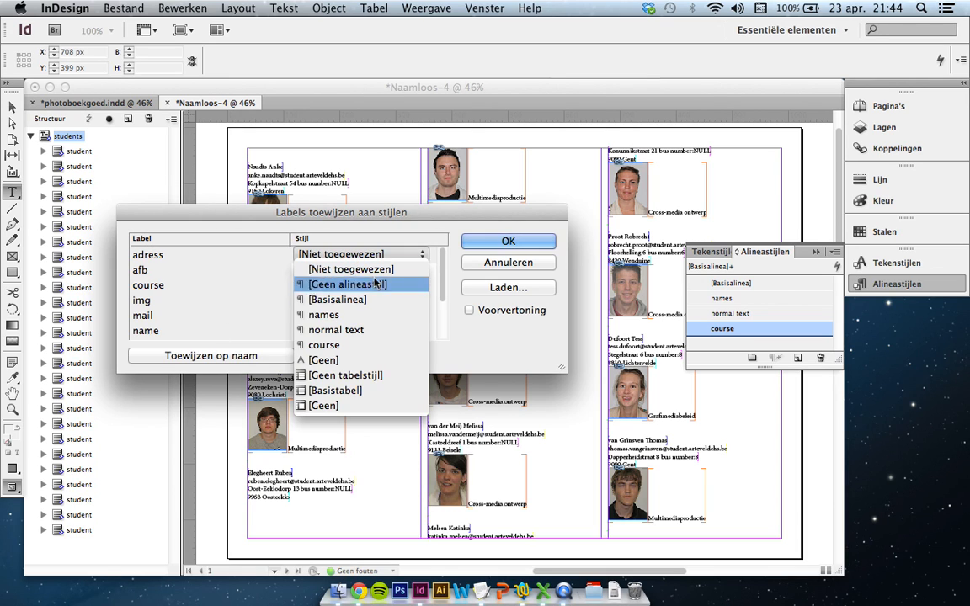
{"action": "left_click", "coordinate": [341, 330]}
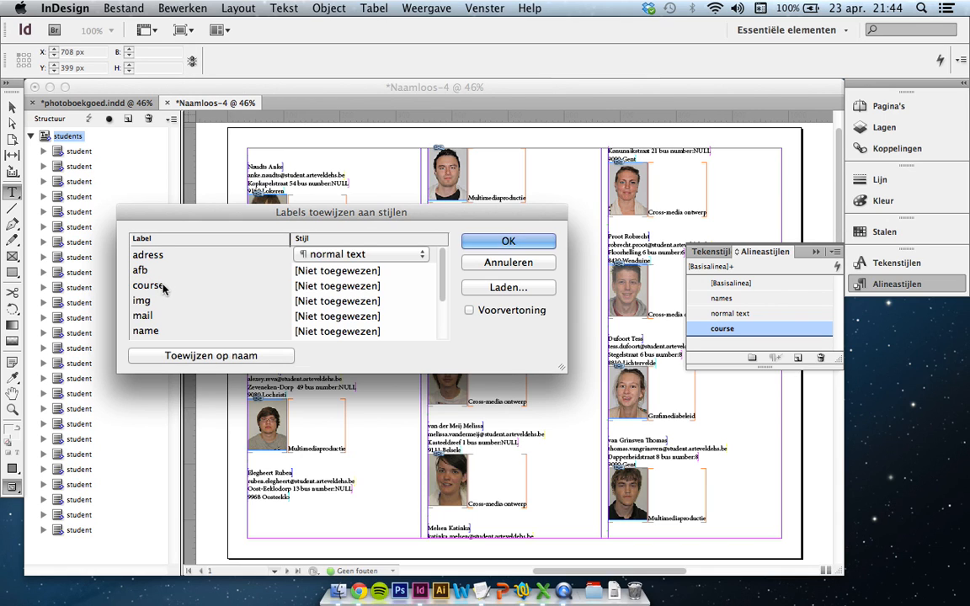
{"action": "left_click", "coordinate": [337, 286]}
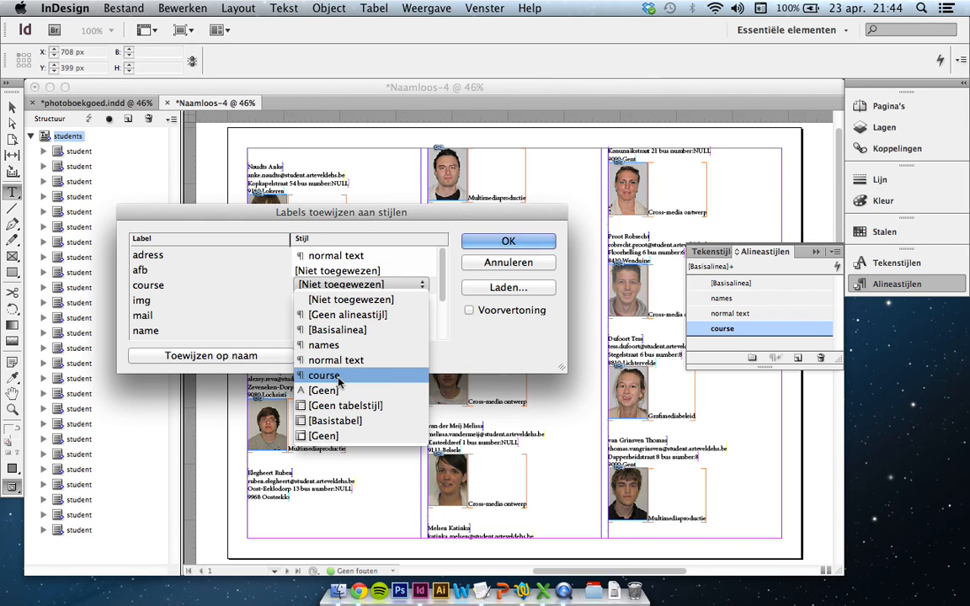
{"action": "left_click", "coordinate": [339, 375]}
Map the mail tag to the normal text style and the name tag to the names style
{"action": "left_click", "coordinate": [329, 301]}
{"action": "left_click", "coordinate": [248, 314]}
{"action": "left_click", "coordinate": [317, 320]}
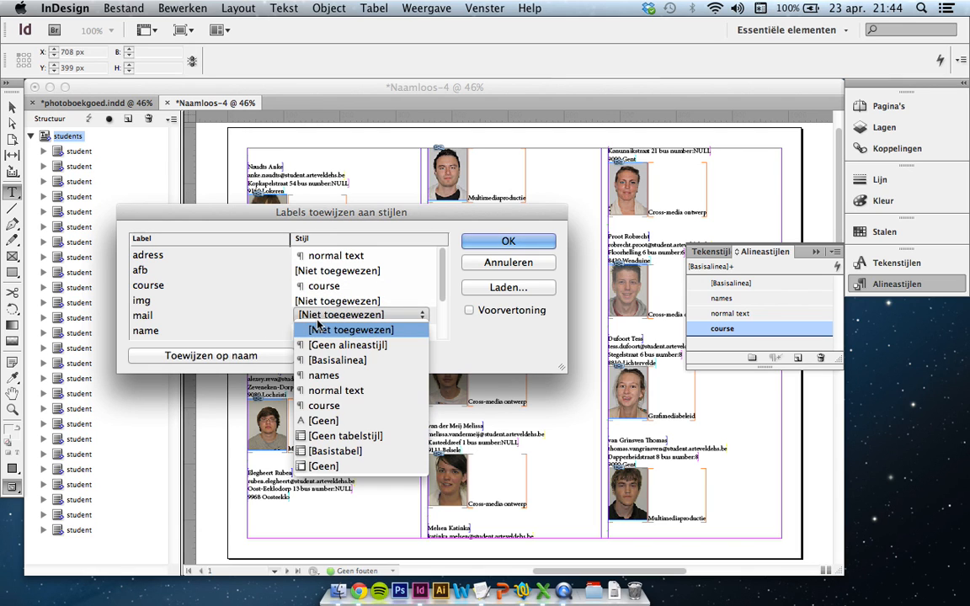
{"action": "left_click", "coordinate": [336, 390]}
{"action": "scroll", "coordinate": [445, 278], "scroll_direction": "down", "scroll_amount": 3}
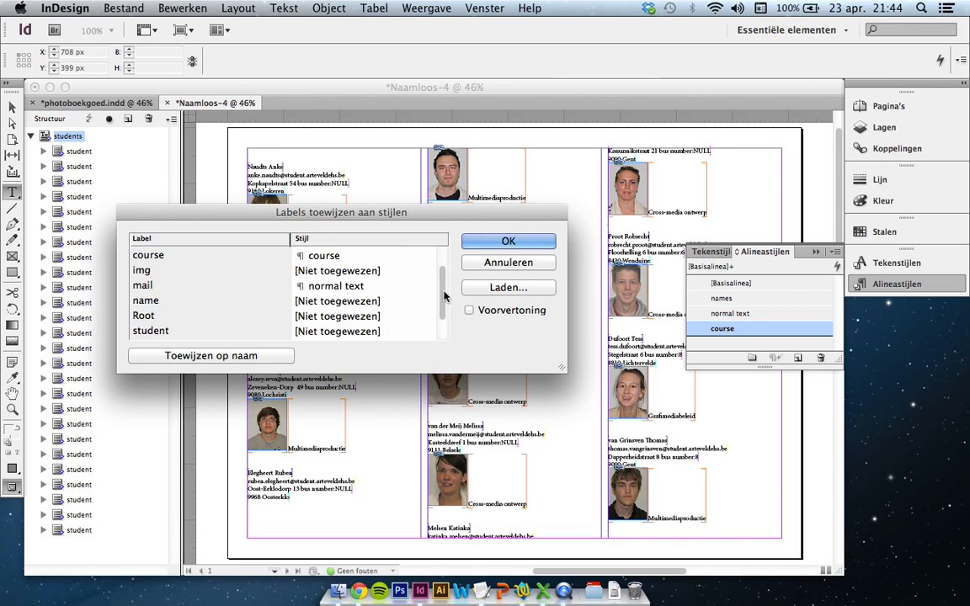
{"action": "left_click", "coordinate": [299, 286]}
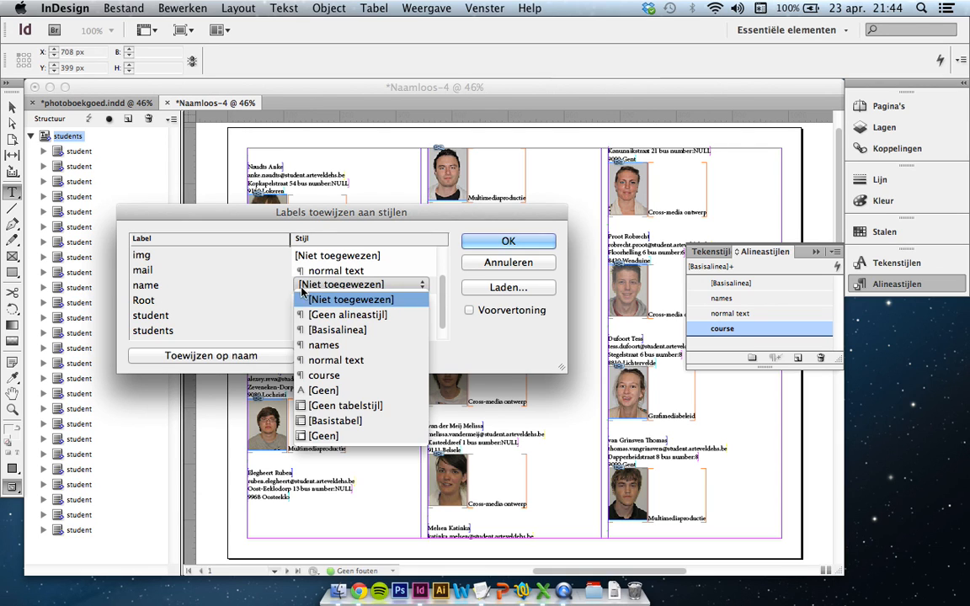
{"action": "left_click", "coordinate": [309, 346]}
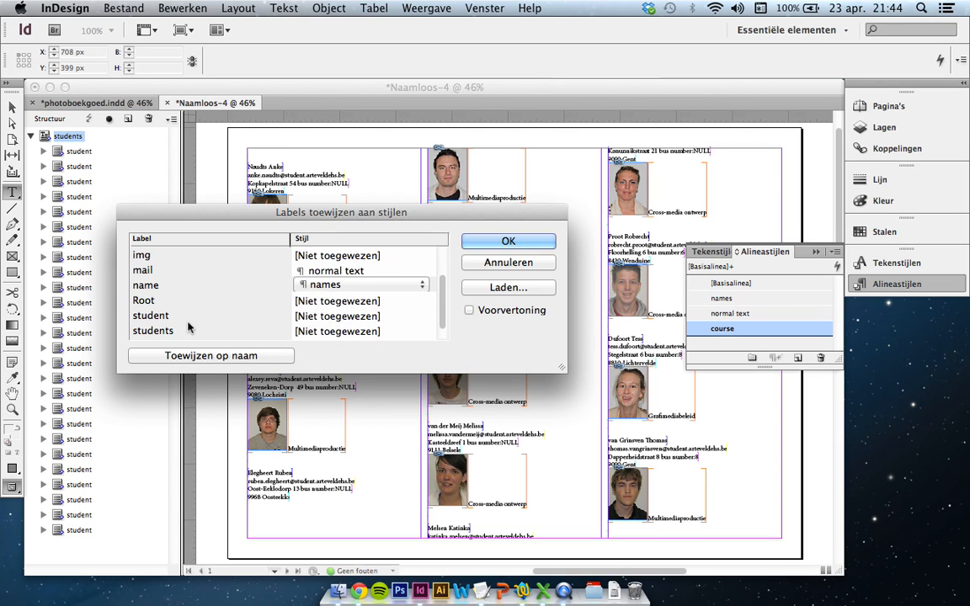
Map the town tag to the normal text style and apply the tag-to-style mapping to the document
{"action": "scroll", "coordinate": [444, 303], "scroll_direction": "down", "scroll_amount": 1}
{"action": "left_click", "coordinate": [341, 331]}
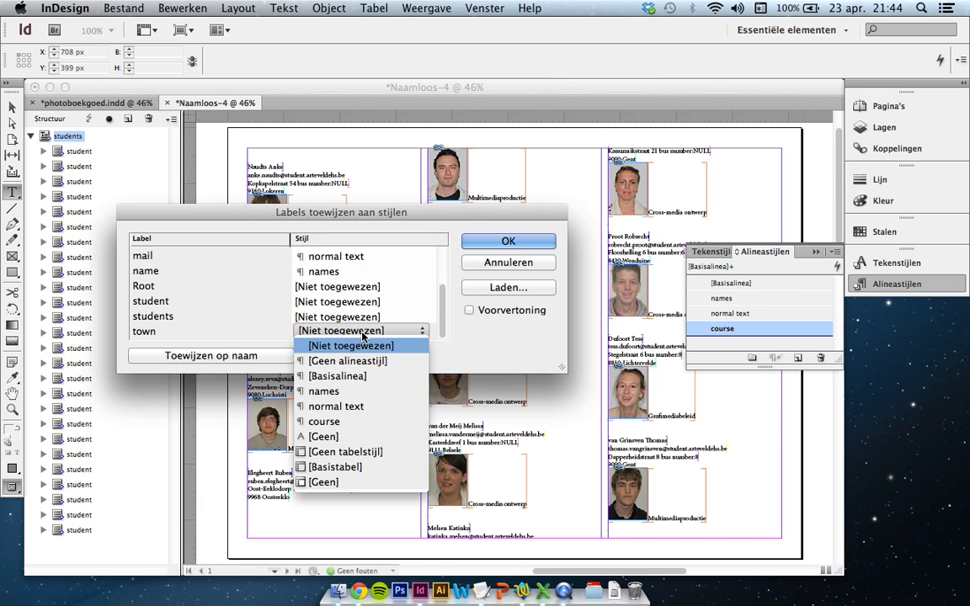
{"action": "left_click", "coordinate": [360, 407]}
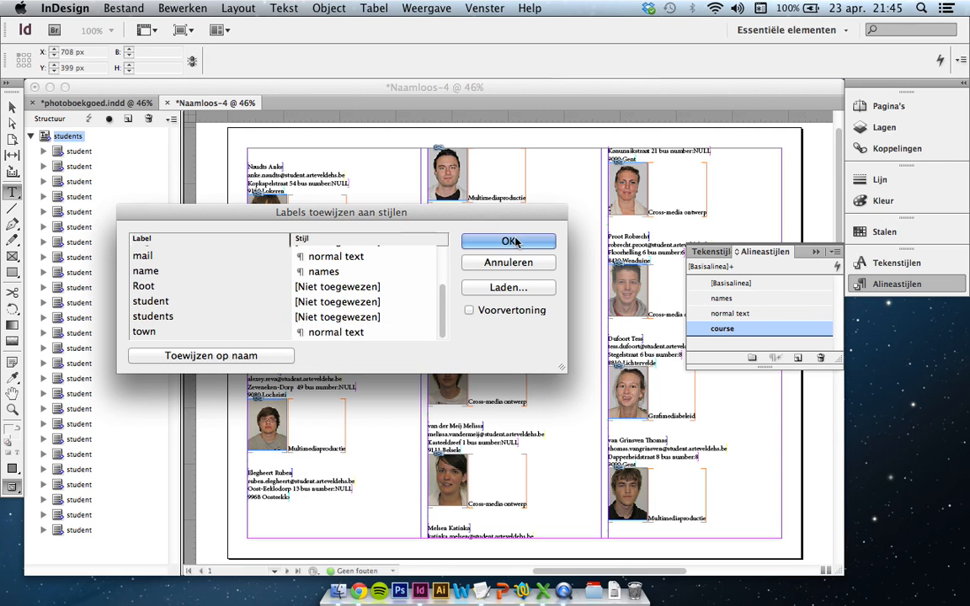
{"action": "left_click", "coordinate": [510, 242]}
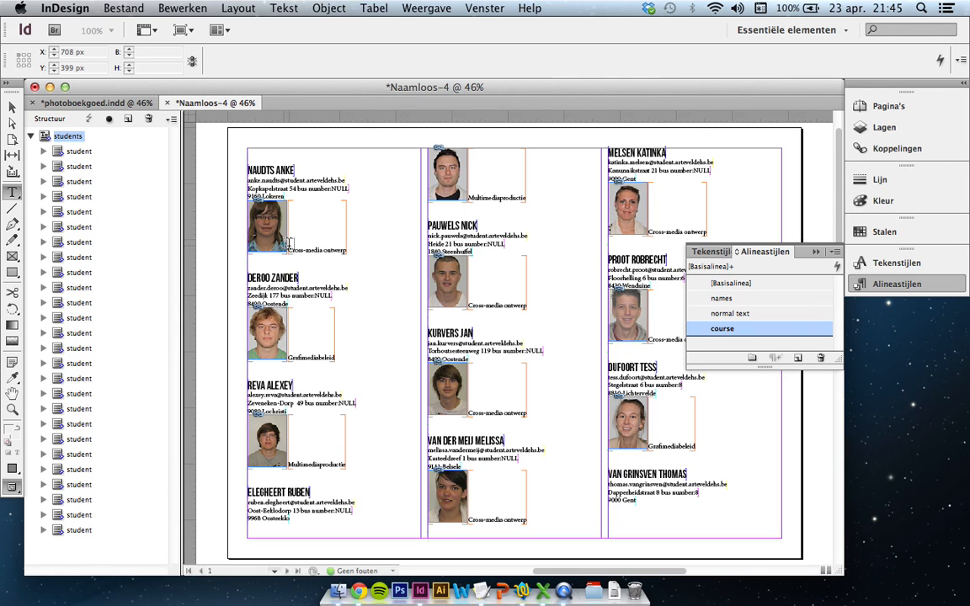
Set the leading of the course paragraph style to 24 pt in its basic character formatting
{"action": "double_click", "coordinate": [722, 331]}
{"action": "left_click", "coordinate": [95, 171]}
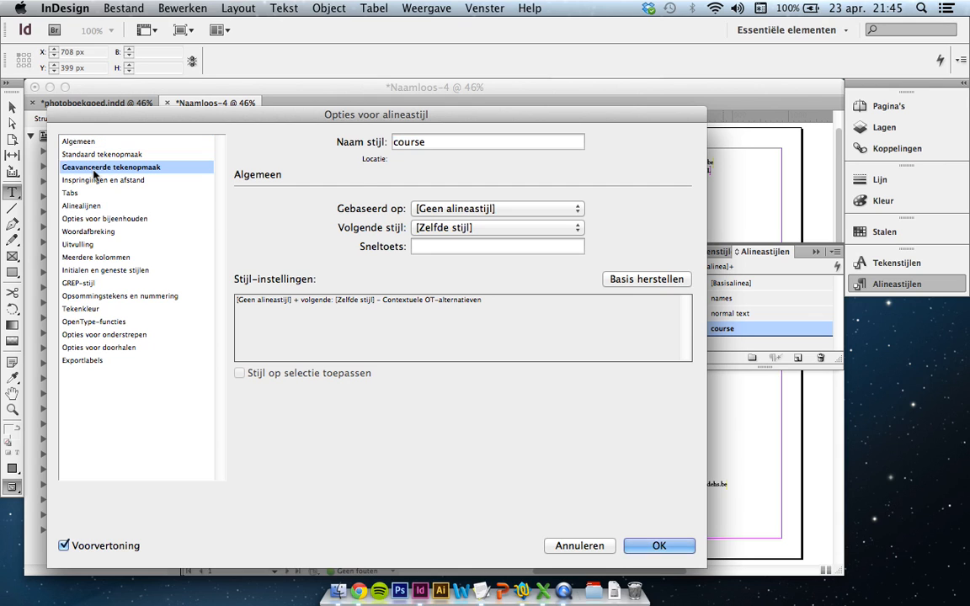
{"action": "left_click", "coordinate": [92, 154]}
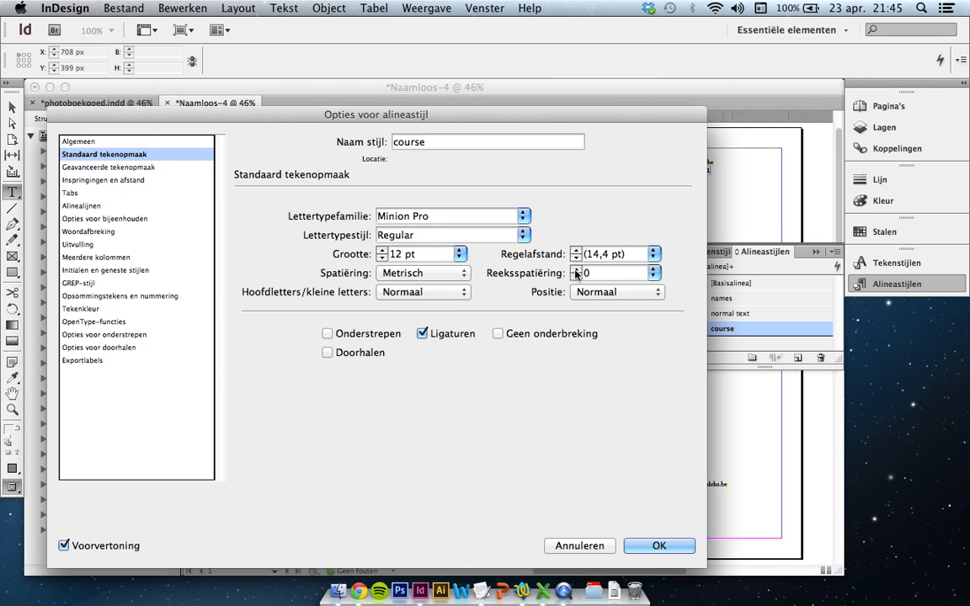
{"action": "left_click", "coordinate": [653, 254]}
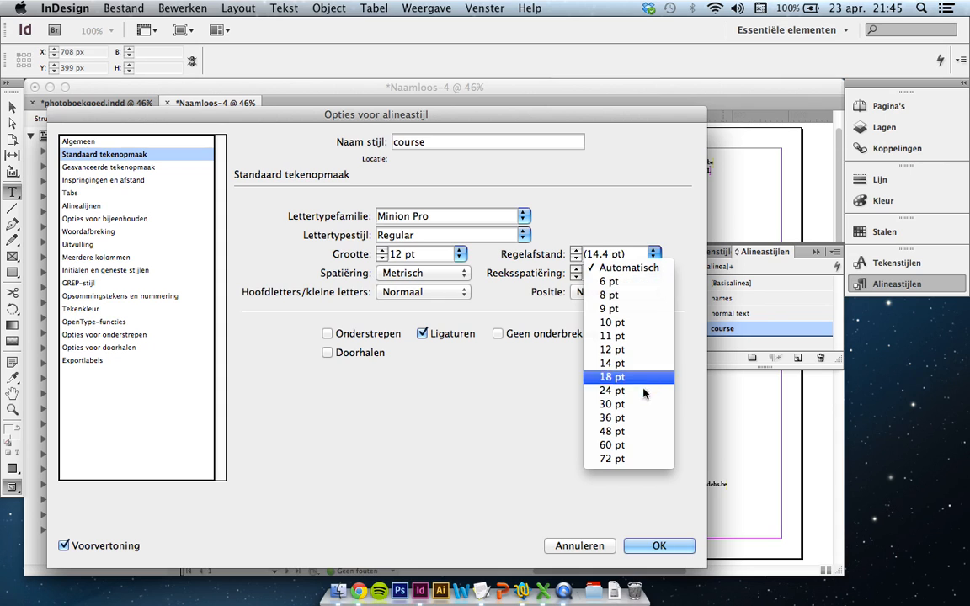
{"action": "left_click", "coordinate": [608, 391]}
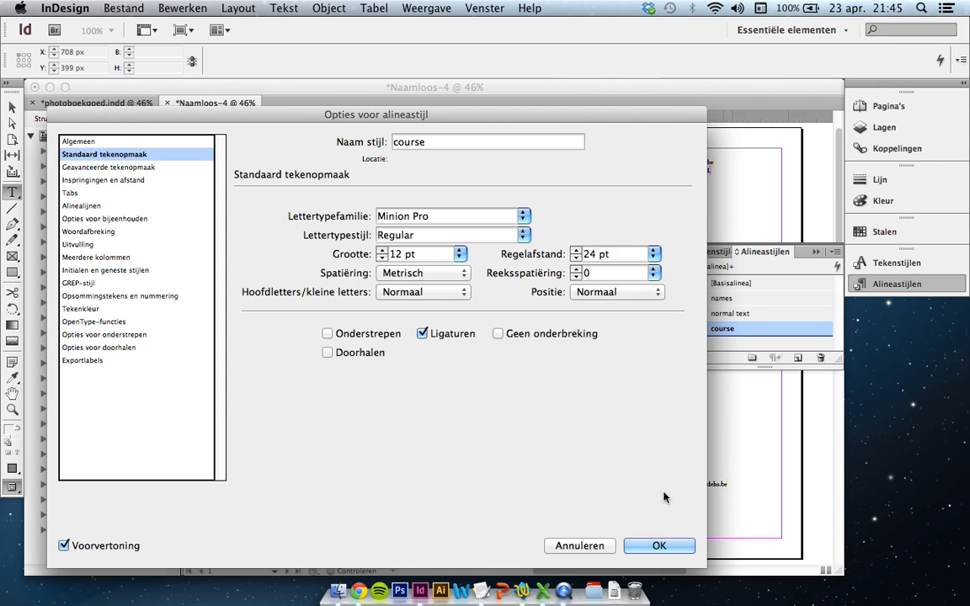
{"action": "key", "text": "Return"}
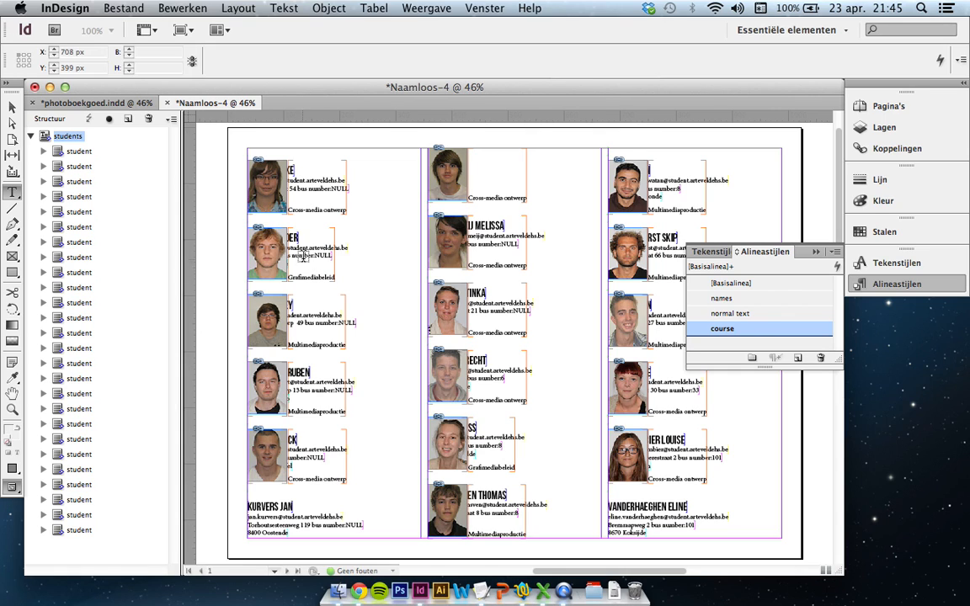
Set the left indent of the normal text paragraph style to 75 px
{"action": "double_click", "coordinate": [747, 315]}
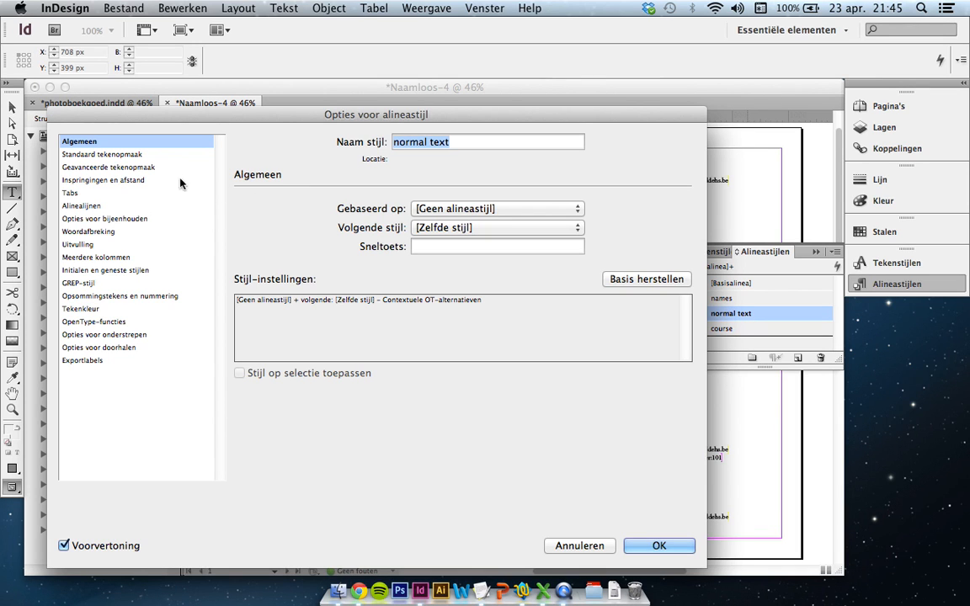
{"action": "left_click", "coordinate": [103, 181]}
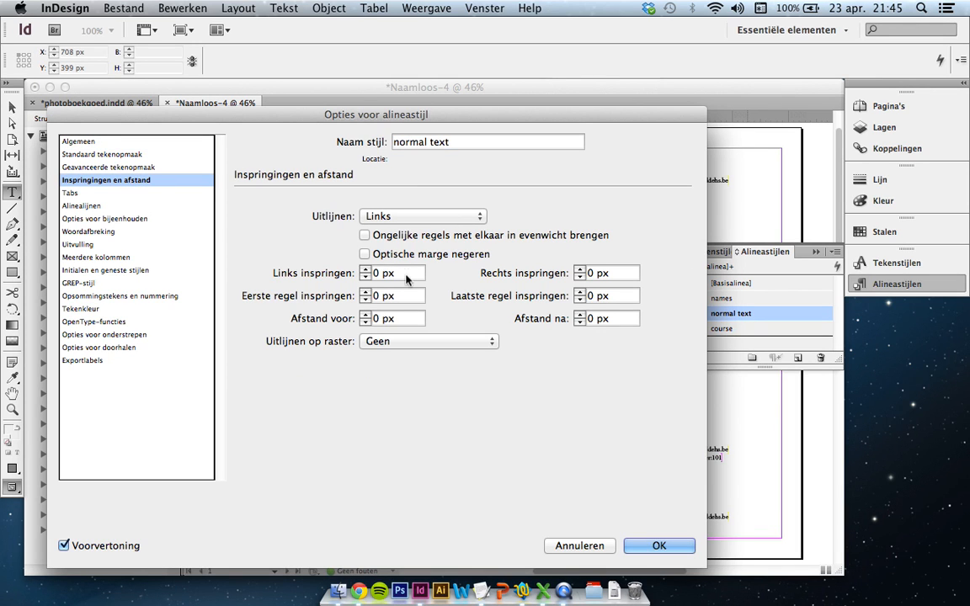
{"action": "type", "text": "75"}
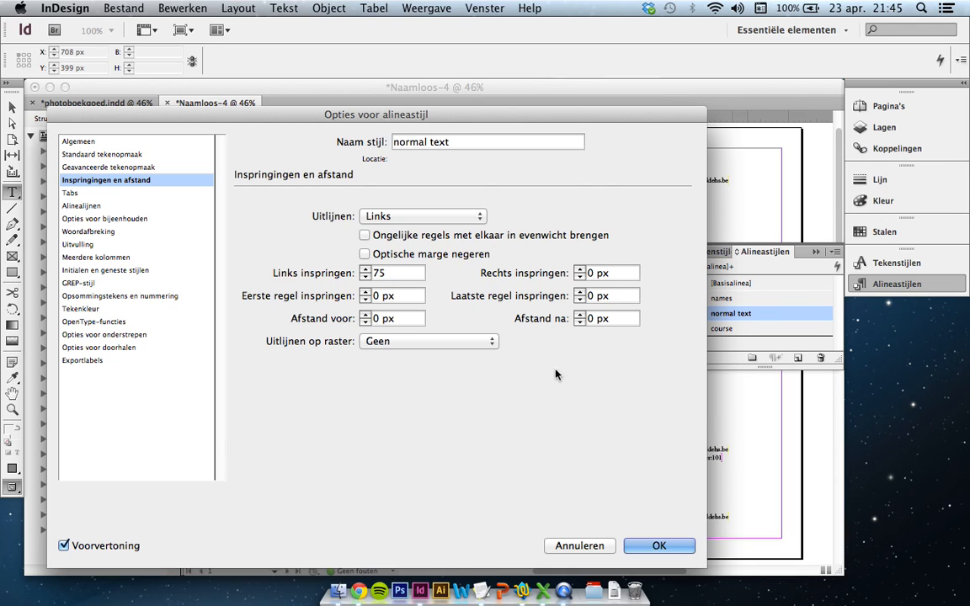
{"action": "left_click", "coordinate": [659, 547]}
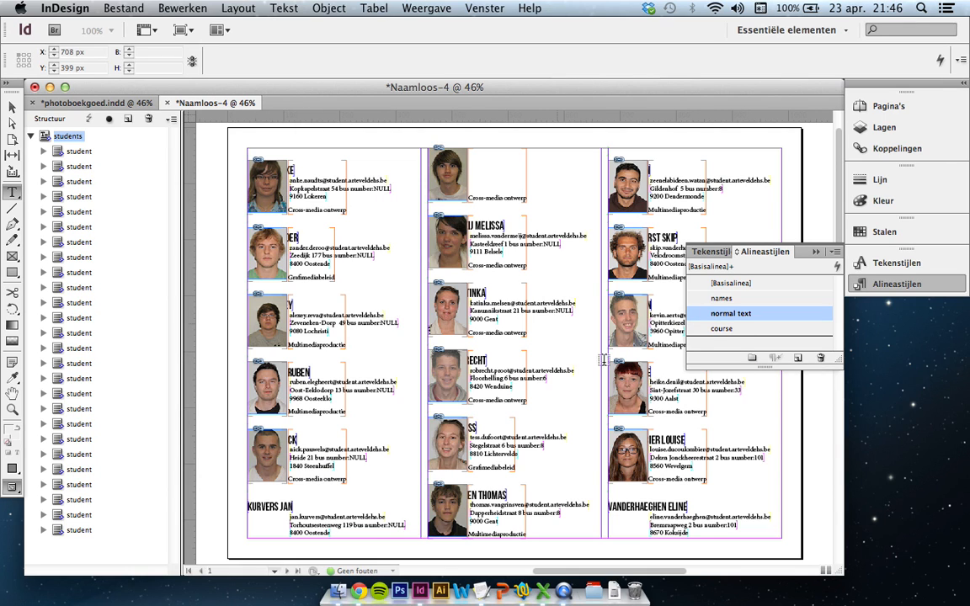
Increase the left indent of the normal text paragraph style to 85 px
{"action": "double_click", "coordinate": [735, 316]}
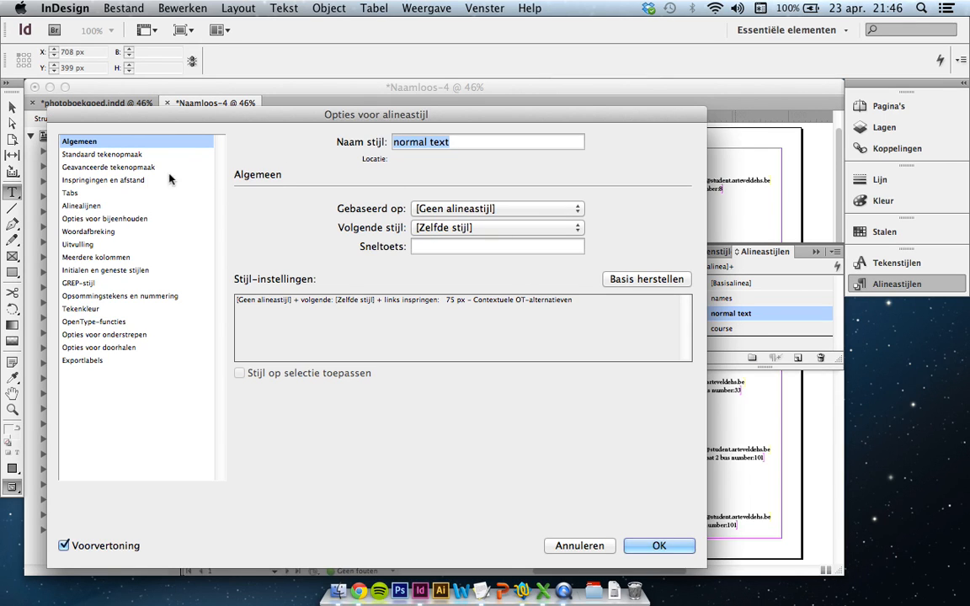
{"action": "left_click", "coordinate": [188, 155]}
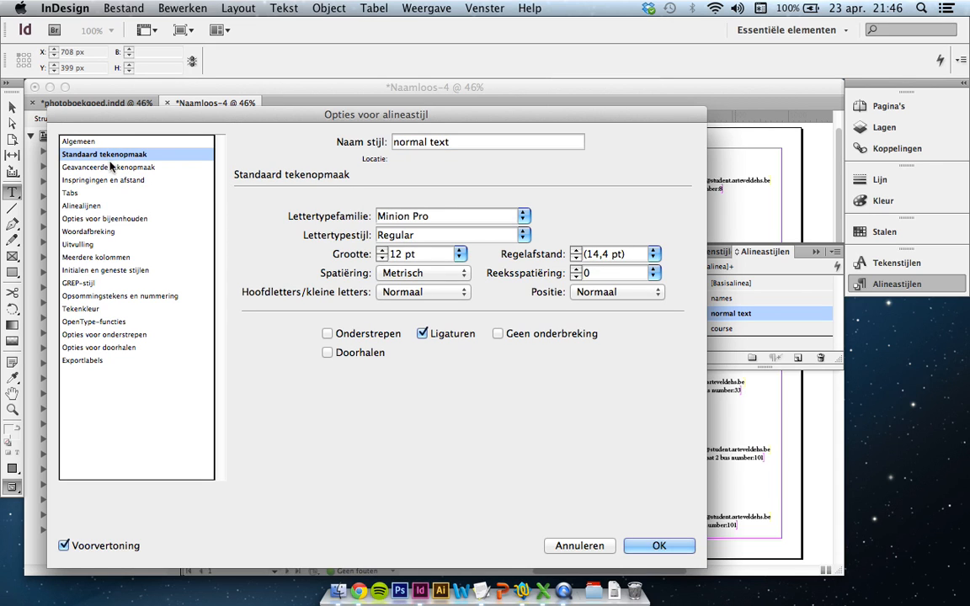
{"action": "left_click", "coordinate": [105, 167]}
{"action": "left_click", "coordinate": [123, 180]}
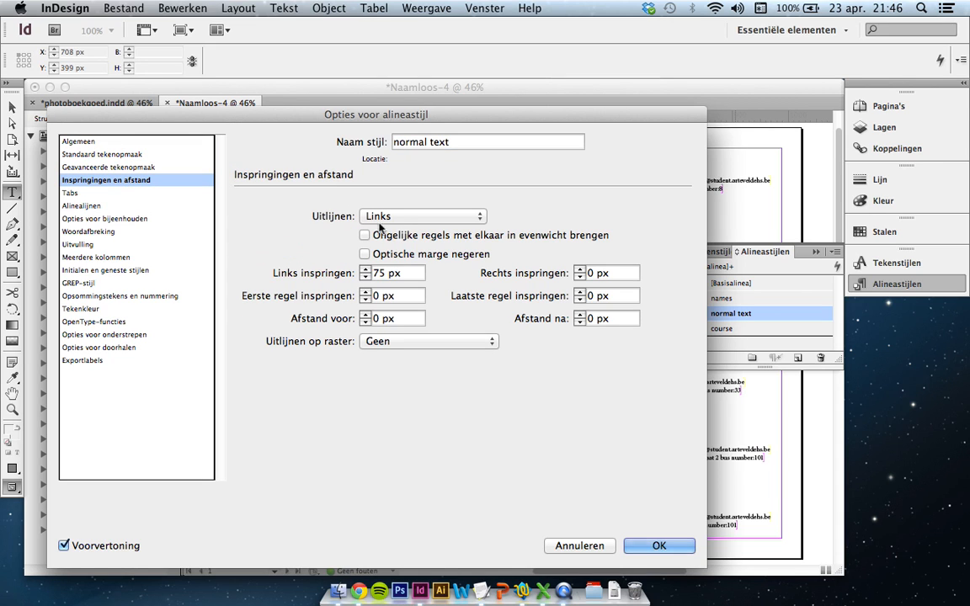
{"action": "left_click", "coordinate": [375, 273]}
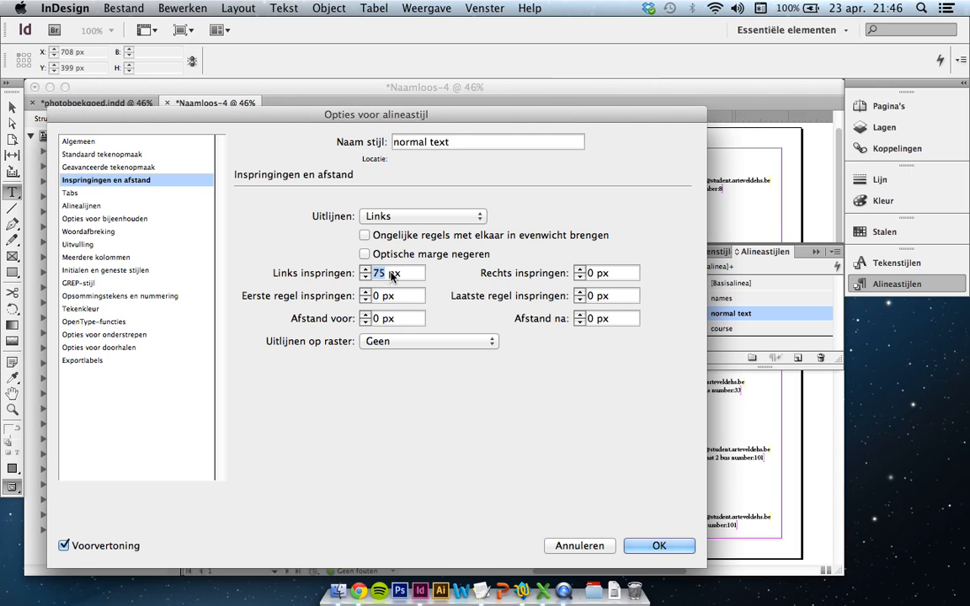
{"action": "type", "text": "5"}
{"action": "left_click", "coordinate": [667, 545]}
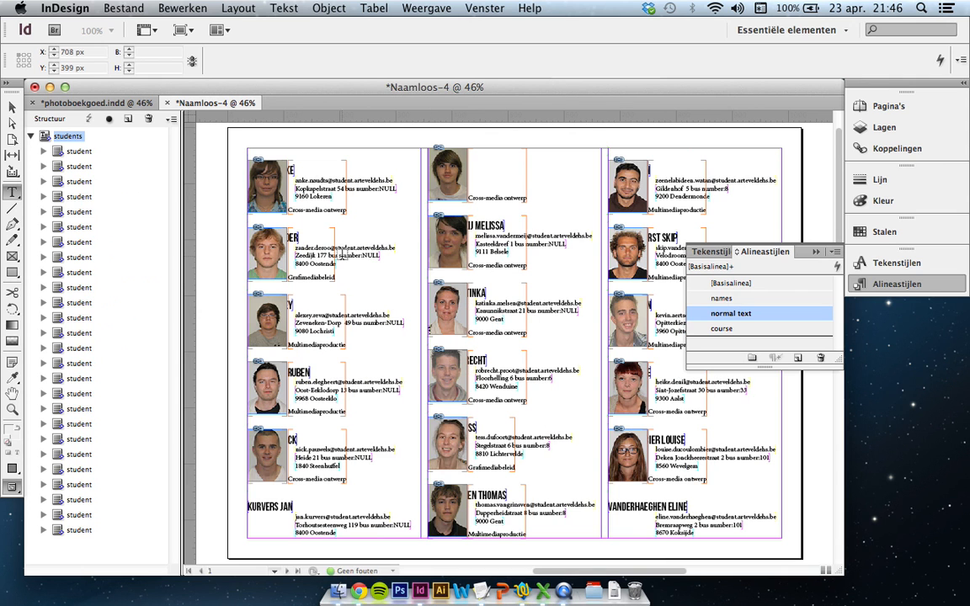
Give the names paragraph style a left indent of 85 px
{"action": "double_click", "coordinate": [729, 300]}
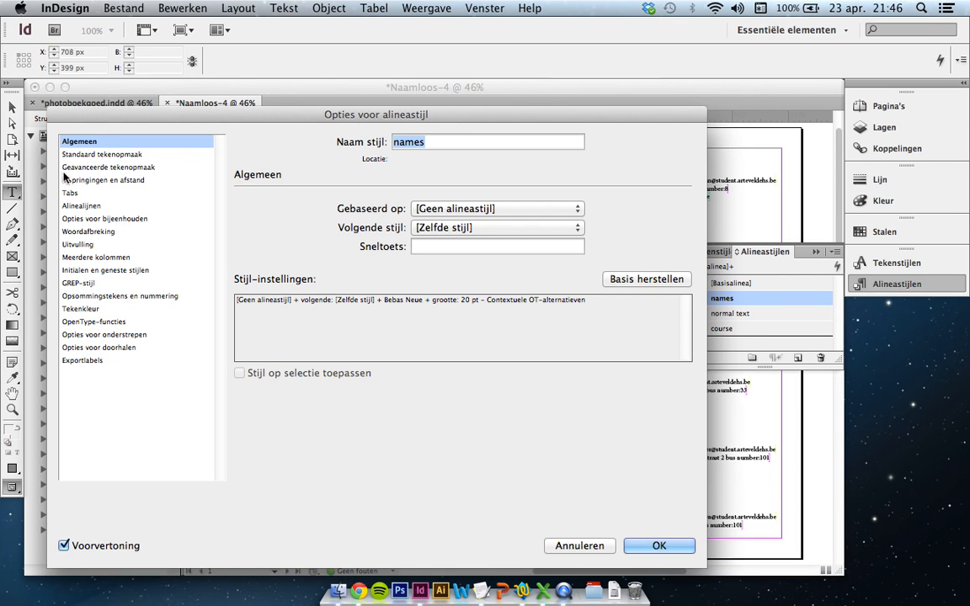
{"action": "left_click", "coordinate": [105, 181]}
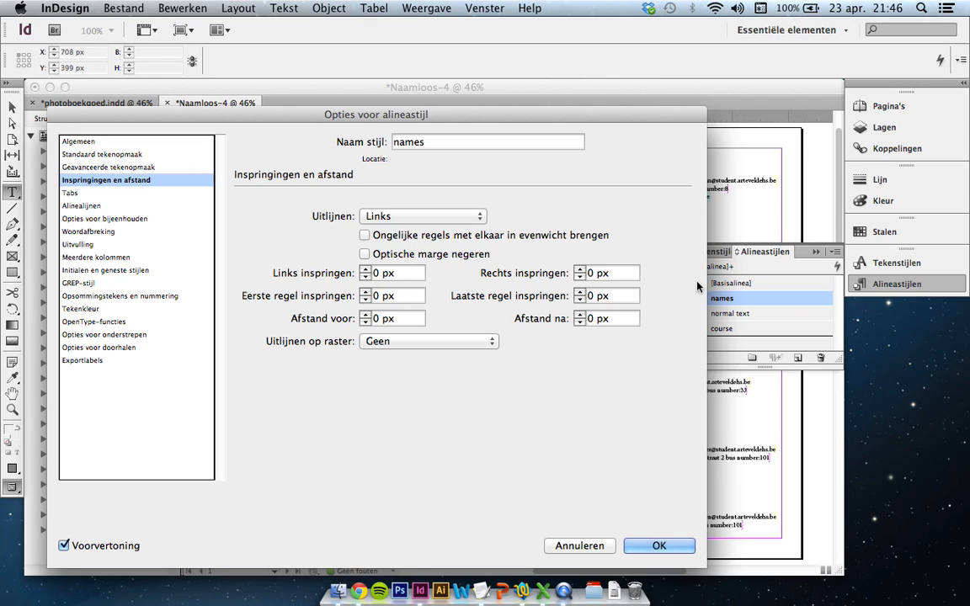
{"action": "left_click", "coordinate": [378, 274]}
{"action": "left_click_drag", "start_coordinate": [382, 274], "coordinate": [341, 273]}
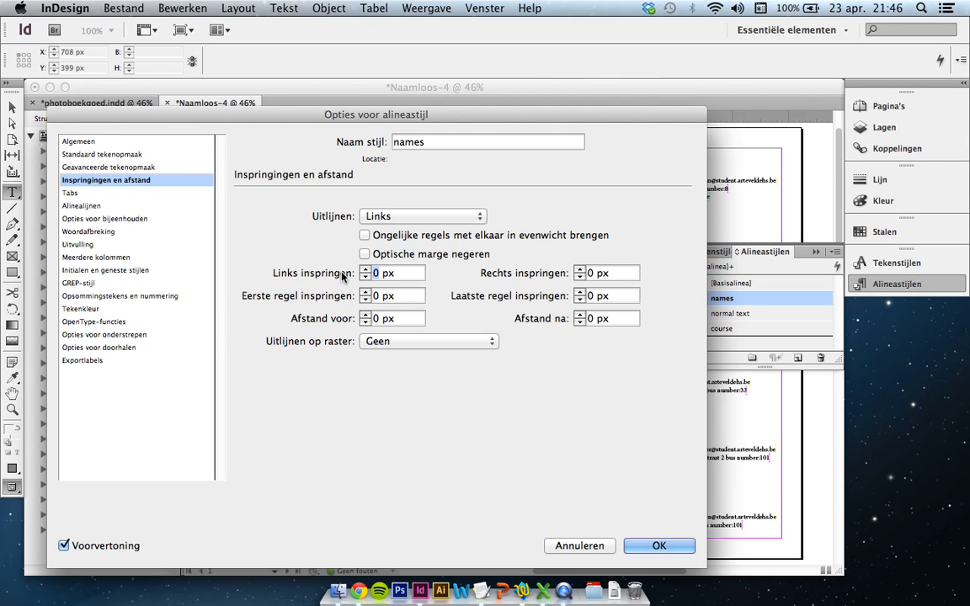
{"action": "type", "text": "85"}
{"action": "left_click", "coordinate": [648, 551]}
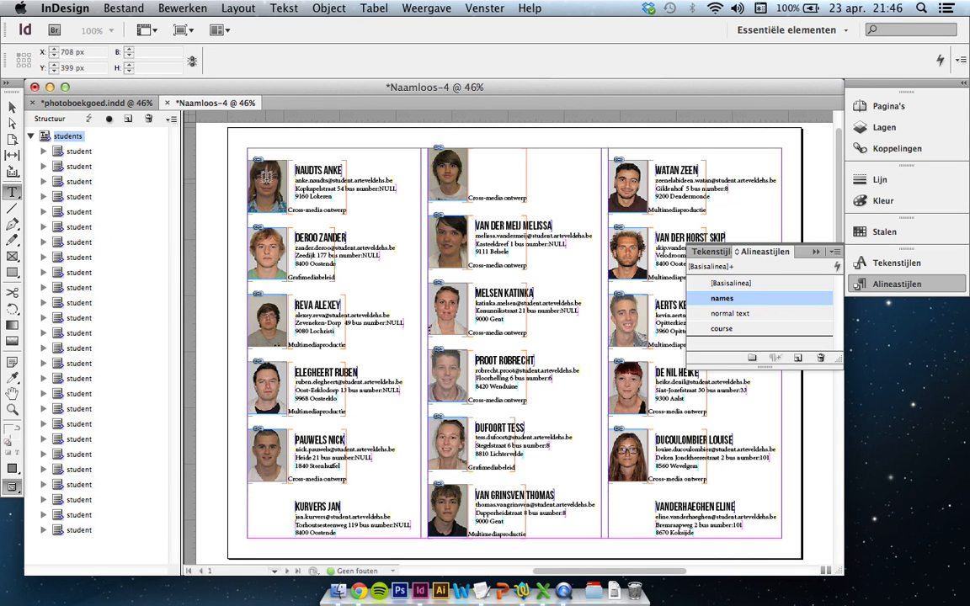
Add a left-aligned tab stop at 80 px to the course paragraph style
{"action": "double_click", "coordinate": [718, 329]}
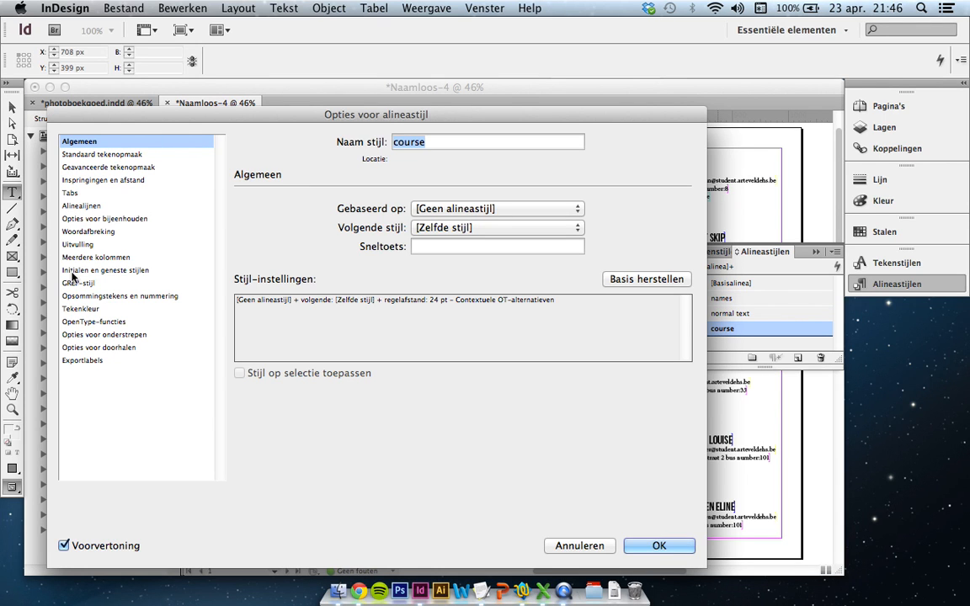
{"action": "left_click", "coordinate": [73, 194]}
{"action": "left_click", "coordinate": [276, 246]}
{"action": "left_click_drag", "start_coordinate": [278, 248], "coordinate": [304, 249]}
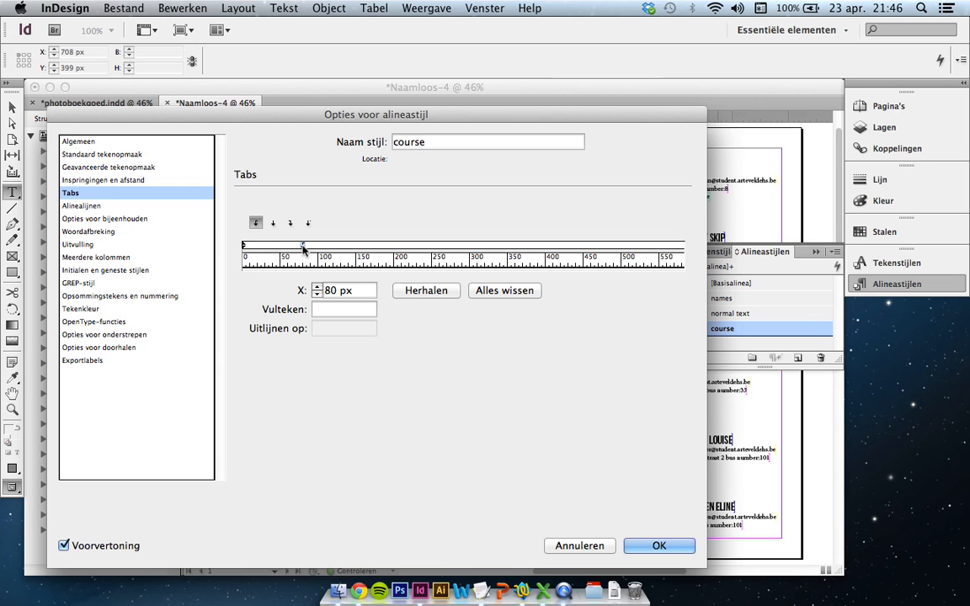
{"action": "left_click", "coordinate": [659, 545]}
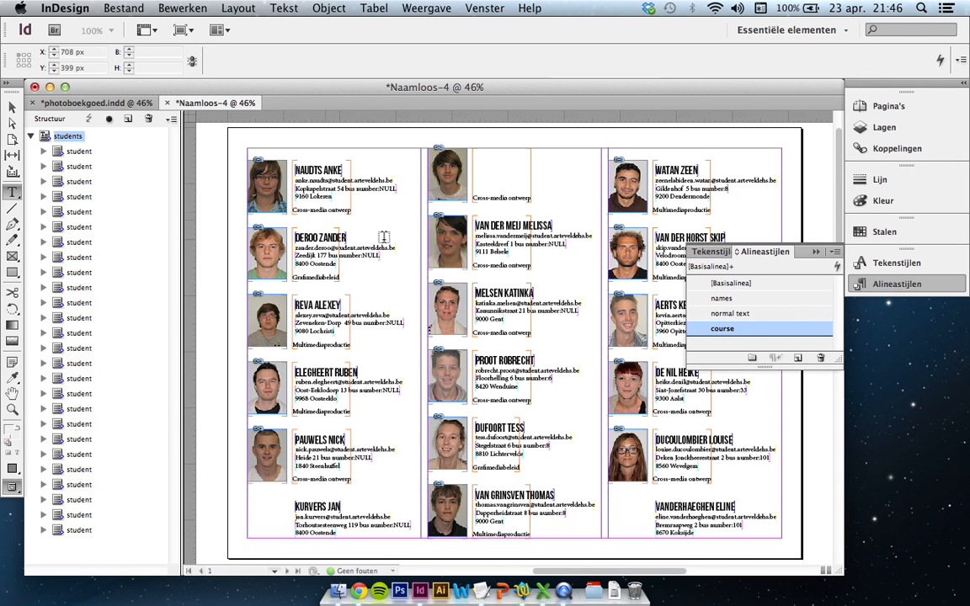
Move the tab stop of the course paragraph style to 84 px, checking its alignment with the student details on the page
{"action": "double_click", "coordinate": [720, 335]}
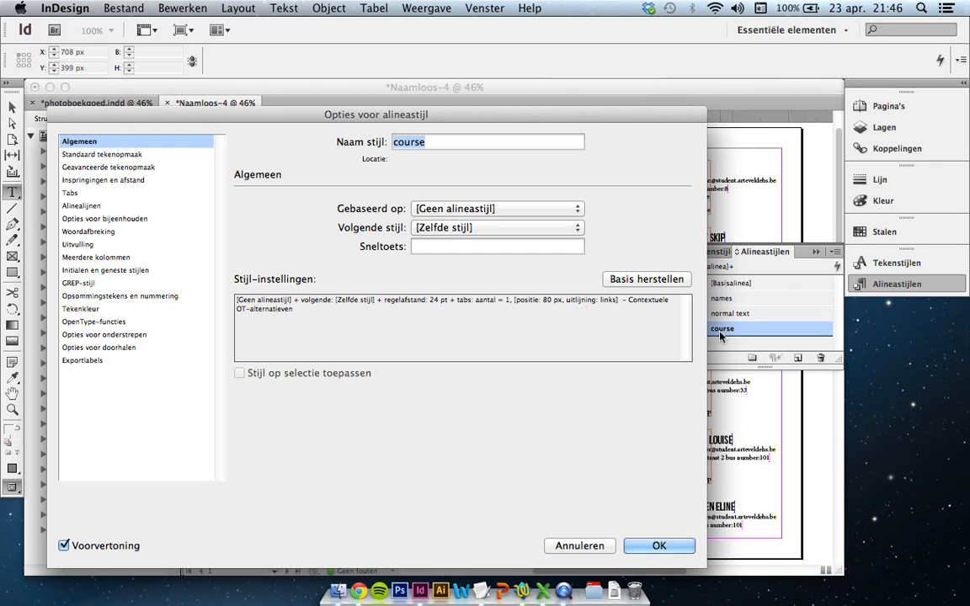
{"action": "left_click_drag", "start_coordinate": [336, 116], "coordinate": [698, 122]}
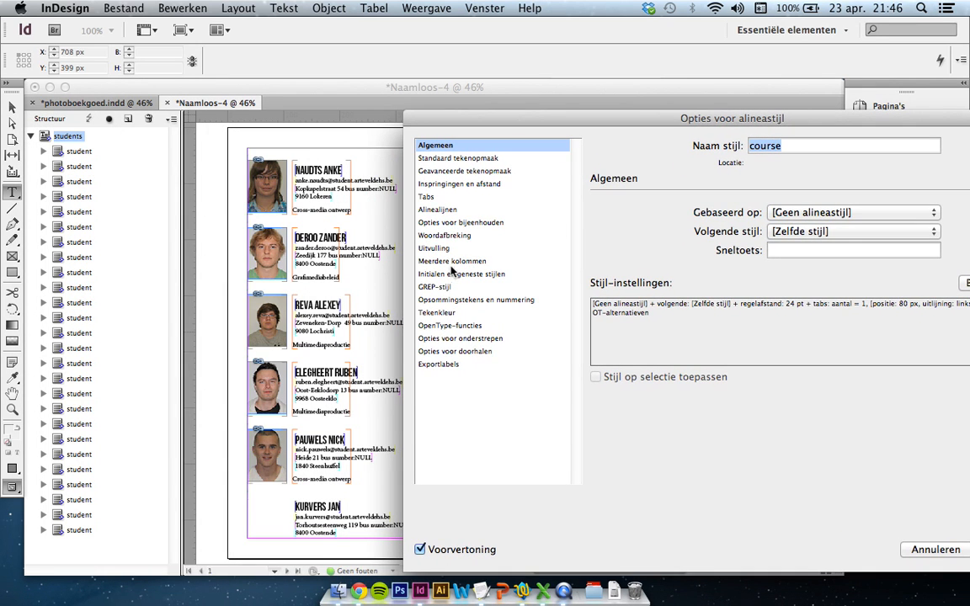
{"action": "left_click", "coordinate": [430, 197]}
{"action": "left_click_drag", "start_coordinate": [632, 118], "coordinate": [597, 81]}
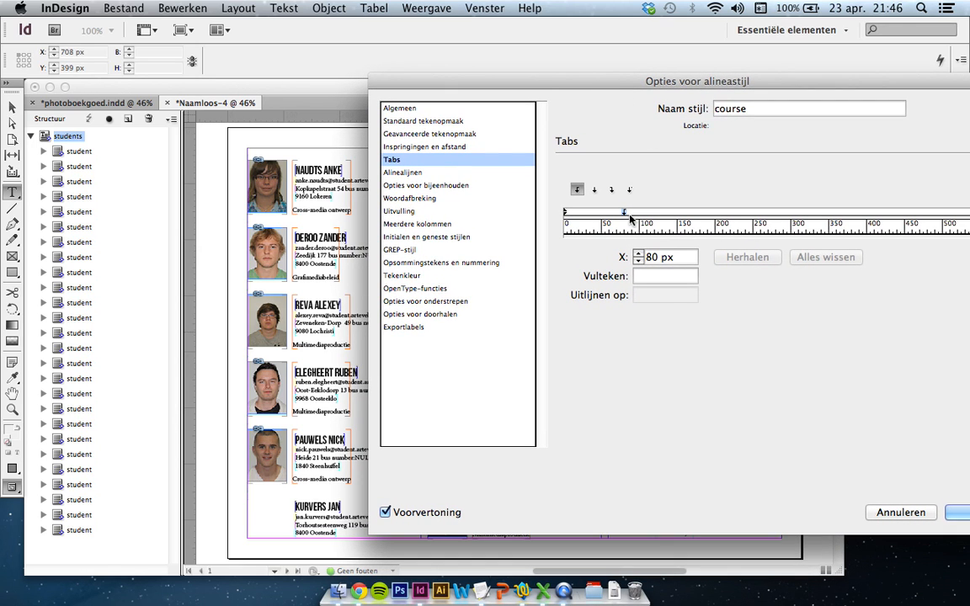
{"action": "left_click", "coordinate": [639, 253]}
{"action": "left_click", "coordinate": [641, 254]}
{"action": "left_click", "coordinate": [640, 254]}
{"action": "left_click", "coordinate": [641, 254]}
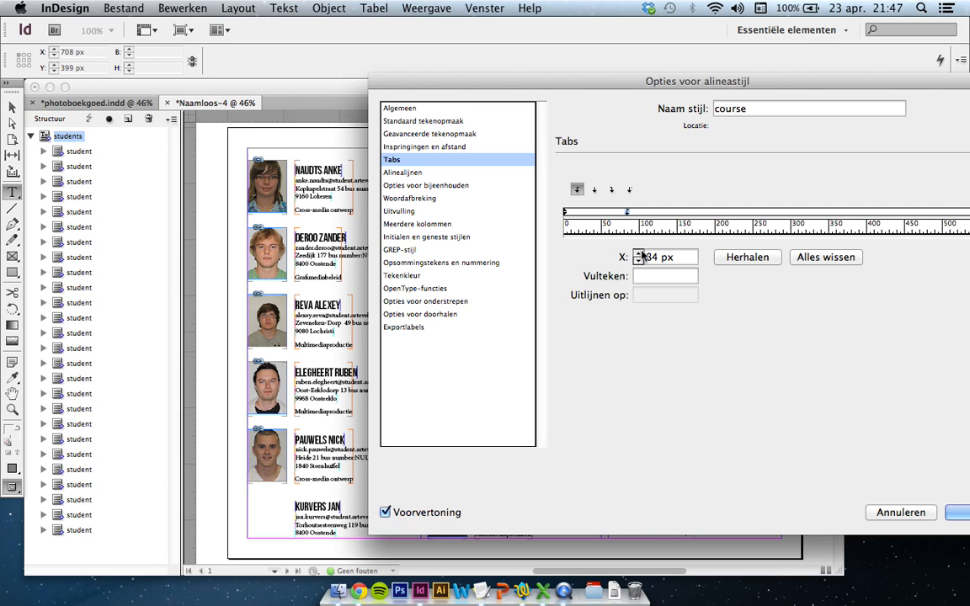
{"action": "left_click_drag", "start_coordinate": [593, 83], "coordinate": [328, 36]}
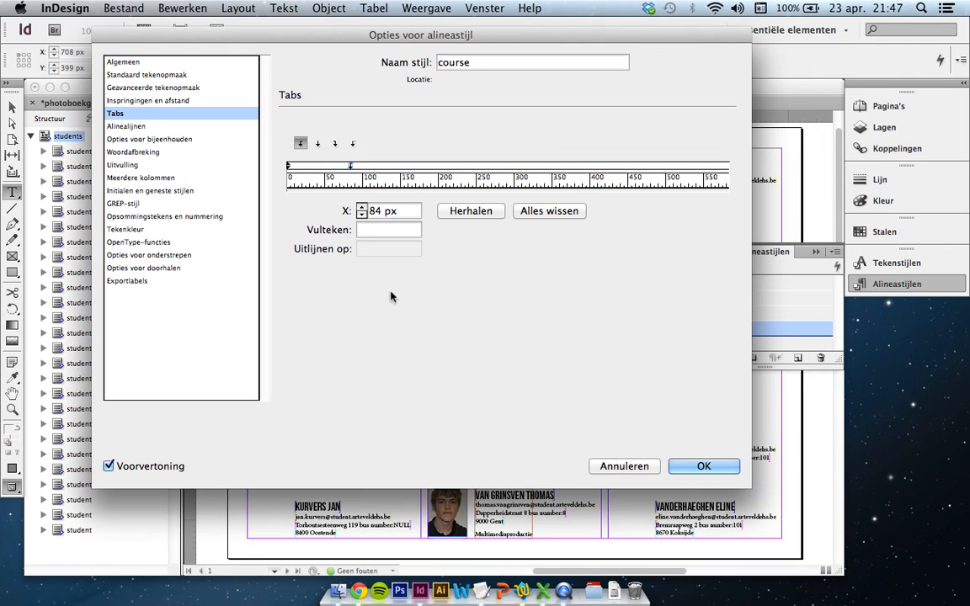
{"action": "left_click", "coordinate": [700, 467]}
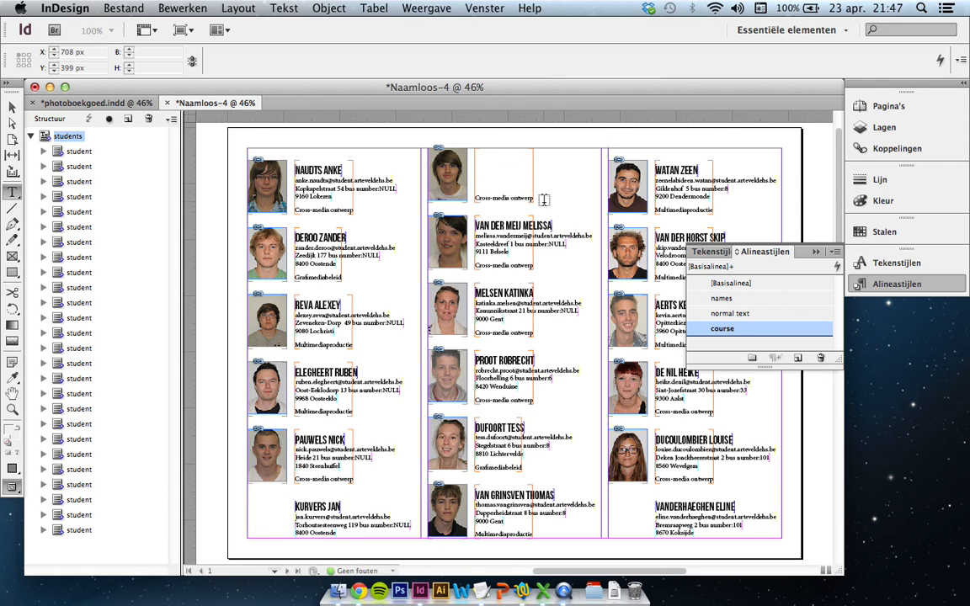
Set the normal text style's keep options to keep with previous and keep with the next 2 lines
{"action": "double_click", "coordinate": [747, 317]}
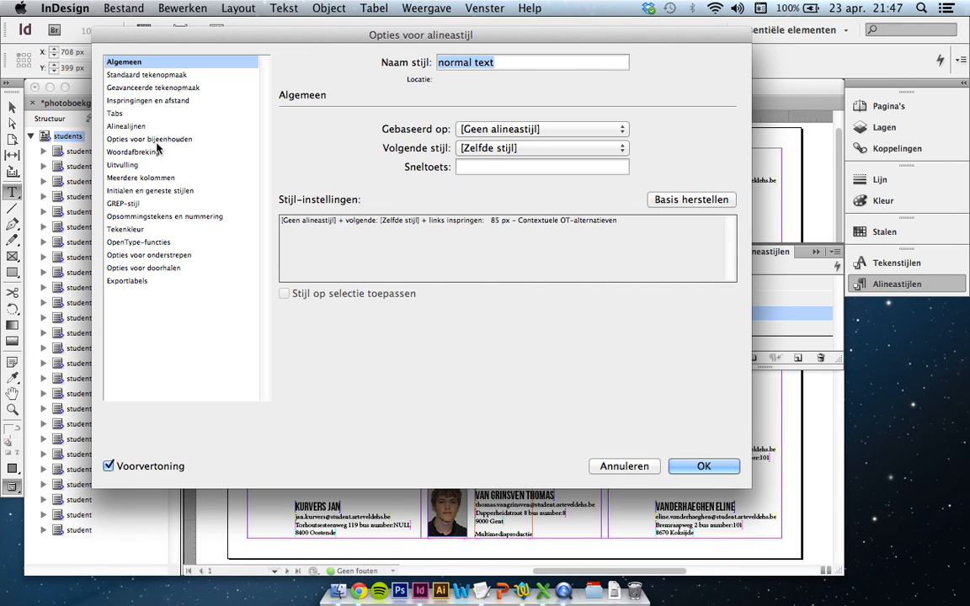
{"action": "left_click", "coordinate": [144, 139]}
{"action": "left_click_drag", "start_coordinate": [323, 35], "coordinate": [633, 101]}
{"action": "left_click", "coordinate": [594, 196]}
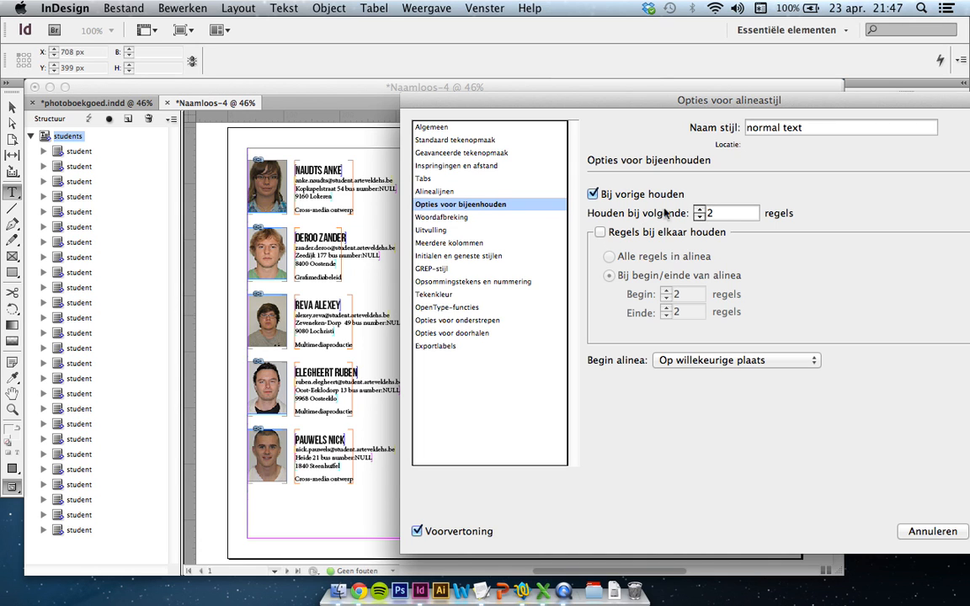
{"action": "left_click_drag", "start_coordinate": [737, 114], "coordinate": [912, 115]}
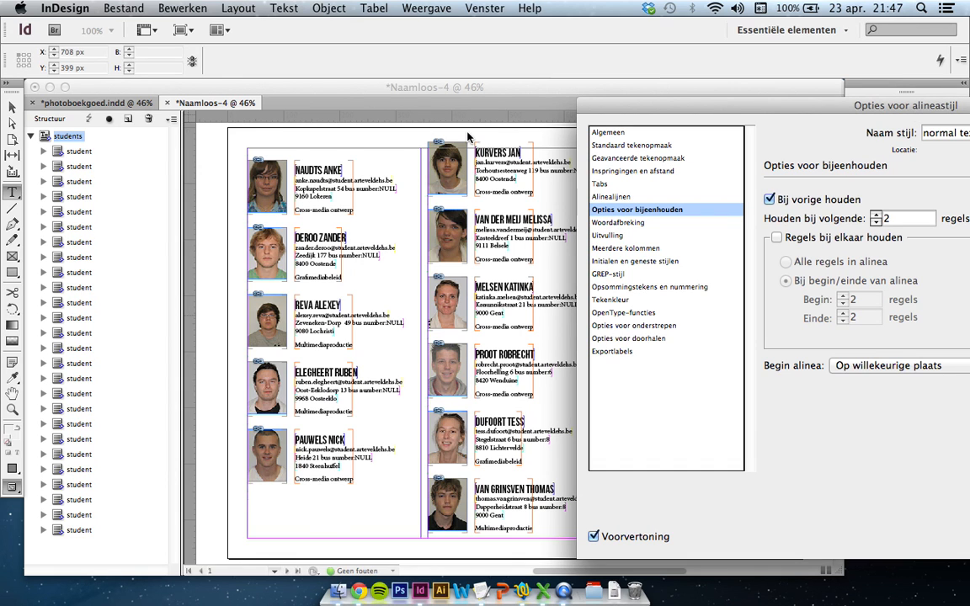
{"action": "left_click_drag", "start_coordinate": [654, 112], "coordinate": [426, 97]}
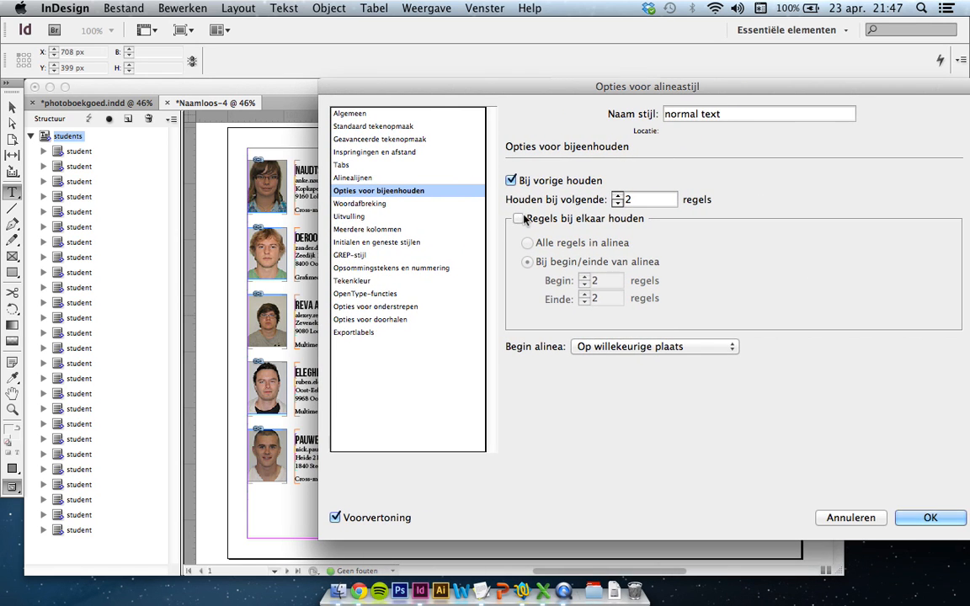
{"action": "left_click_drag", "start_coordinate": [565, 83], "coordinate": [243, 80]}
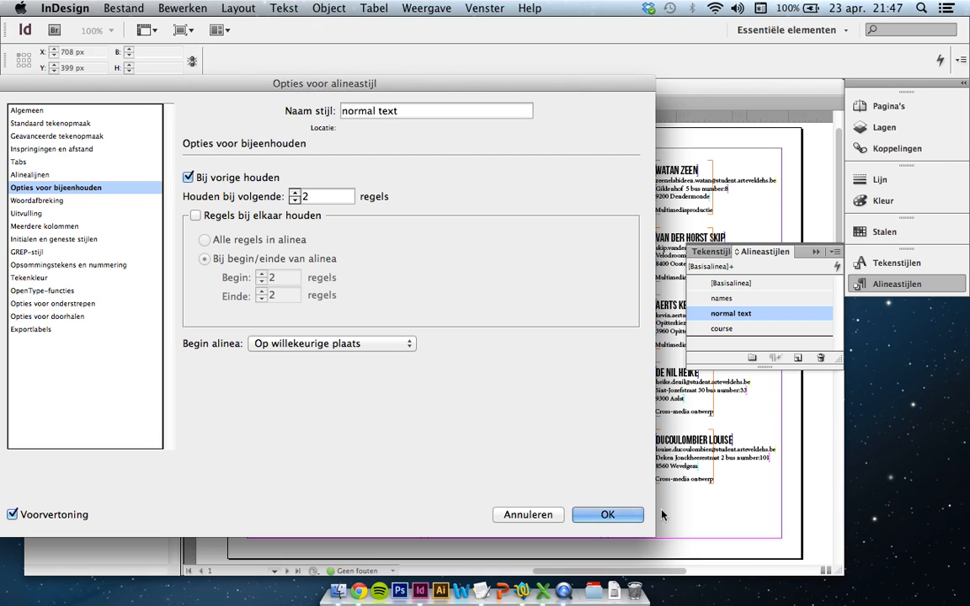
{"action": "left_click", "coordinate": [610, 515]}
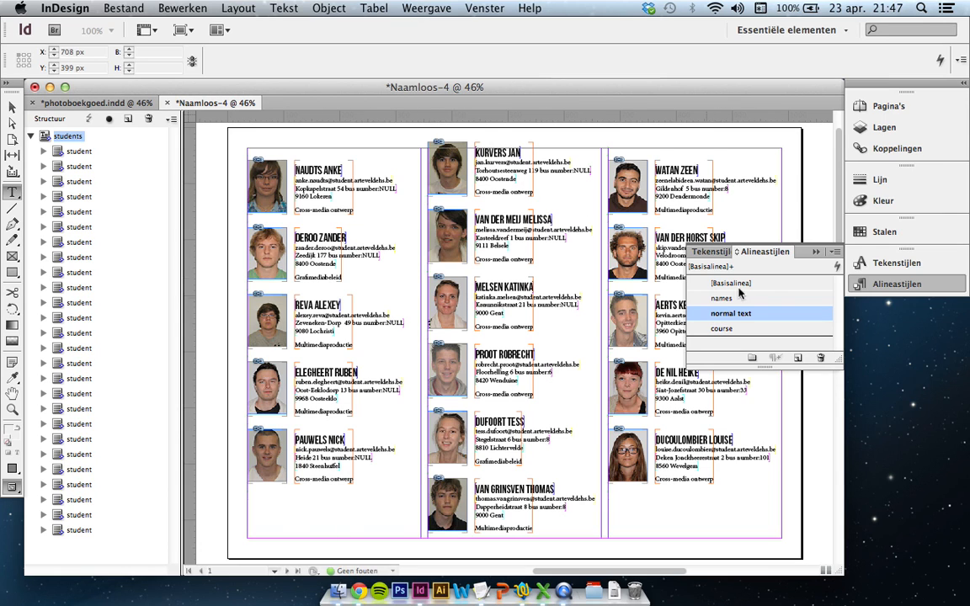
Insert empty lines after the last student entry in page 1's first column to lower the start of the second column
{"action": "left_click", "coordinate": [815, 252]}
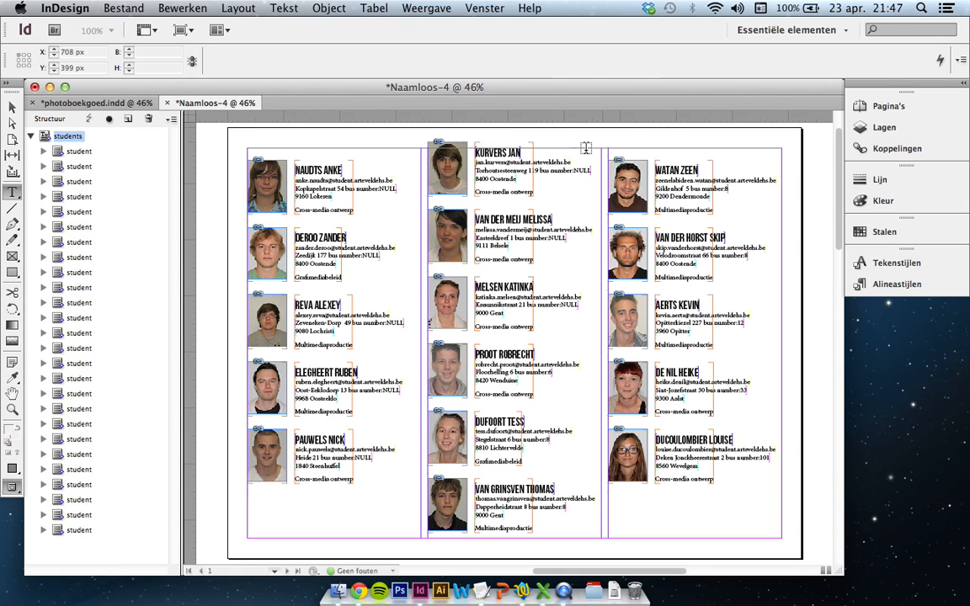
{"action": "left_click", "coordinate": [476, 153]}
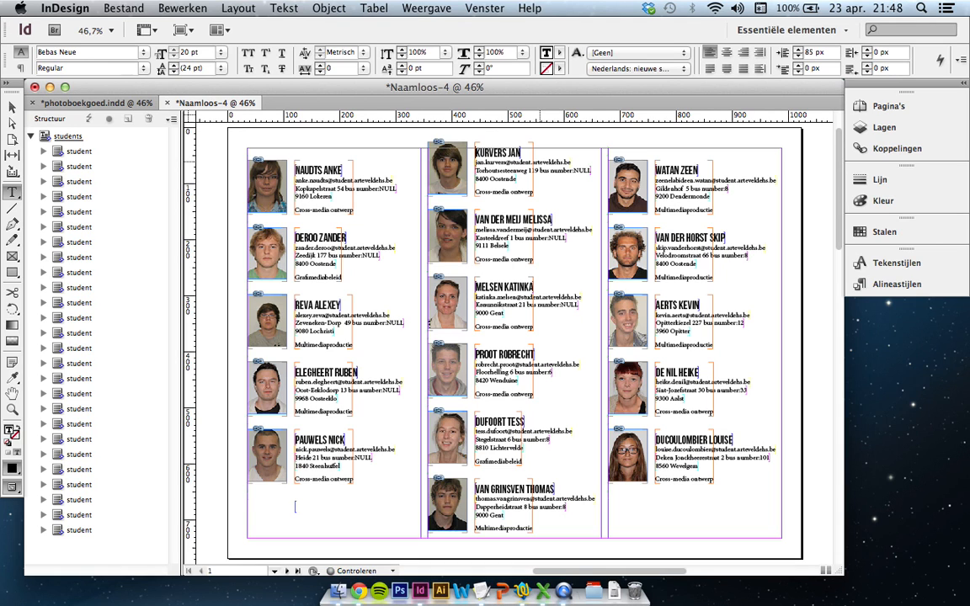
{"action": "left_click", "coordinate": [294, 506]}
{"action": "key", "text": "Return"}
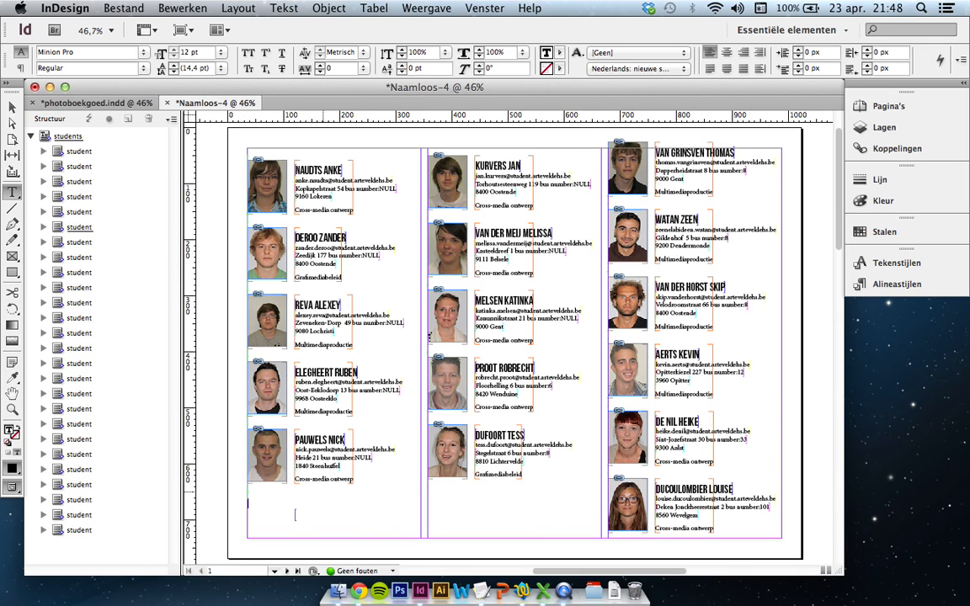
{"action": "key", "text": "Return"}
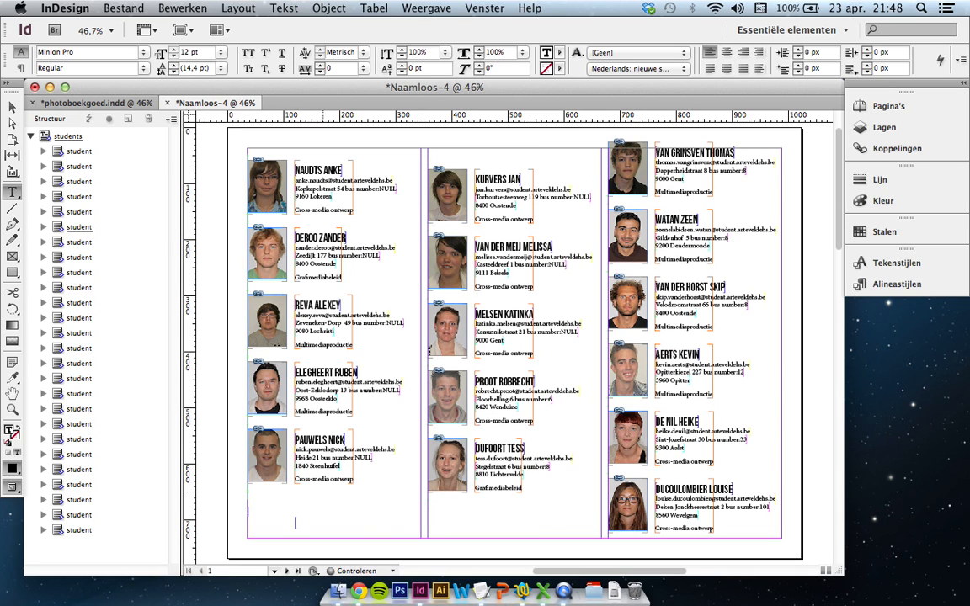
{"action": "key", "text": "BackSpace"}
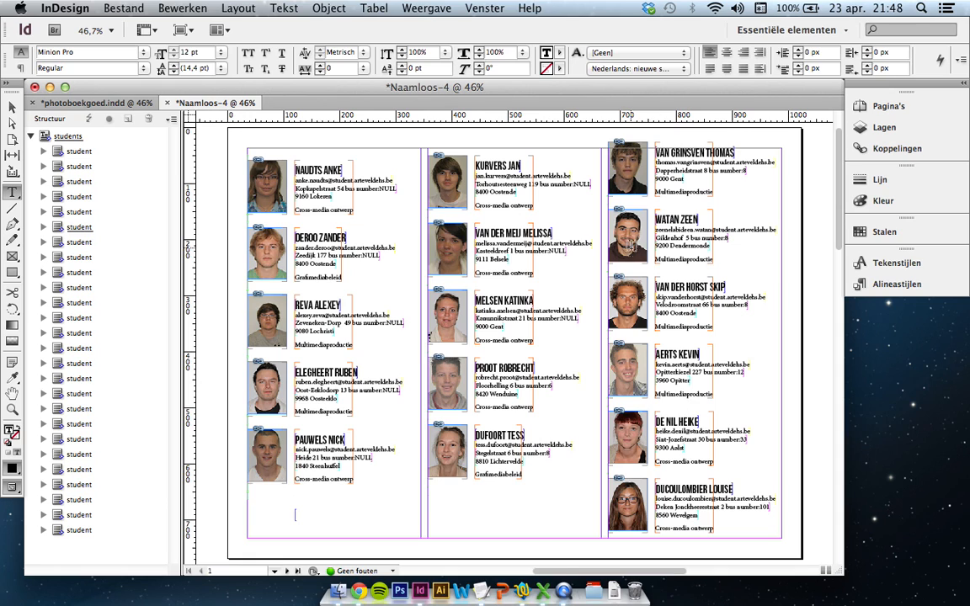
Insert an empty line before the first student name of page 1's third column to lower that column's entries
{"action": "left_click", "coordinate": [456, 501]}
{"action": "key", "text": "Return"}
{"action": "key", "text": "Return"}
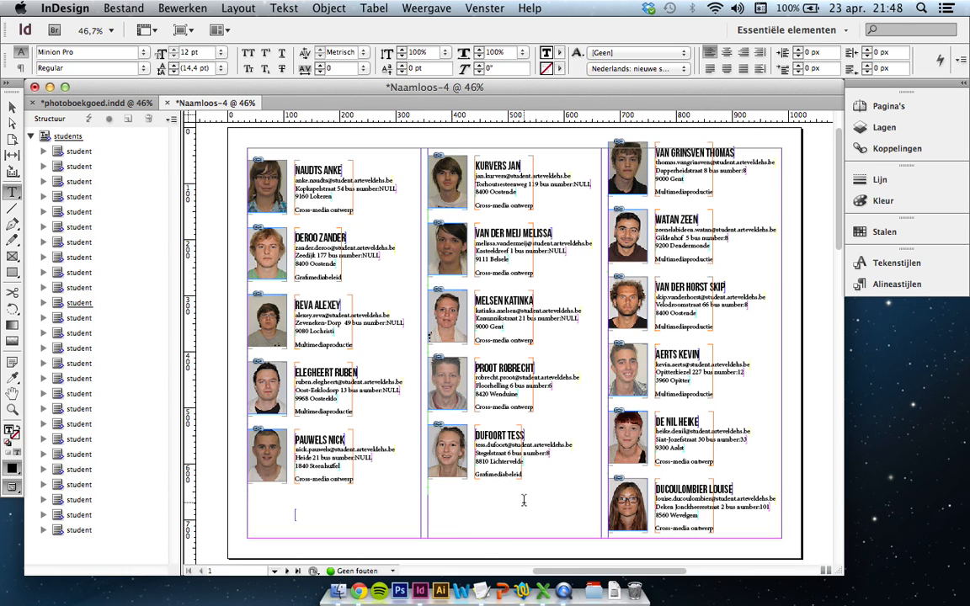
{"action": "left_click", "coordinate": [655, 153]}
{"action": "key", "text": "Return"}
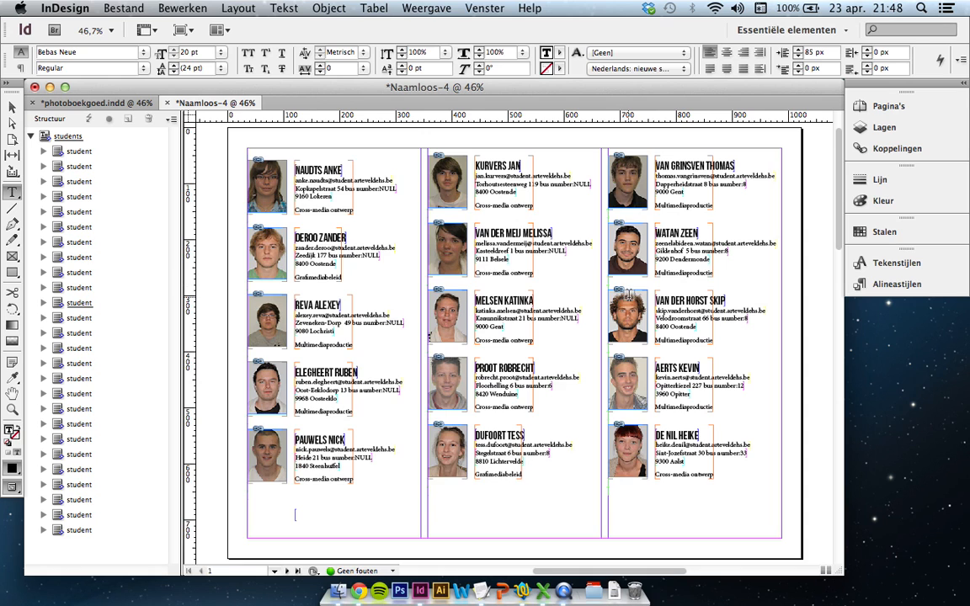
Set the course paragraph style's keep options to keep with previous and keep with the next 4 lines
{"action": "scroll", "coordinate": [600, 340], "scroll_direction": "down", "scroll_amount": 10}
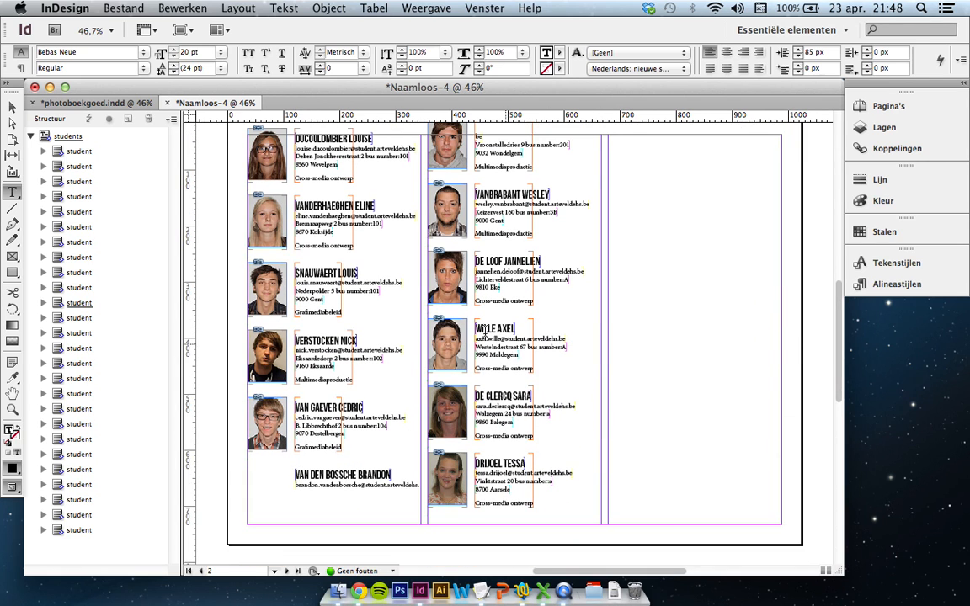
{"action": "scroll", "coordinate": [389, 335], "scroll_direction": "up", "scroll_amount": 1}
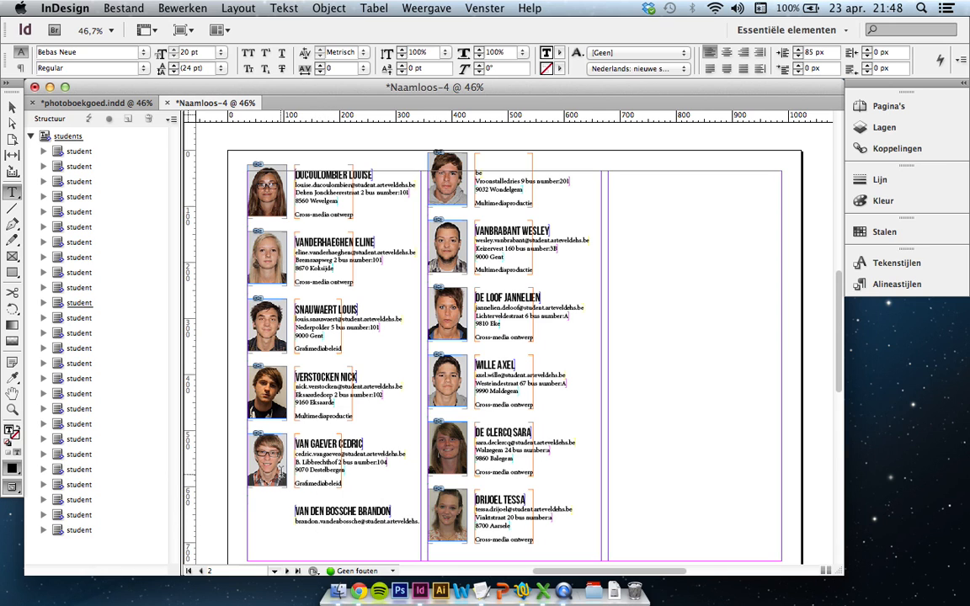
{"action": "scroll", "coordinate": [531, 310], "scroll_direction": "up", "scroll_amount": 10}
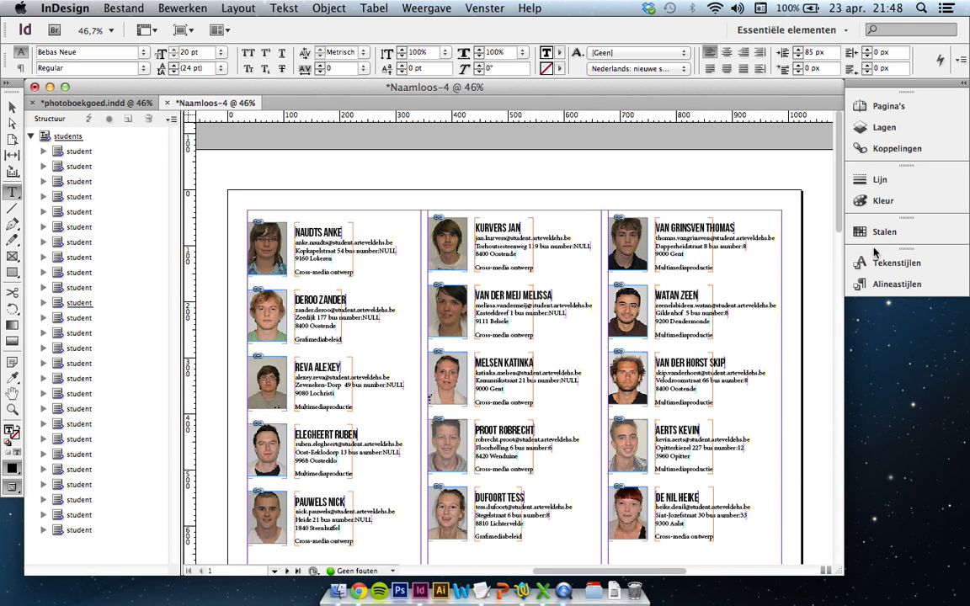
{"action": "left_click", "coordinate": [898, 287]}
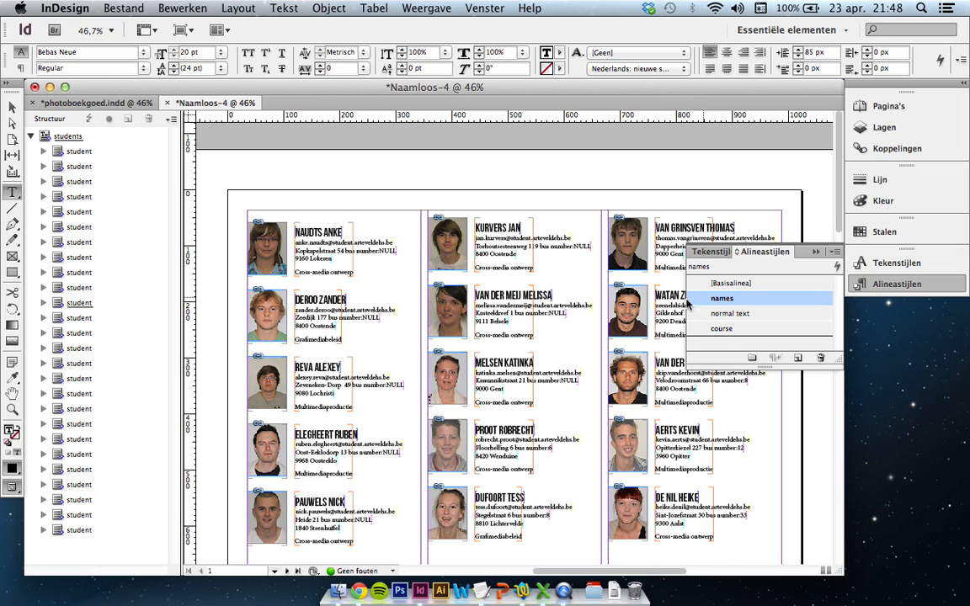
{"action": "double_click", "coordinate": [720, 330]}
{"action": "left_click", "coordinate": [58, 188]}
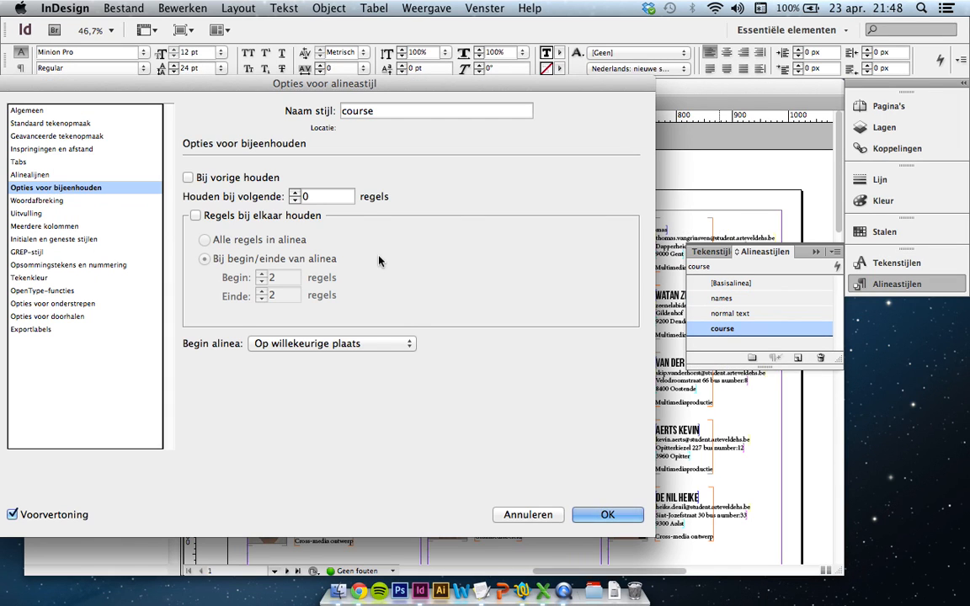
{"action": "left_click", "coordinate": [188, 178]}
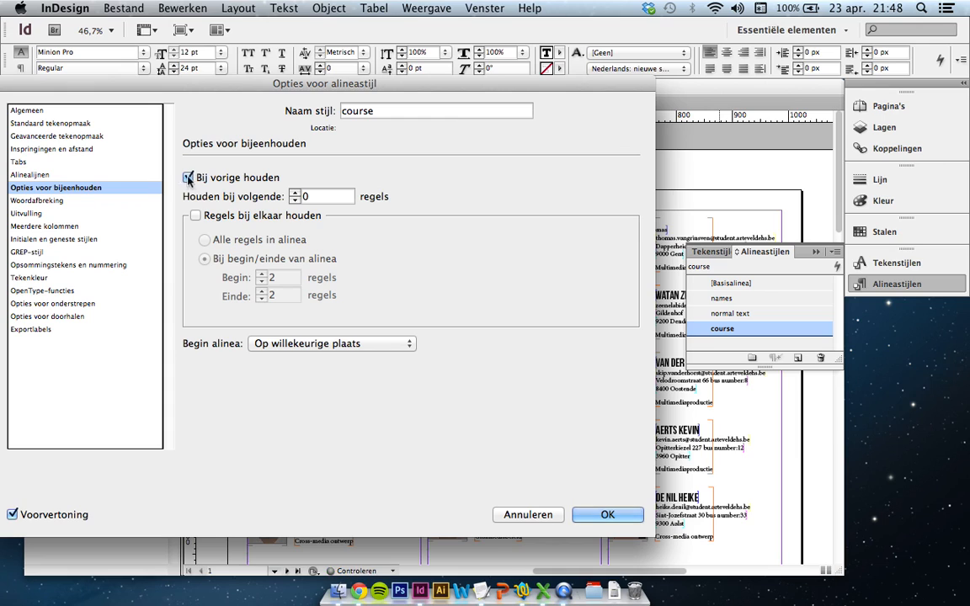
{"action": "left_click", "coordinate": [293, 193]}
{"action": "left_click", "coordinate": [293, 193]}
{"action": "left_click", "coordinate": [293, 193]}
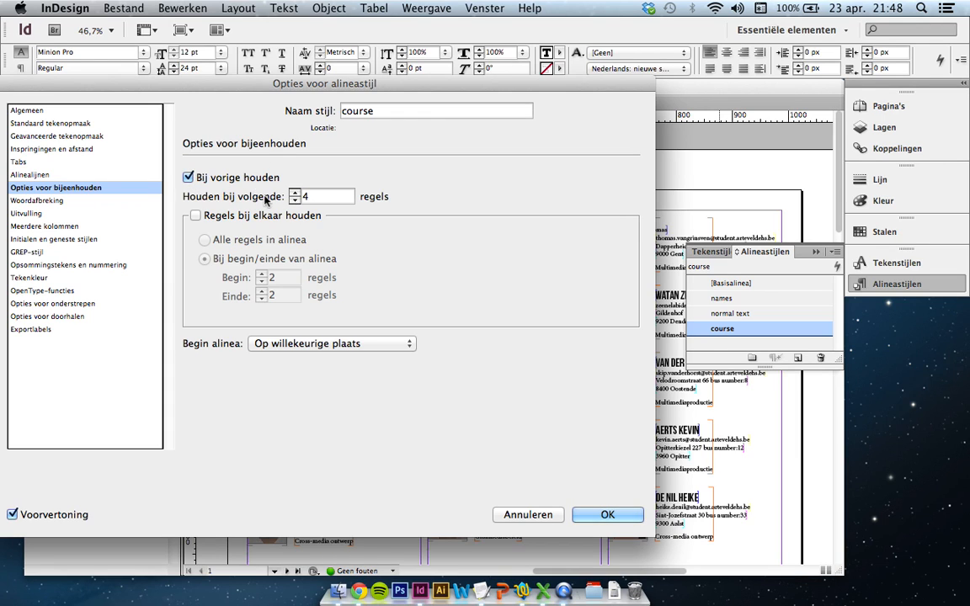
{"action": "left_click", "coordinate": [608, 516]}
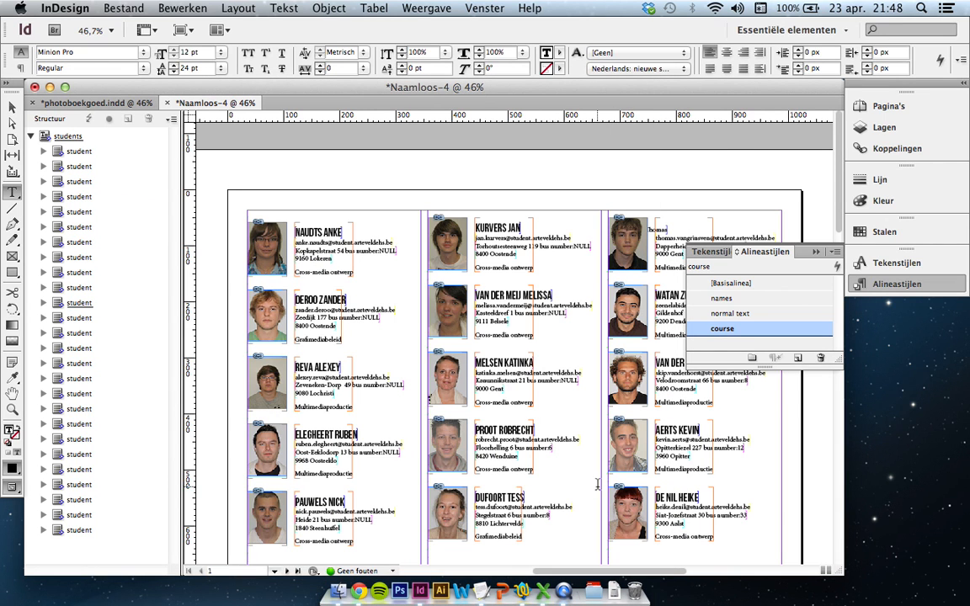
Insert empty lines before the student entry split across page 2's first two columns, moving its name to the second column beside its photo
{"action": "scroll", "coordinate": [594, 371], "scroll_direction": "down", "scroll_amount": 15}
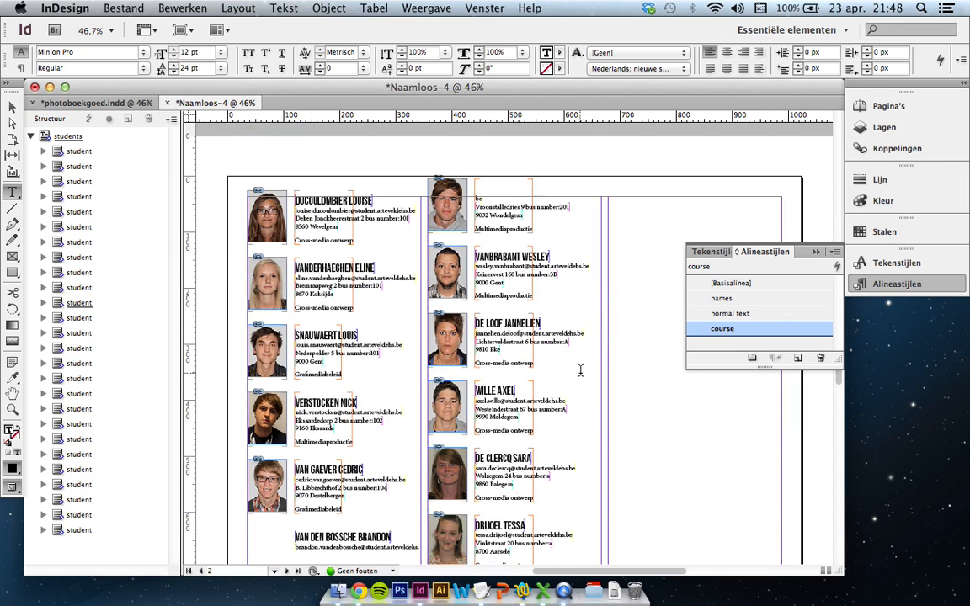
{"action": "scroll", "coordinate": [581, 373], "scroll_direction": "down", "scroll_amount": 3}
{"action": "left_click", "coordinate": [296, 429]}
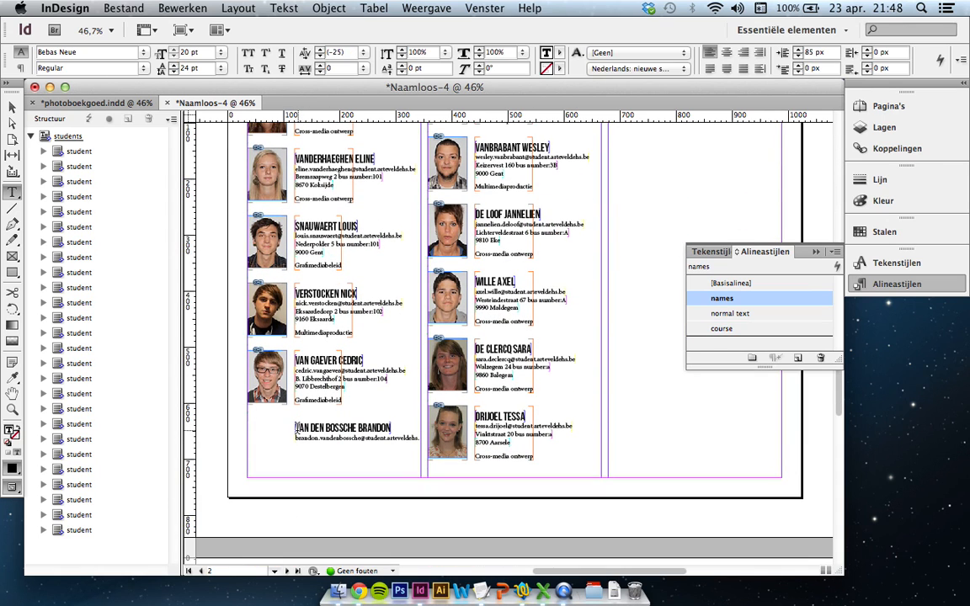
{"action": "left_click", "coordinate": [313, 426]}
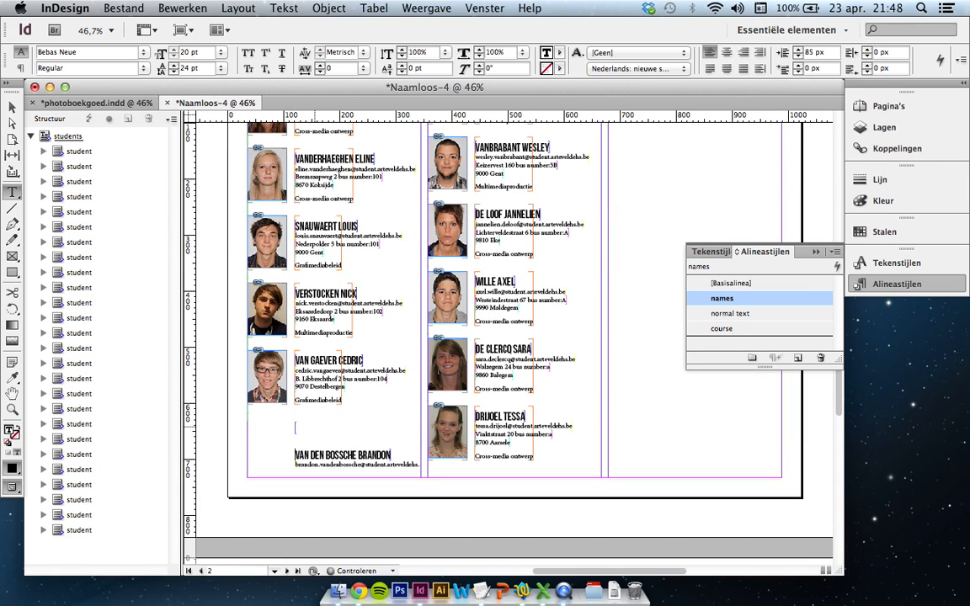
{"action": "key", "text": "super+z"}
{"action": "scroll", "coordinate": [496, 271], "scroll_direction": "down", "scroll_amount": 3}
{"action": "scroll", "coordinate": [504, 295], "scroll_direction": "up", "scroll_amount": 15}
{"action": "scroll", "coordinate": [511, 324], "scroll_direction": "down", "scroll_amount": 10}
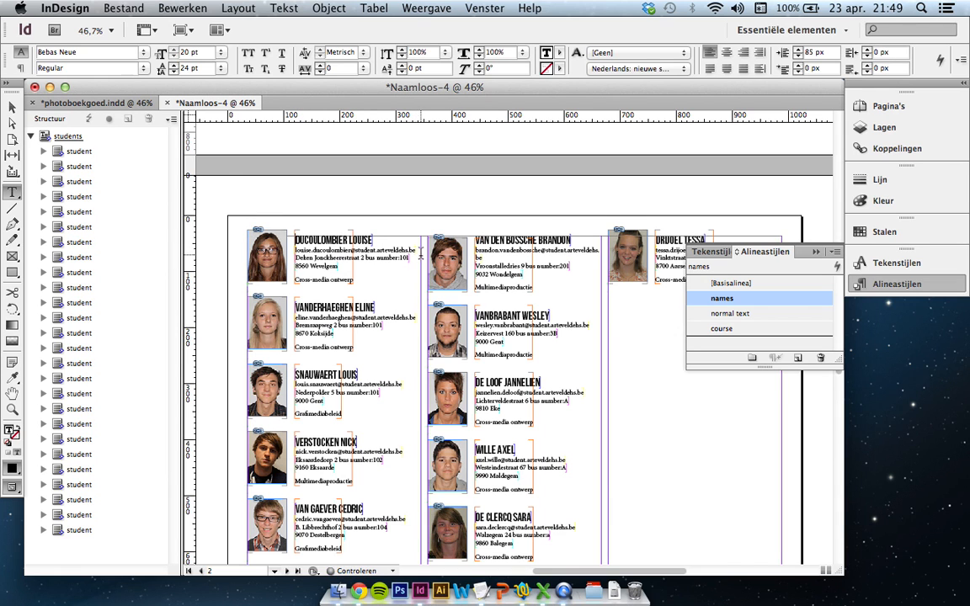
{"action": "scroll", "coordinate": [459, 270], "scroll_direction": "down", "scroll_amount": 10}
{"action": "scroll", "coordinate": [460, 269], "scroll_direction": "down", "scroll_amount": 3}
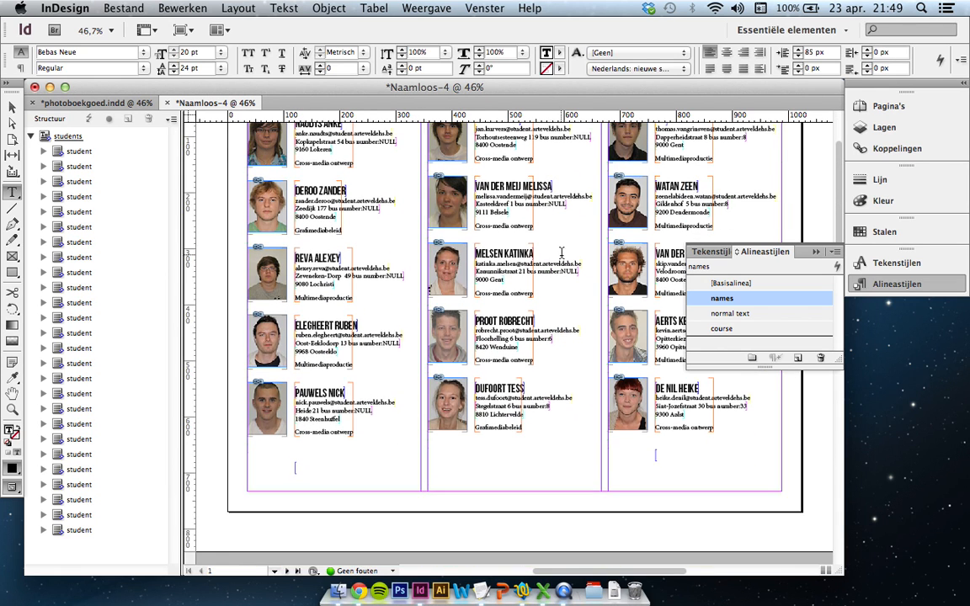
Reapply the names paragraph style to the first student name in the third column of page 1
{"action": "scroll", "coordinate": [626, 244], "scroll_direction": "up", "scroll_amount": 4}
{"action": "left_click", "coordinate": [721, 328]}
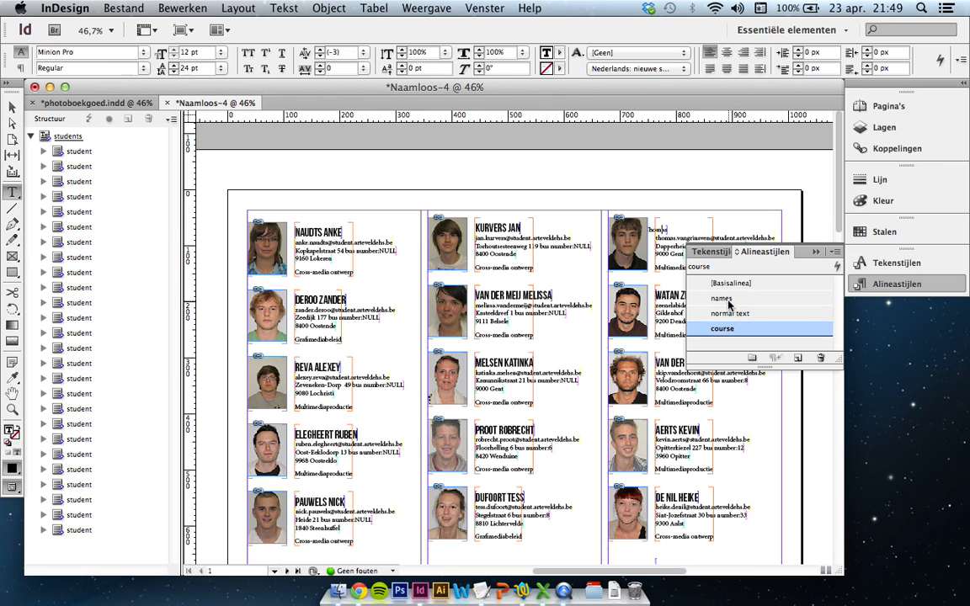
{"action": "left_click", "coordinate": [722, 298]}
{"action": "left_click", "coordinate": [817, 253]}
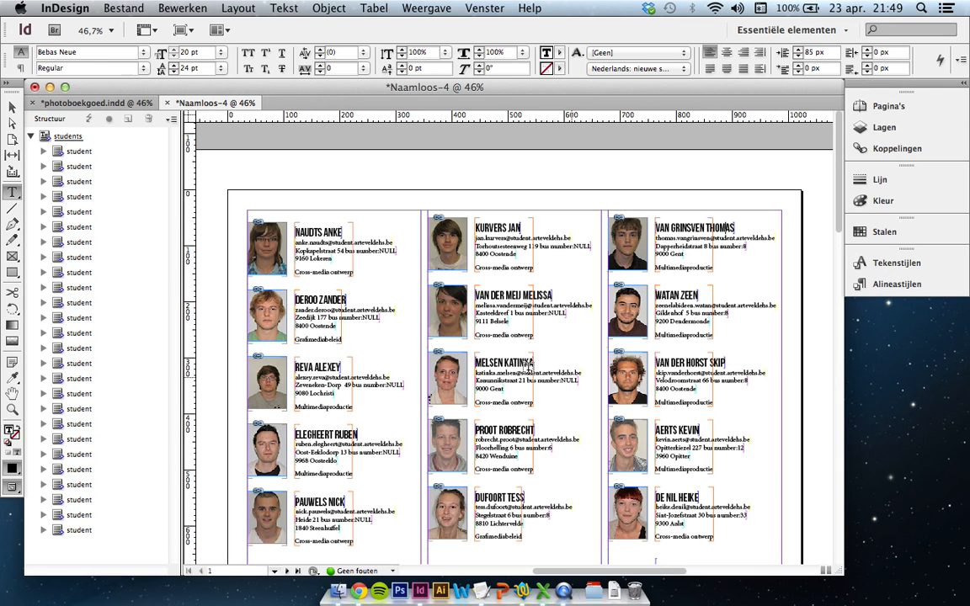
Switch the document to preview mode to examine page 1 of the photo book without guides and frame edges
{"action": "left_click", "coordinate": [145, 104]}
{"action": "left_click", "coordinate": [193, 104]}
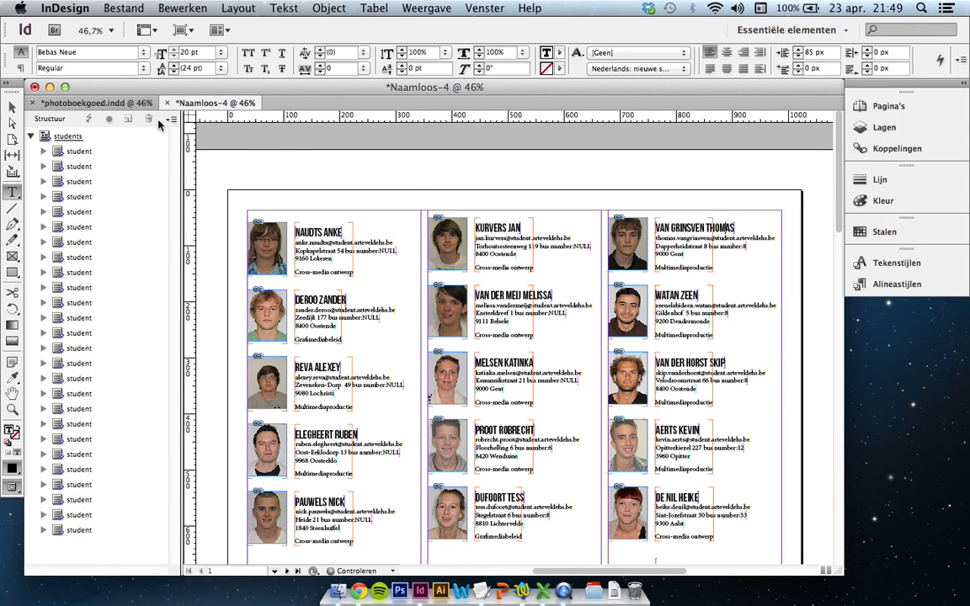
{"action": "left_click", "coordinate": [12, 107]}
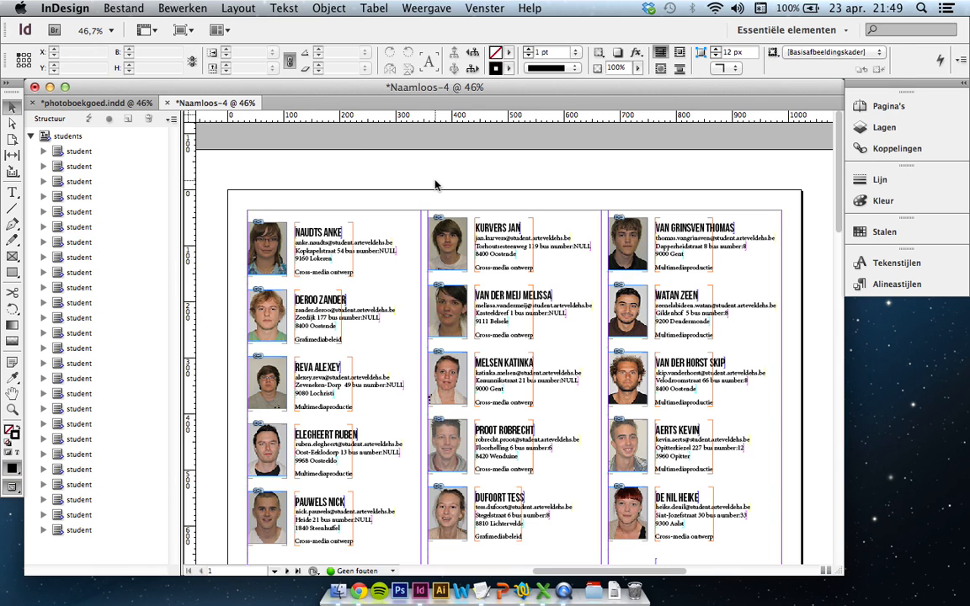
{"action": "key", "text": "w"}
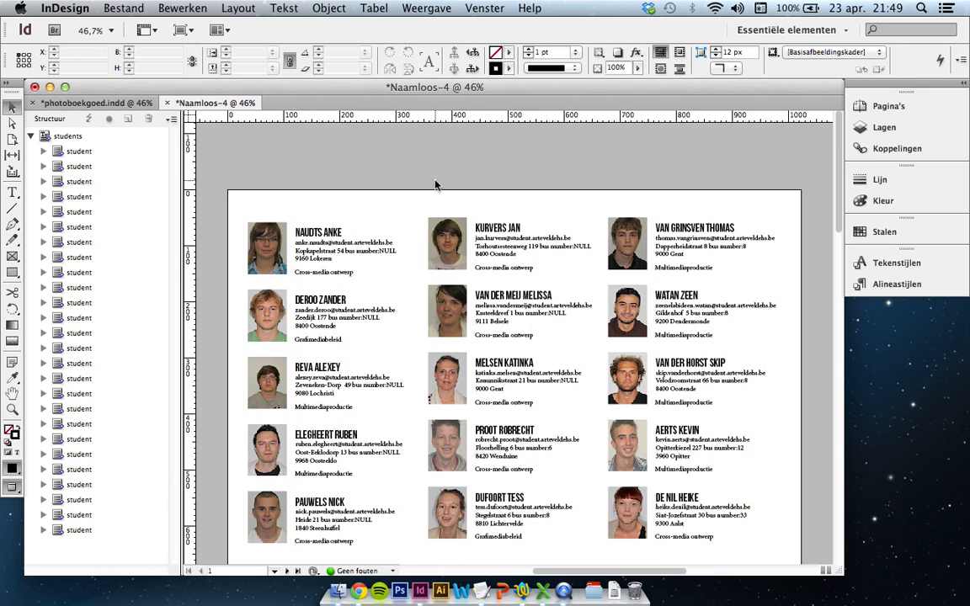
{"action": "left_click", "coordinate": [114, 103]}
{"action": "left_click", "coordinate": [203, 102]}
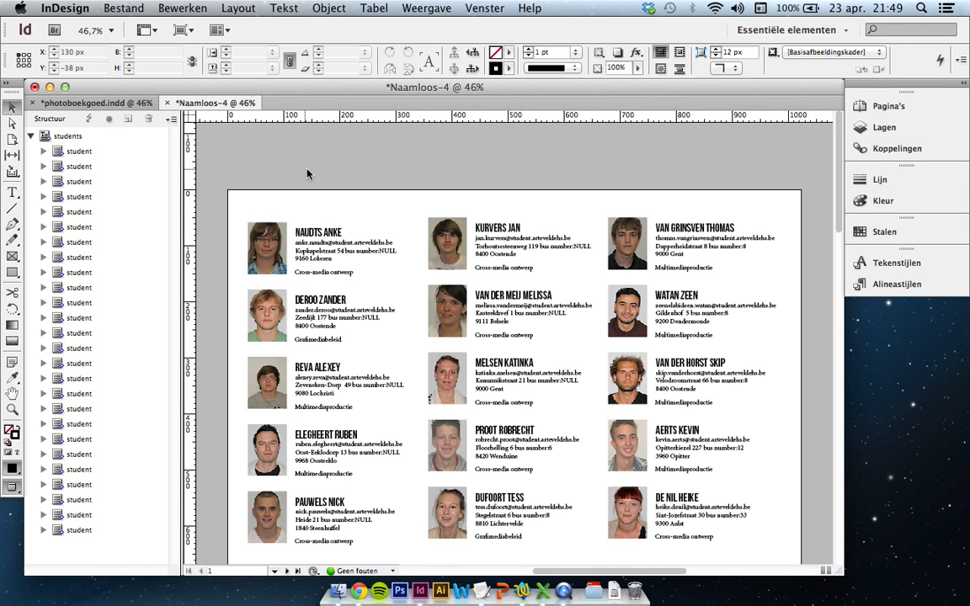
{"action": "left_click", "coordinate": [360, 164]}
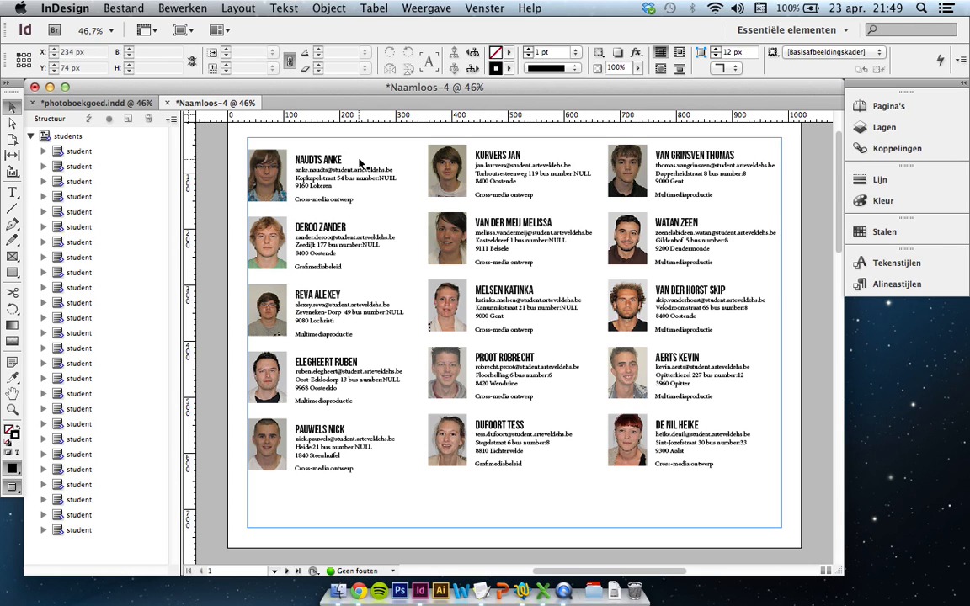
{"action": "left_click", "coordinate": [617, 324]}
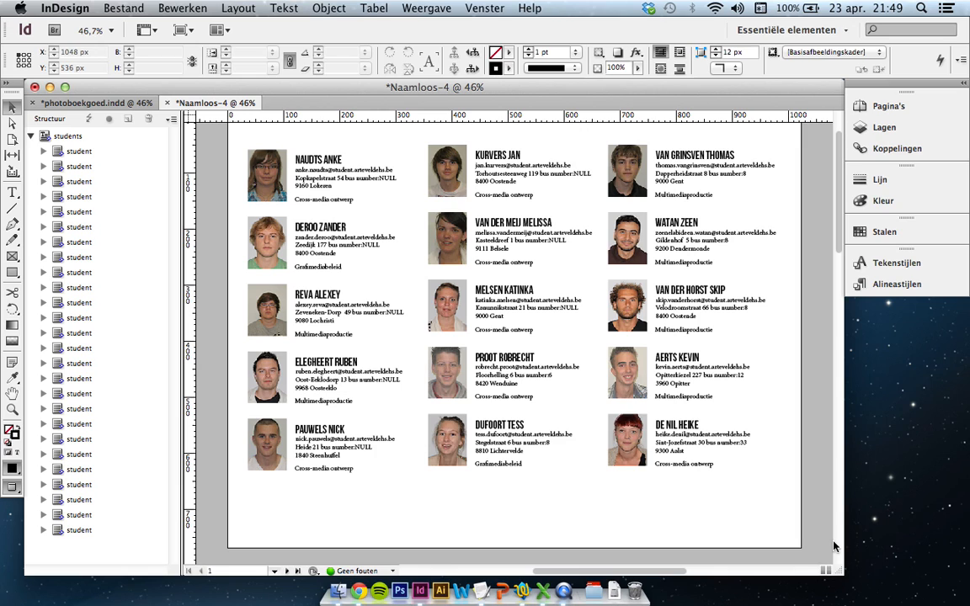